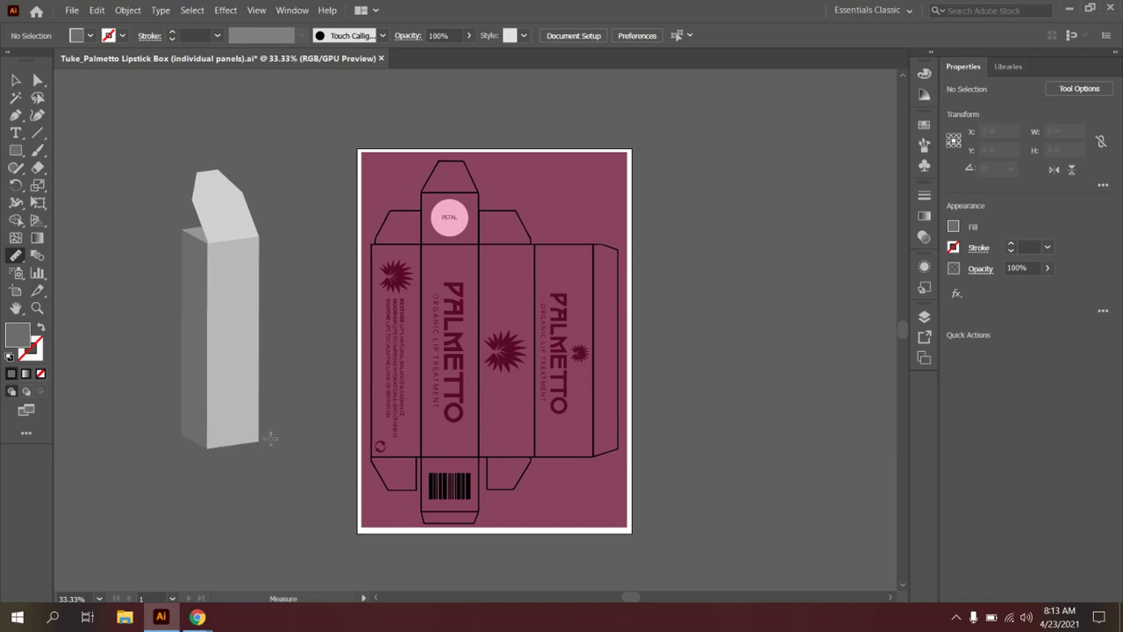
Dismiss the workspace list and bring up the Info panel's measurement readings beside the Palmetto dieline
click(876, 10)
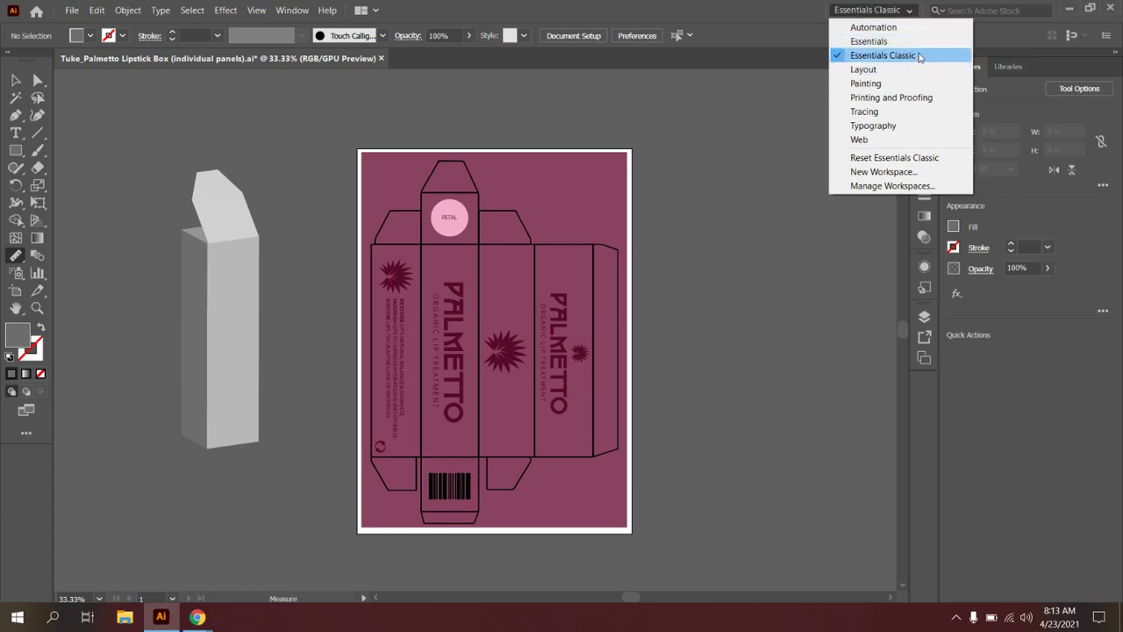
click(364, 228)
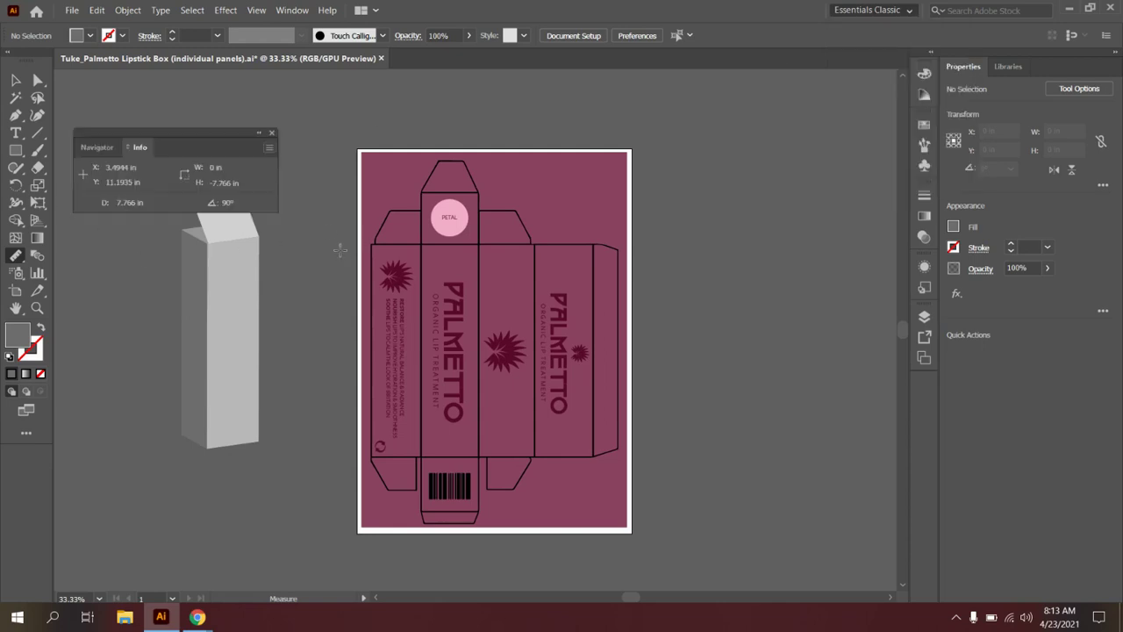
Close the Info panel and reselect the Measure tool from the Eyedropper flyout
click(272, 132)
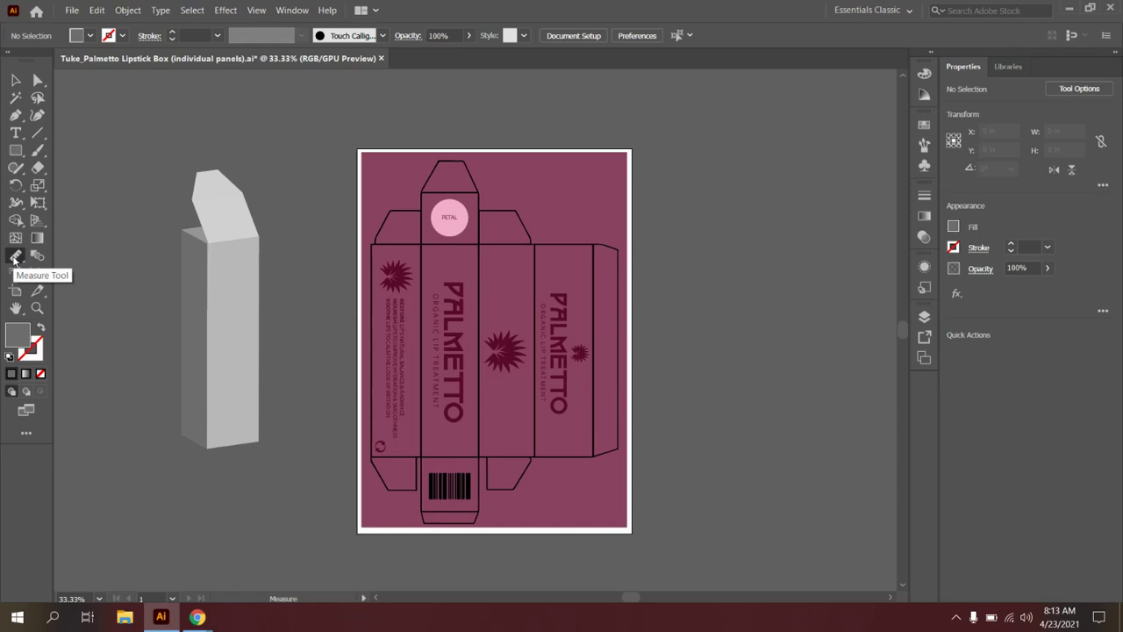
drag(18, 261, 44, 255)
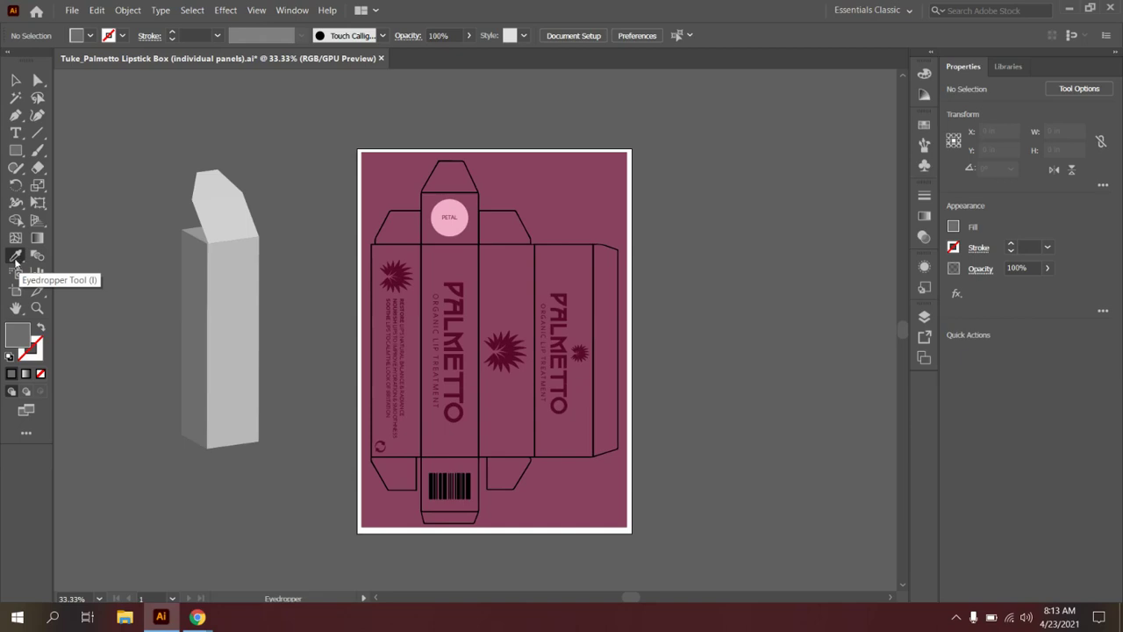
drag(17, 261, 94, 275)
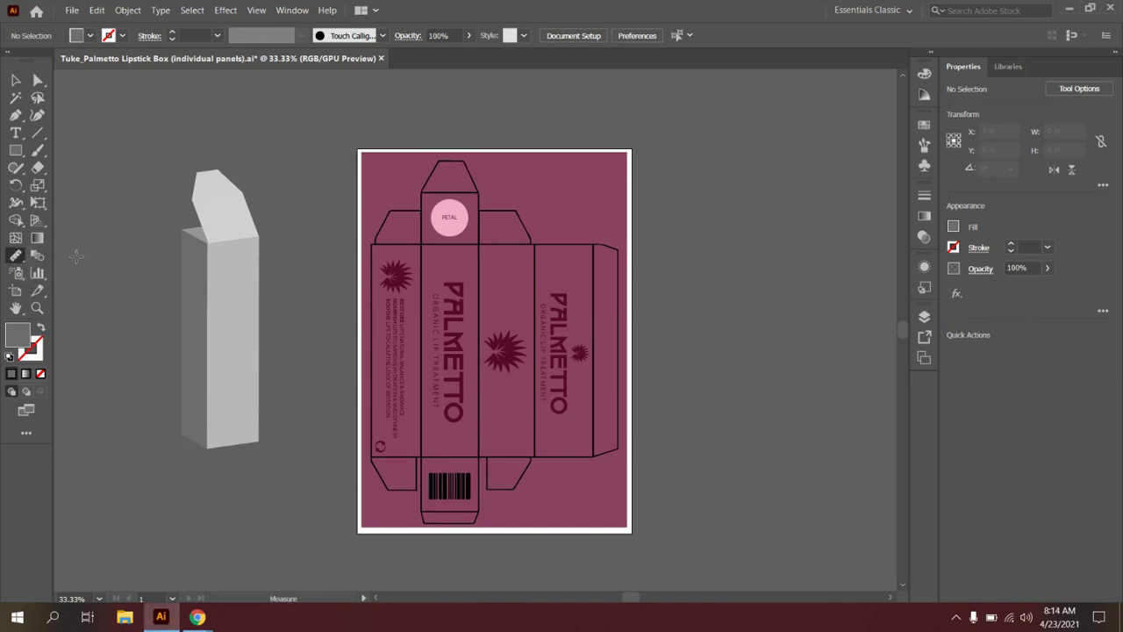
Measure the front panel height from the PETAL circle, reading about 7.75 in
click(459, 245)
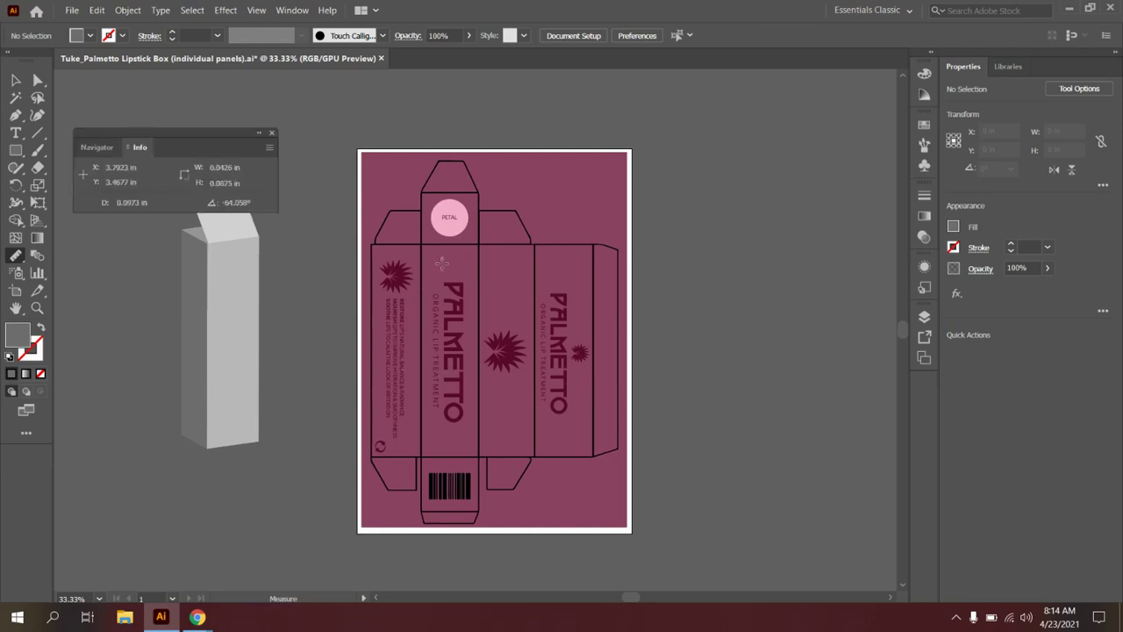
drag(527, 296, 447, 254)
mouse_move(367, 216)
mouse_down()
mouse_move(454, 247)
mouse_move(455, 419)
mouse_move(436, 474)
mouse_move(421, 456)
mouse_up()
click(449, 247)
drag(449, 246, 400, 457)
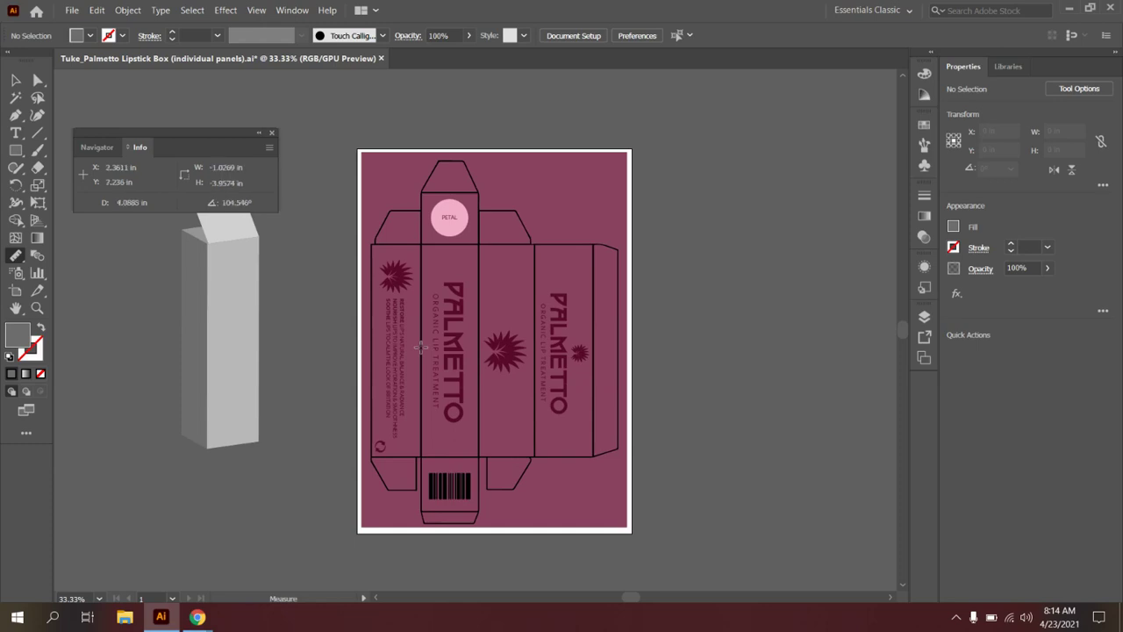
Measure the front and side panel widths horizontally, each reading roughly 2 in
click(444, 361)
drag(423, 349, 479, 374)
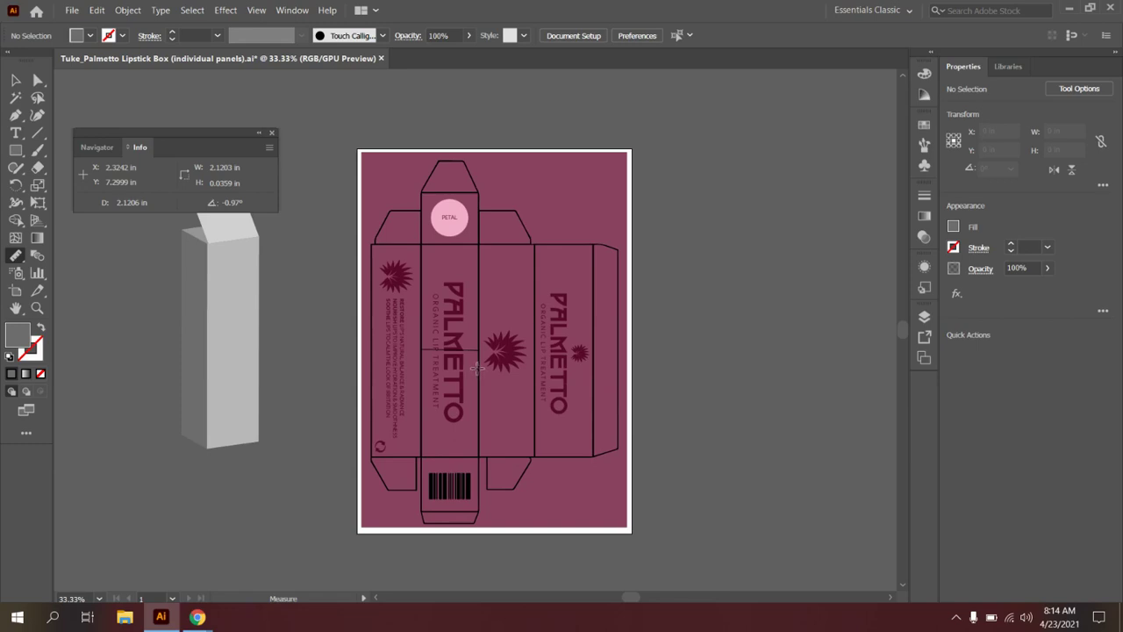
drag(477, 370, 477, 369)
drag(478, 346, 533, 333)
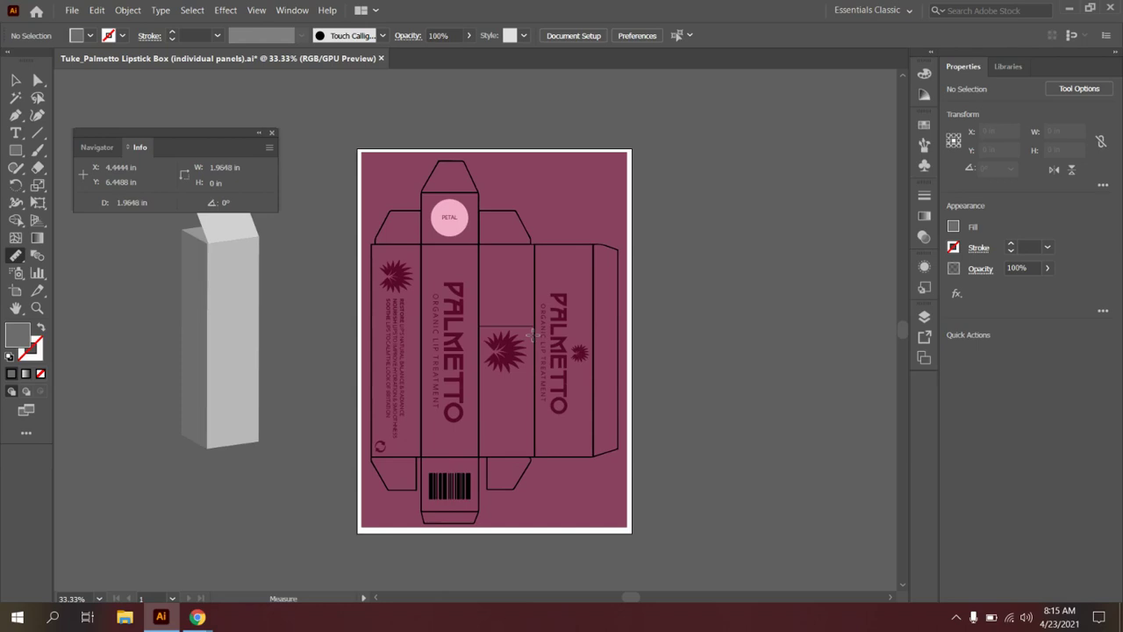
drag(532, 334, 532, 334)
Close the Info panel and select the Rectangle tool, deleting a stray freehand rectangle
click(272, 133)
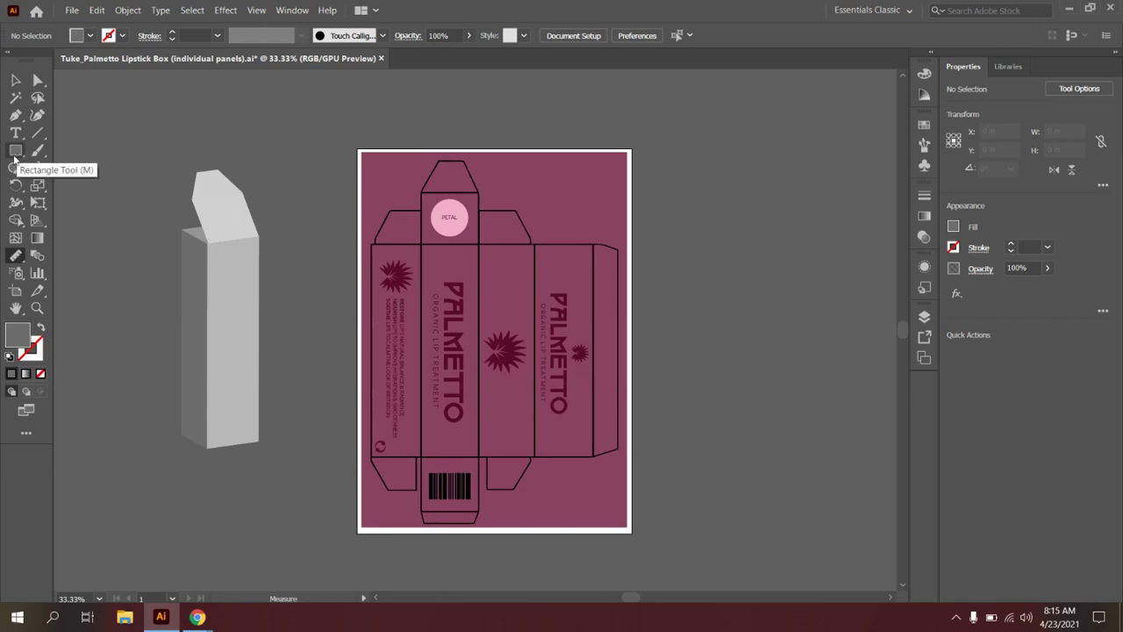
click(17, 155)
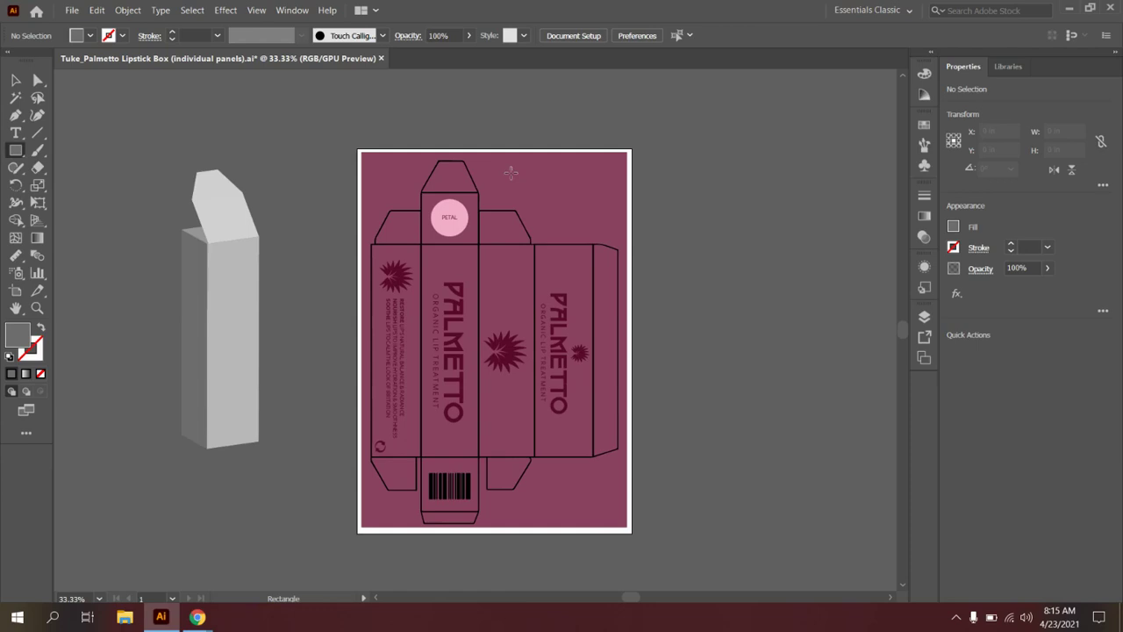
click(22, 157)
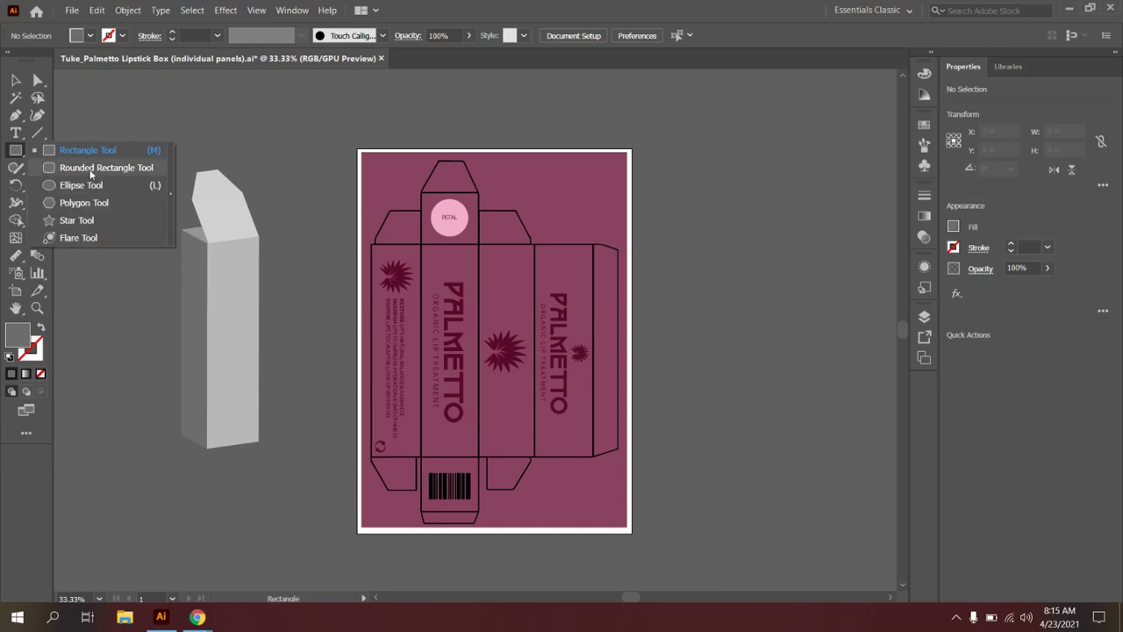
click(70, 151)
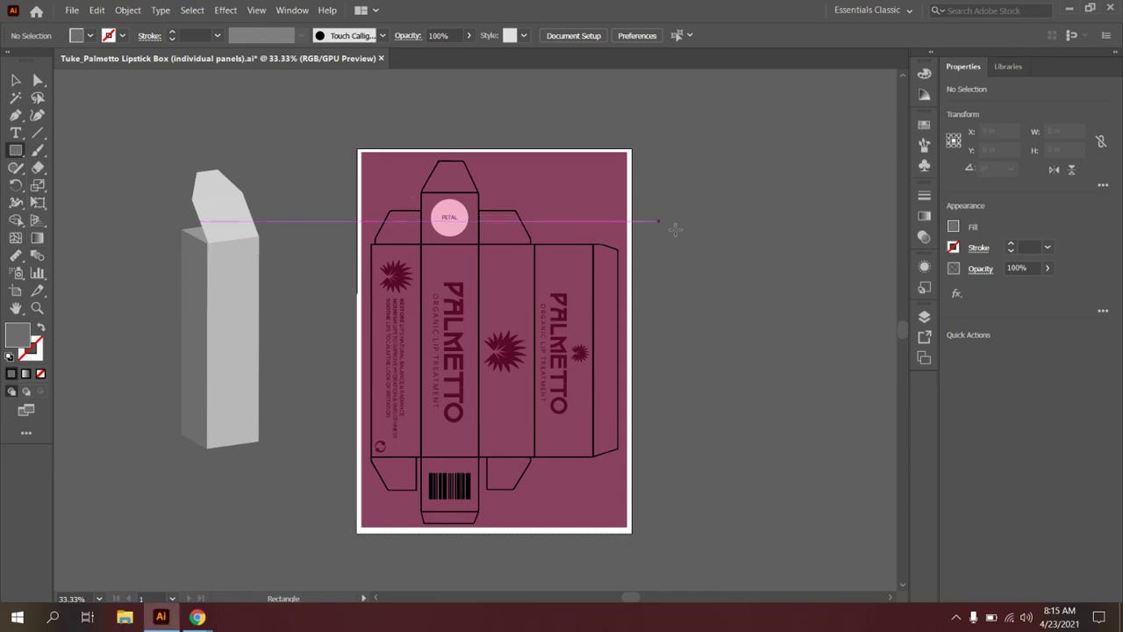
drag(664, 203, 733, 387)
key(Delete)
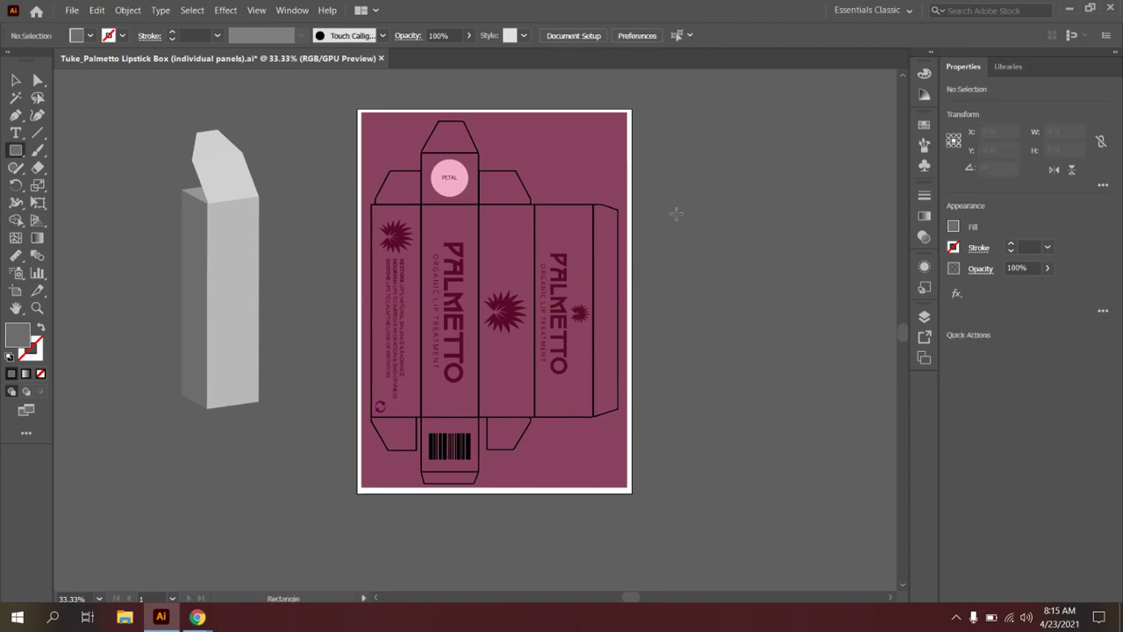
Create a 2.1 in × 7.75 in rectangle right of the artboard
click(672, 167)
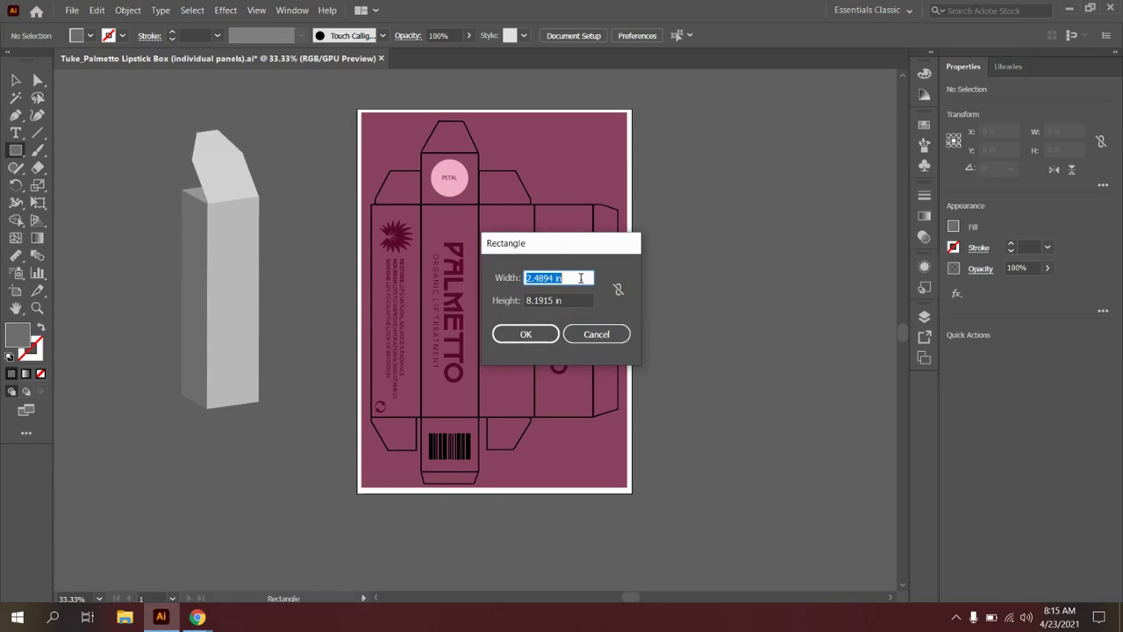
text(2.1)
key(Tab)
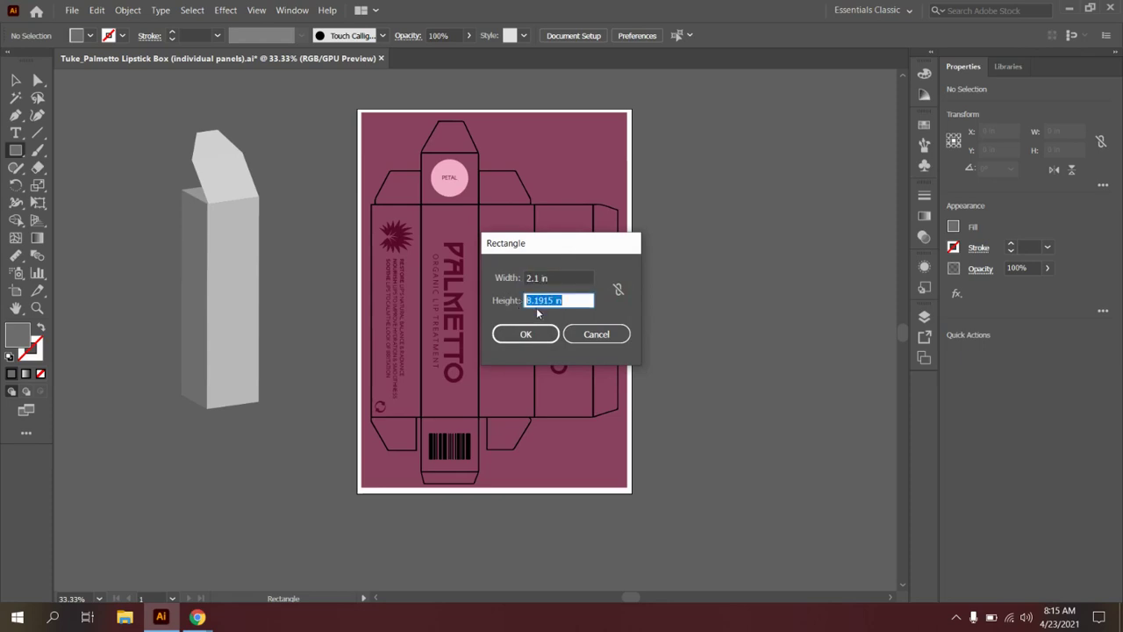
text(7.75)
click(550, 277)
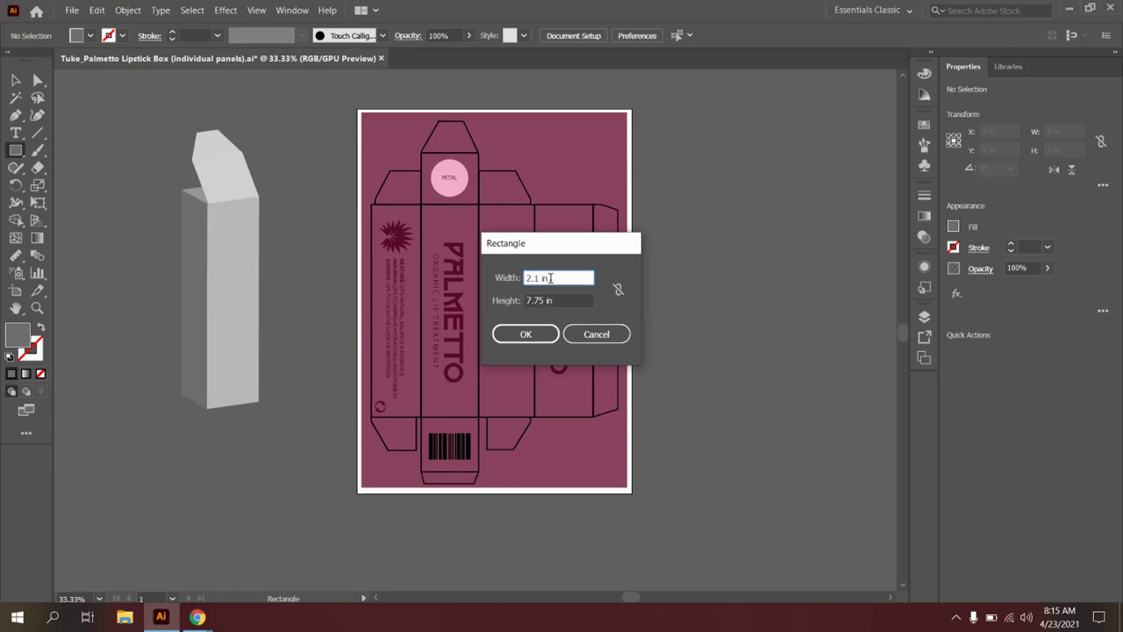
double_click(551, 300)
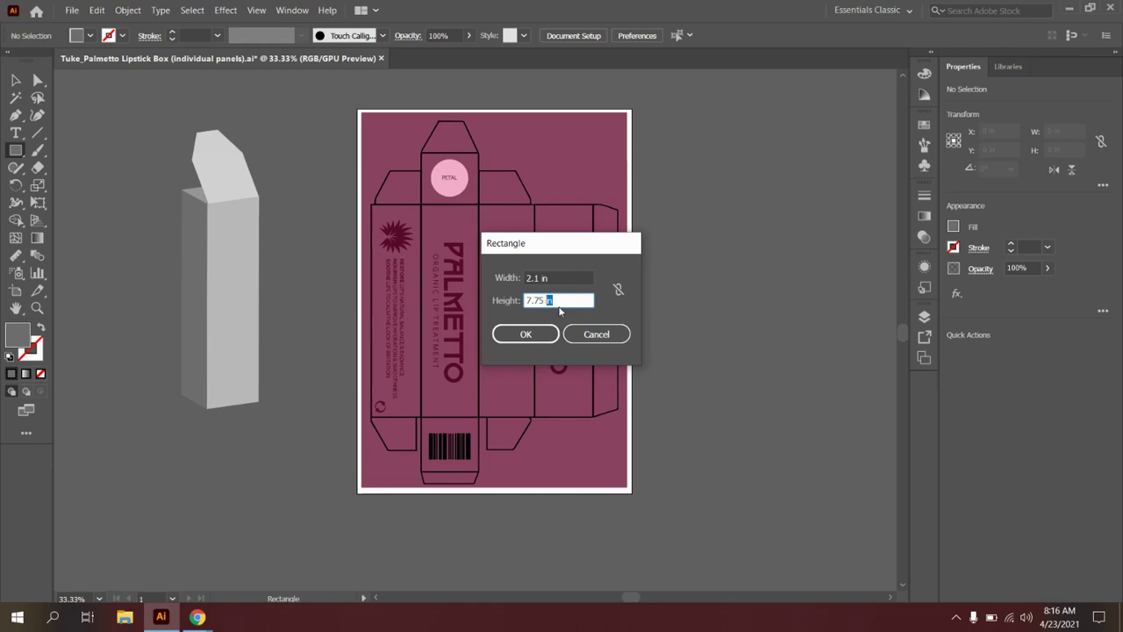
click(575, 301)
click(522, 336)
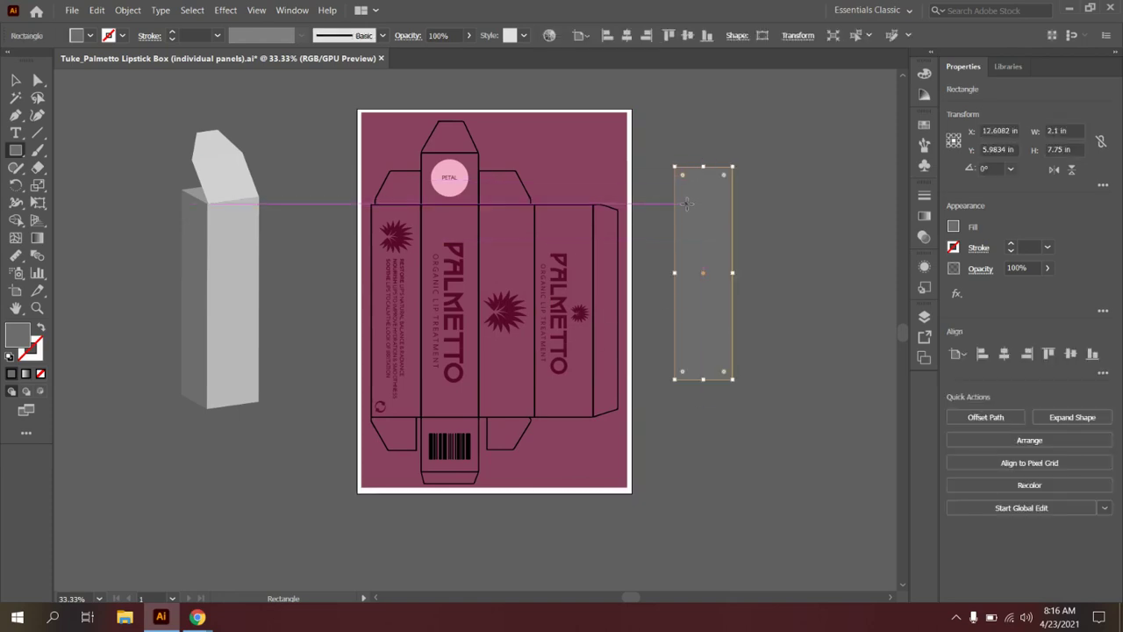
scroll(687, 203, up, 2)
key(v)
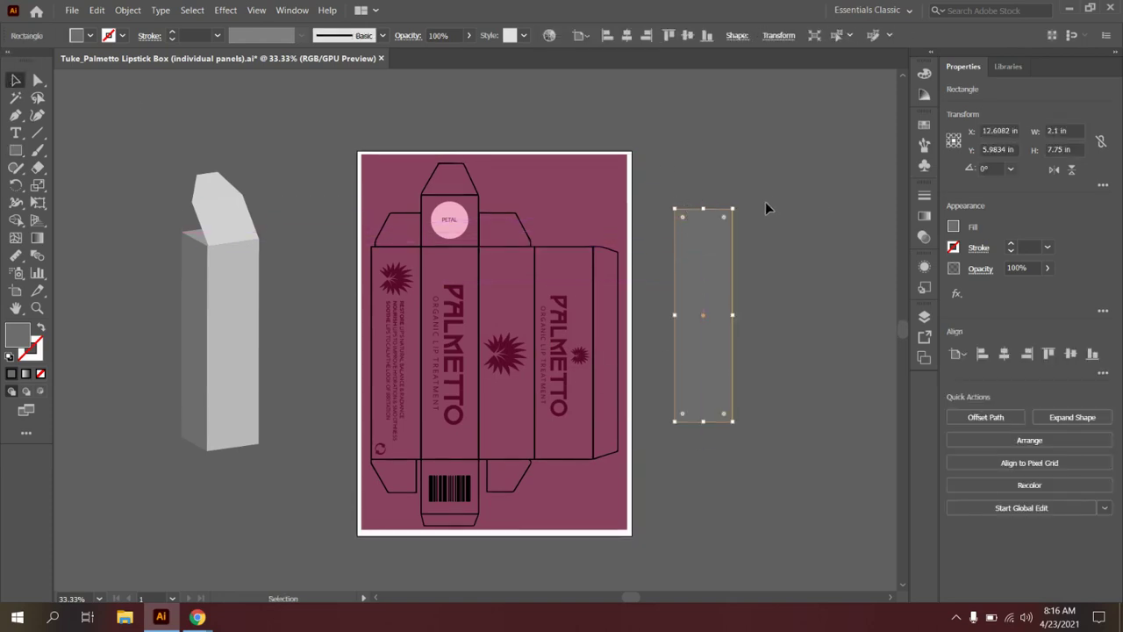
click(765, 203)
click(686, 279)
click(1059, 130)
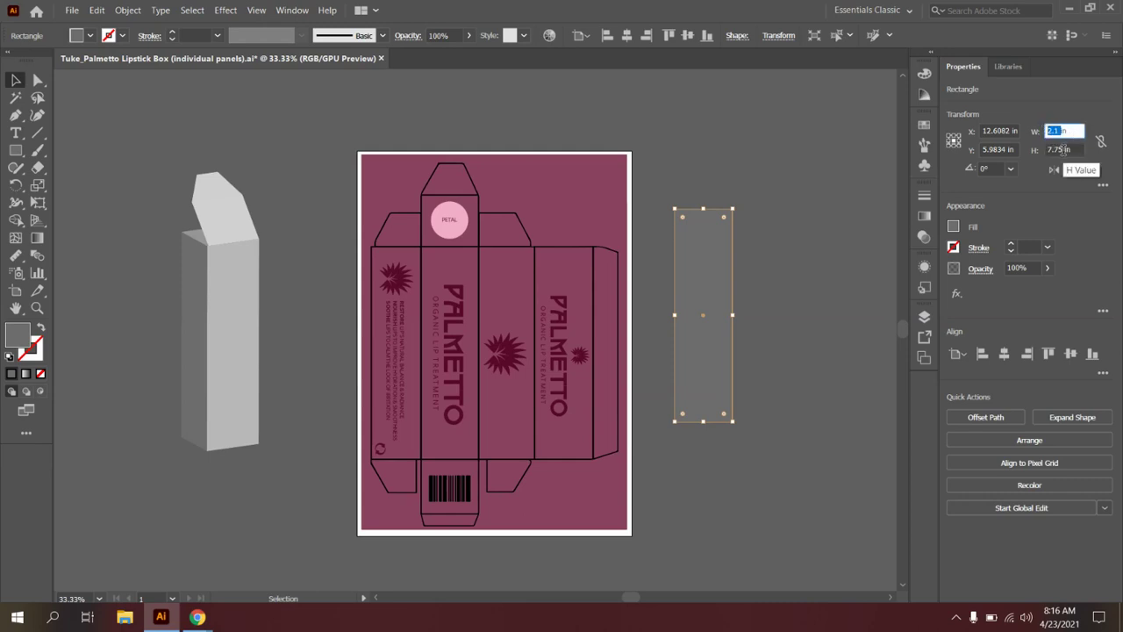
click(857, 154)
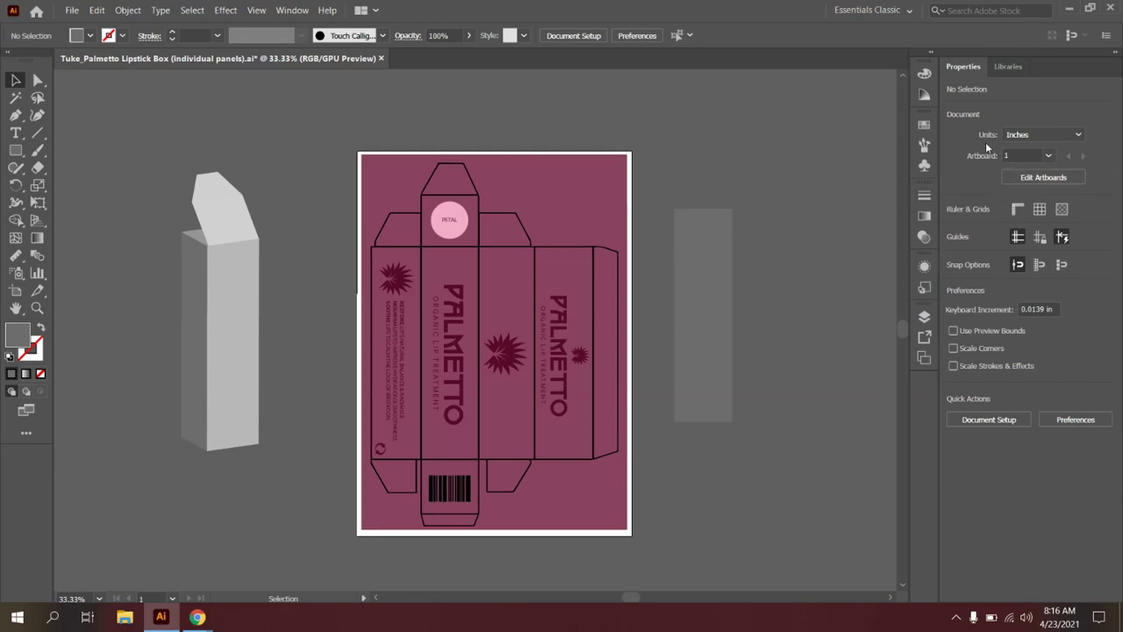
click(1076, 134)
click(1078, 134)
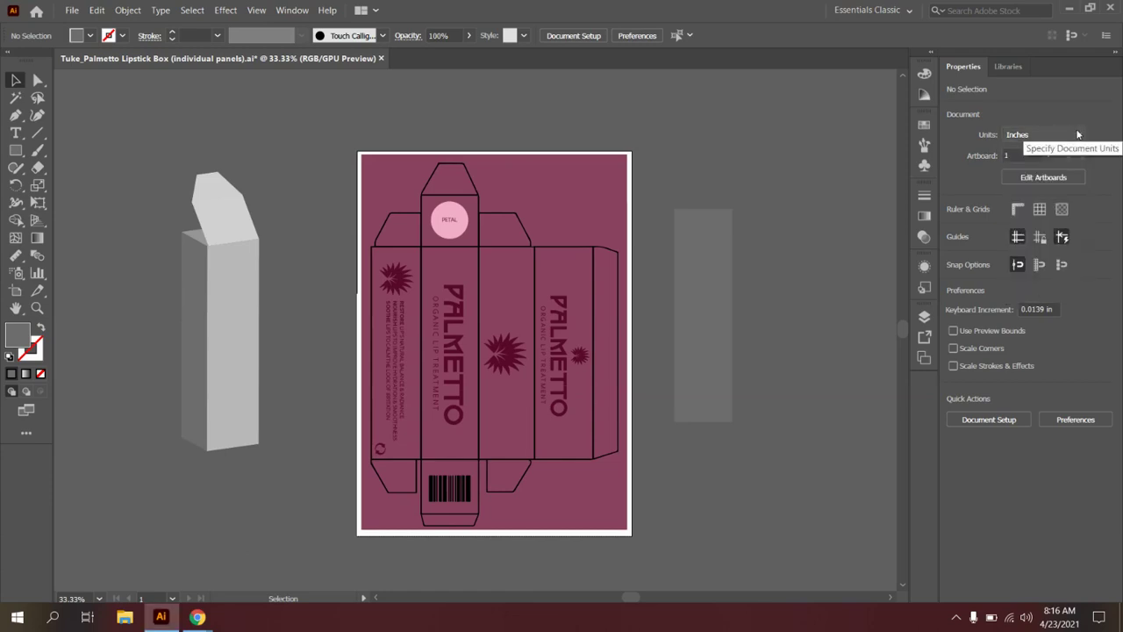
click(586, 36)
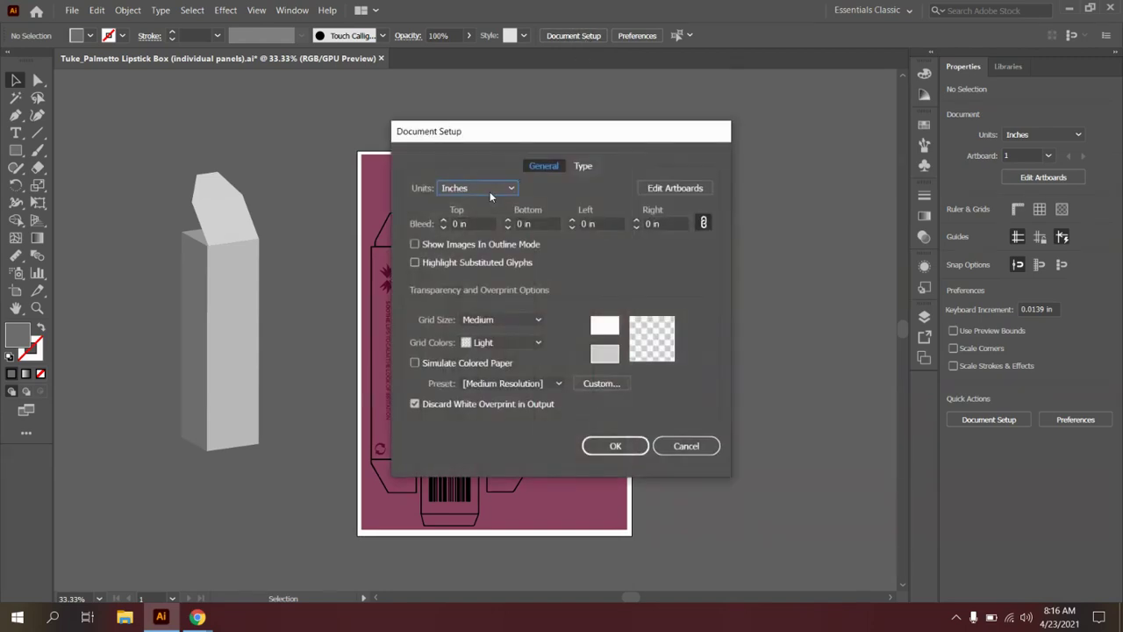
click(502, 189)
click(458, 186)
click(686, 447)
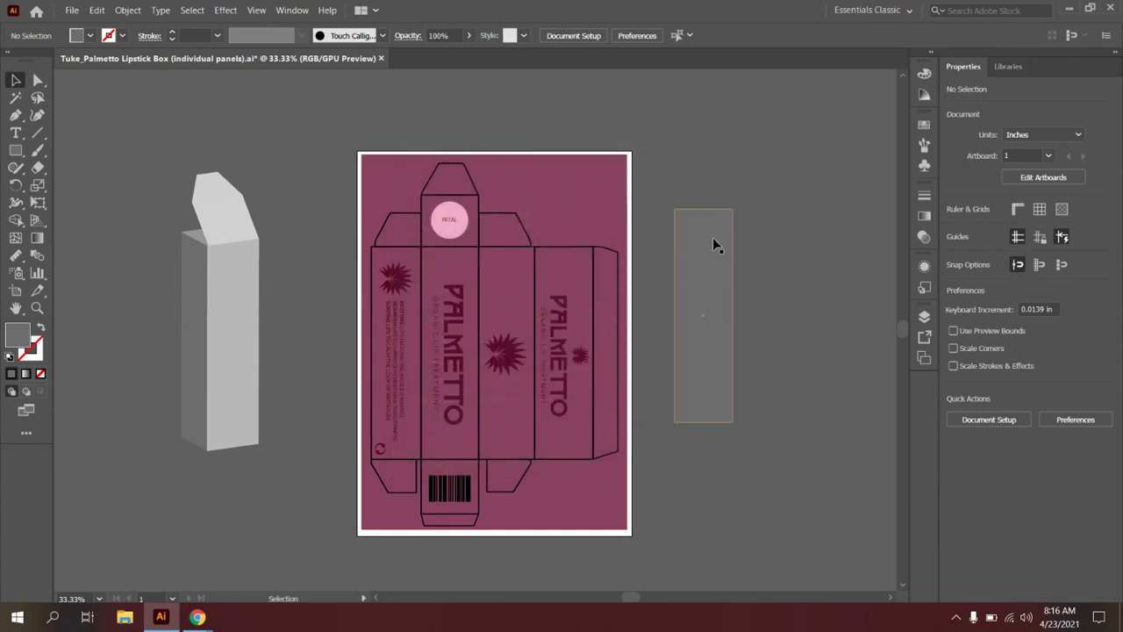
Apply 3D Extrude & Bevel to the grey rectangle with a 2 in (144 pt) extrude depth
drag(712, 237, 729, 261)
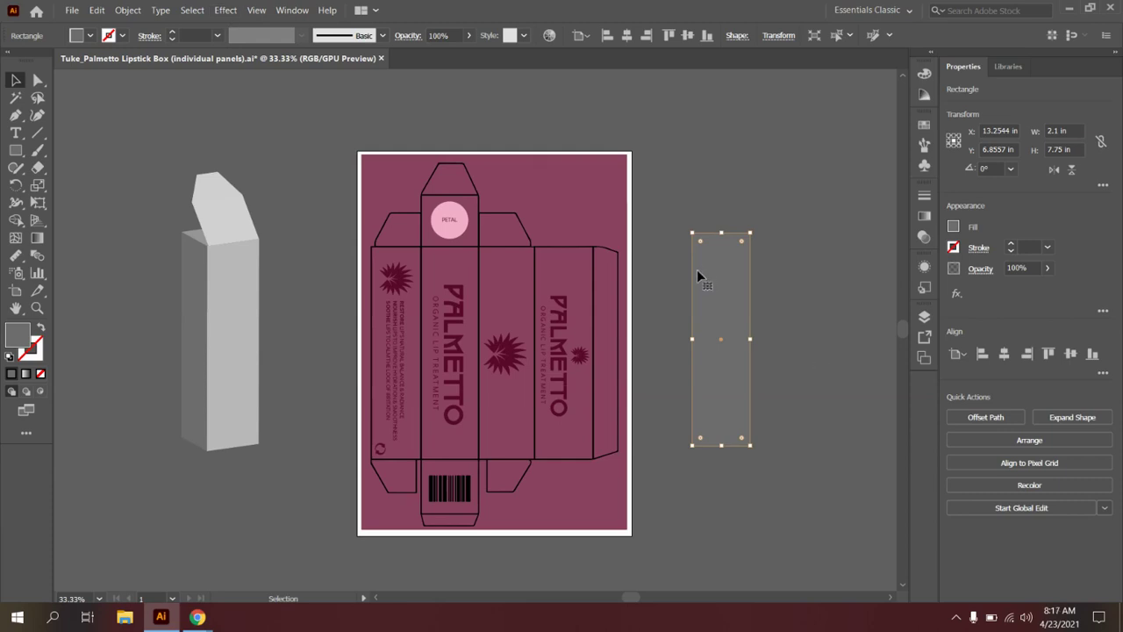
click(226, 12)
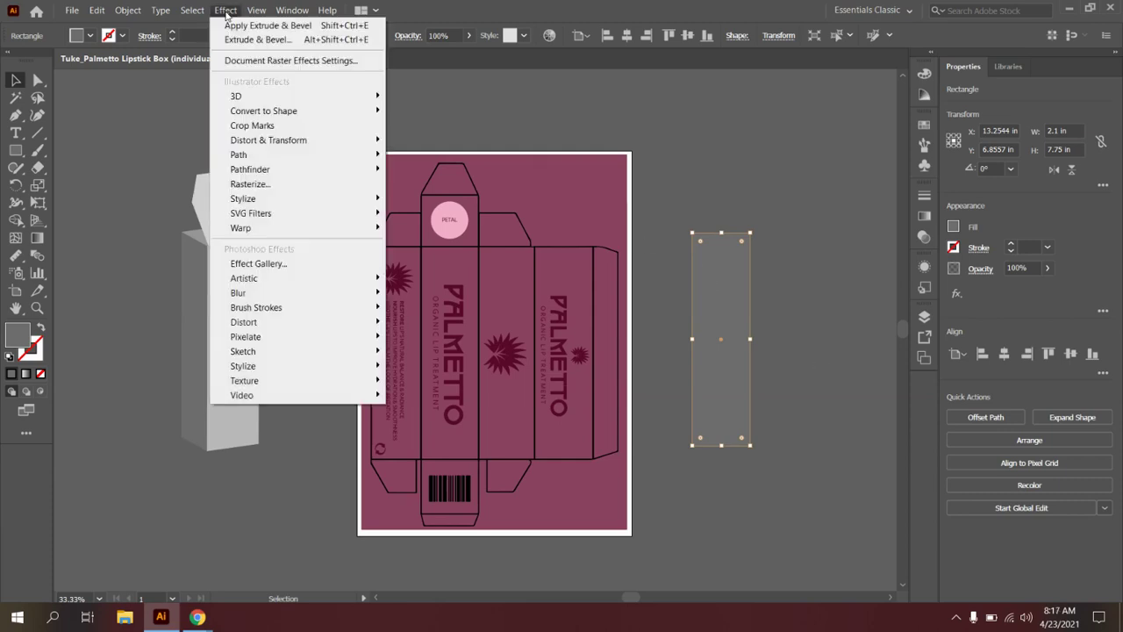
mouse_move(243, 99)
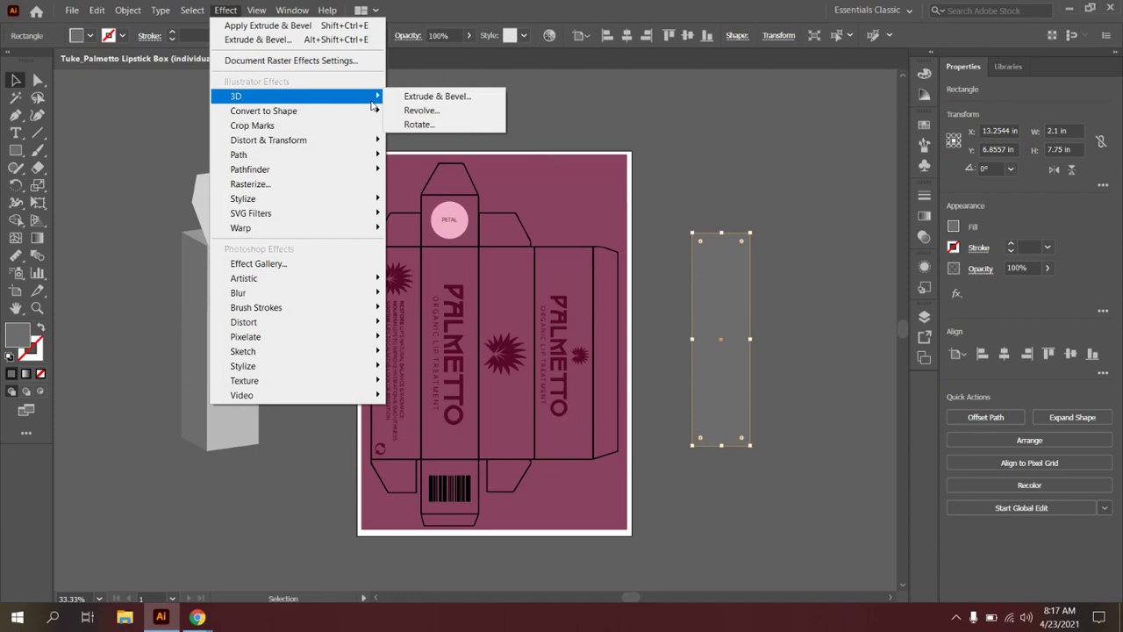
click(476, 98)
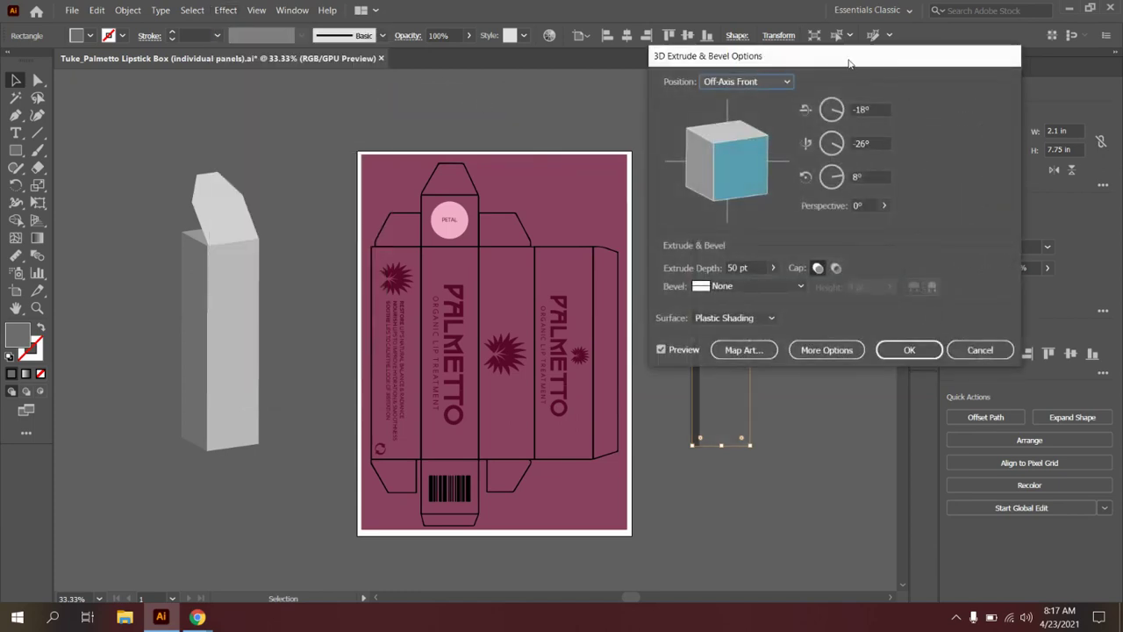
drag(849, 63, 470, 107)
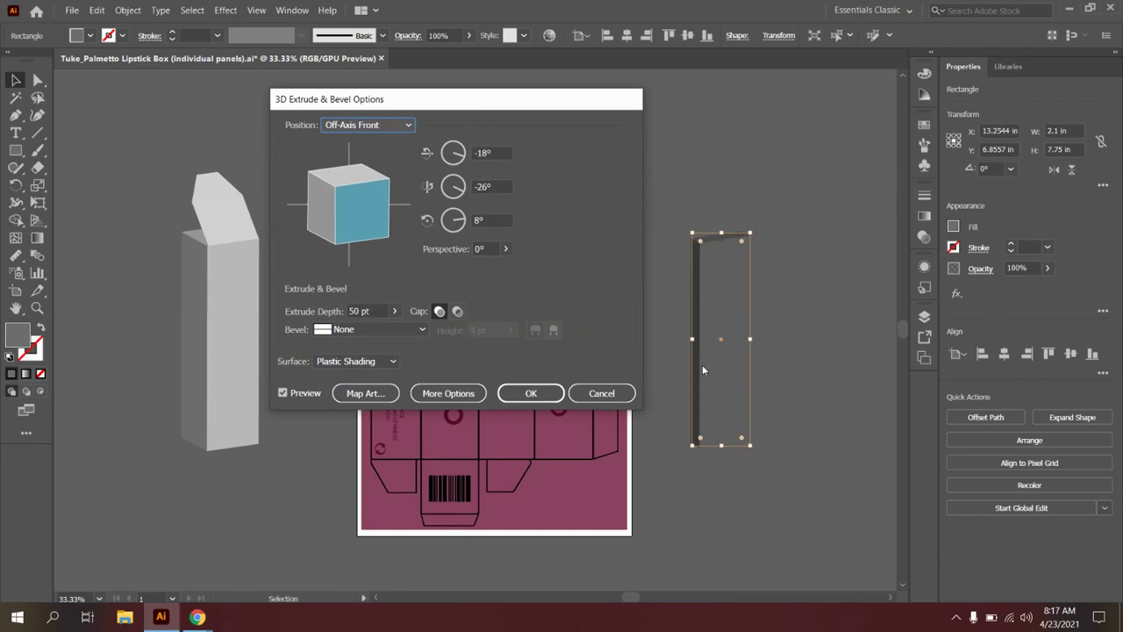
double_click(379, 311)
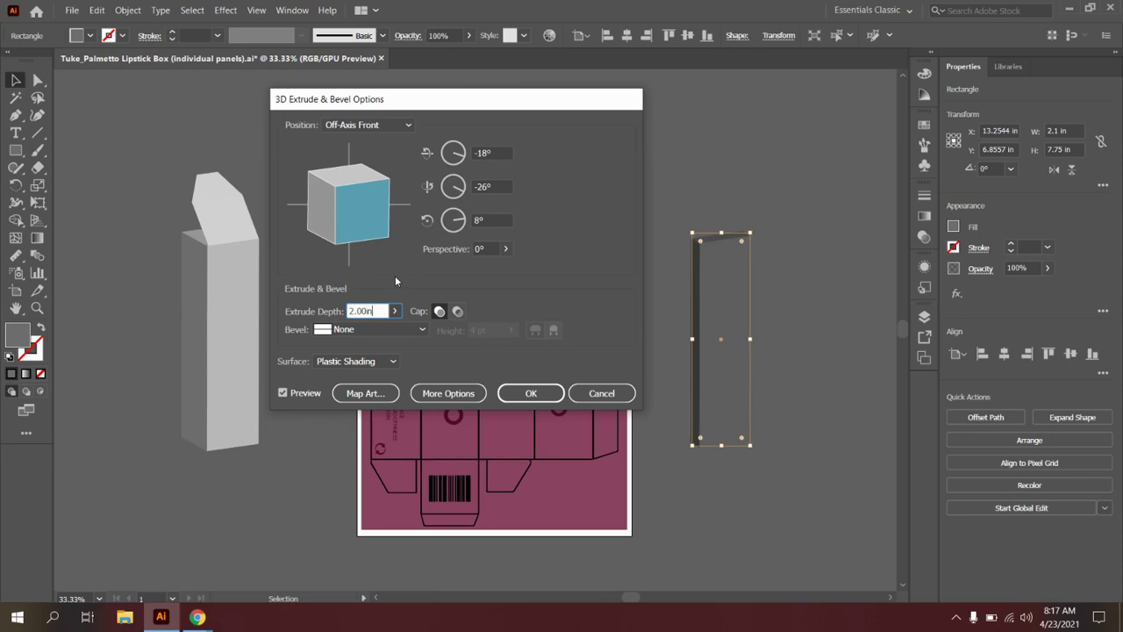
click(282, 394)
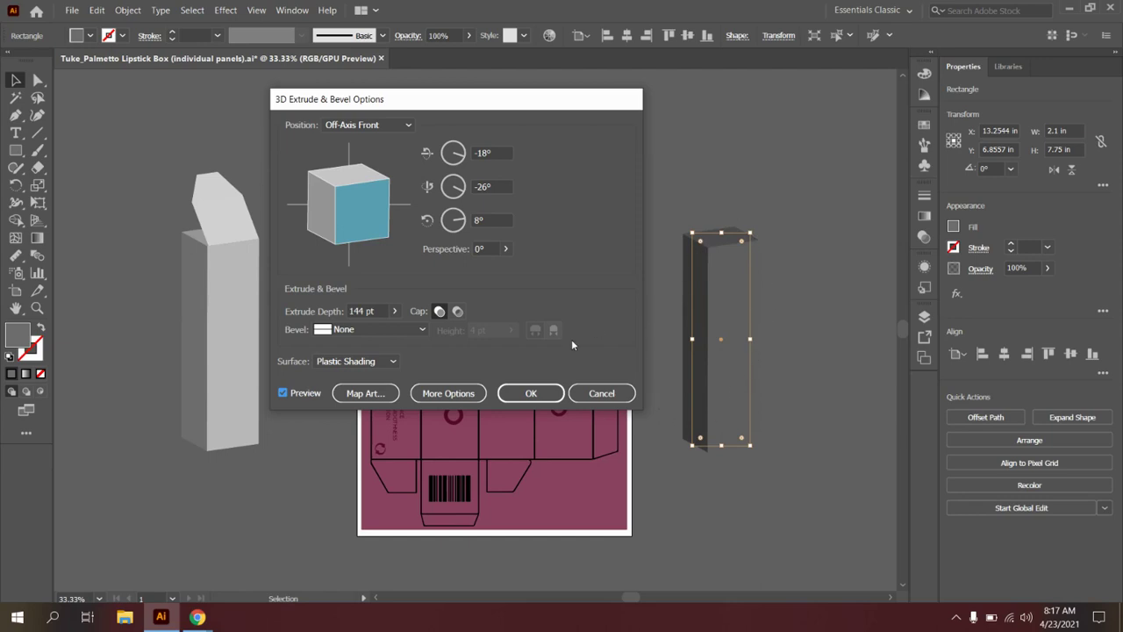
click(530, 394)
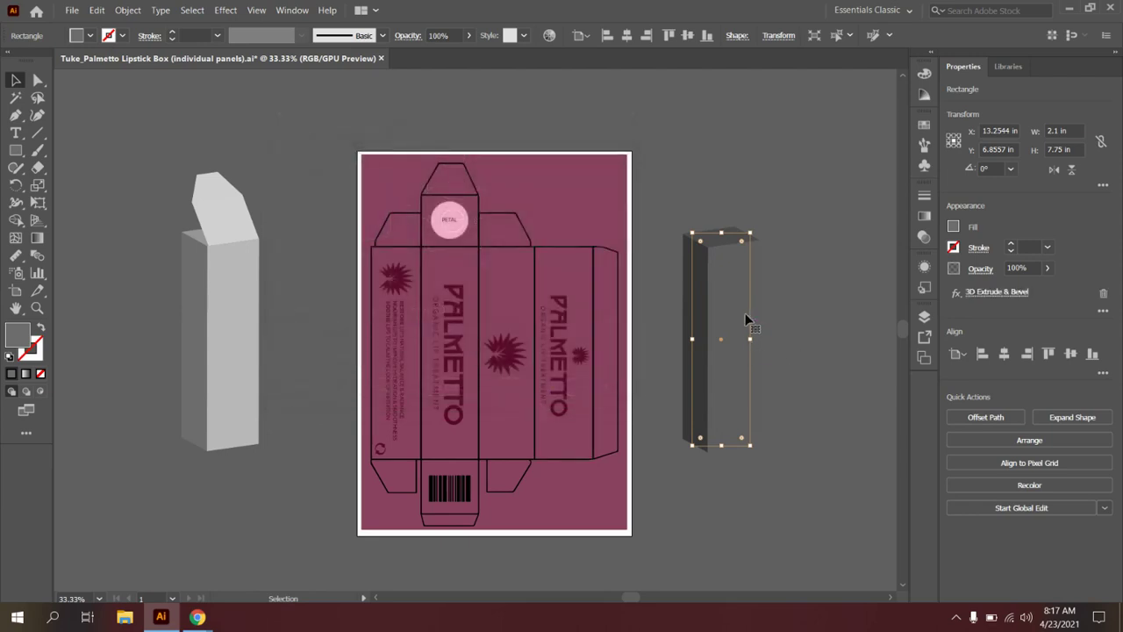
Fill the right 3D box light grey C9C9C9 and deselect it
double_click(14, 342)
drag(718, 261, 690, 250)
click(1042, 221)
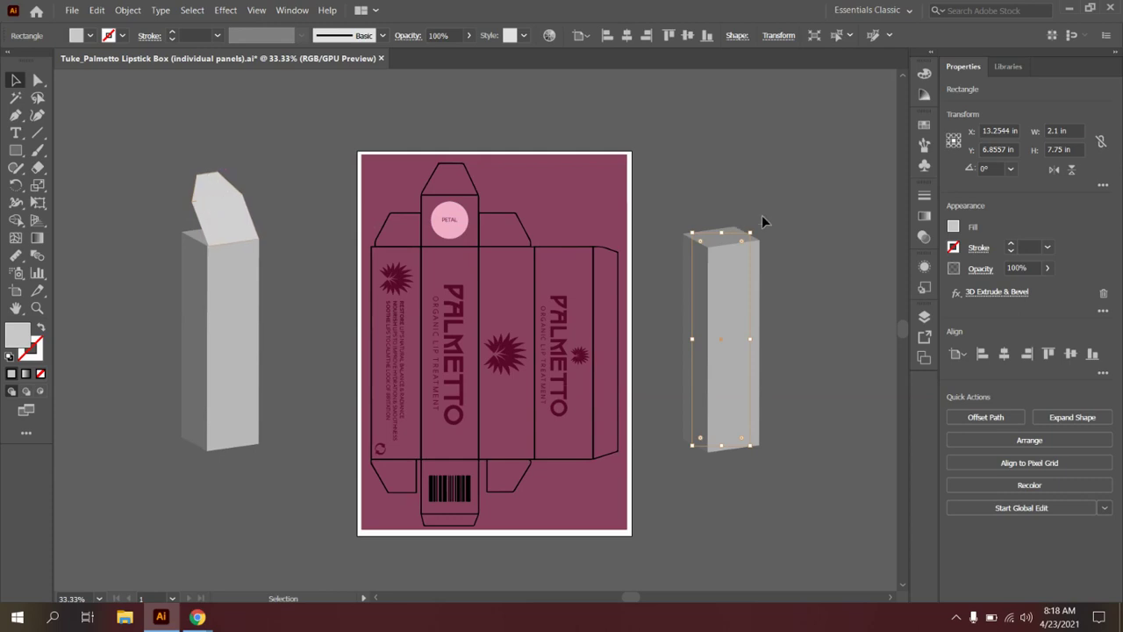
click(745, 189)
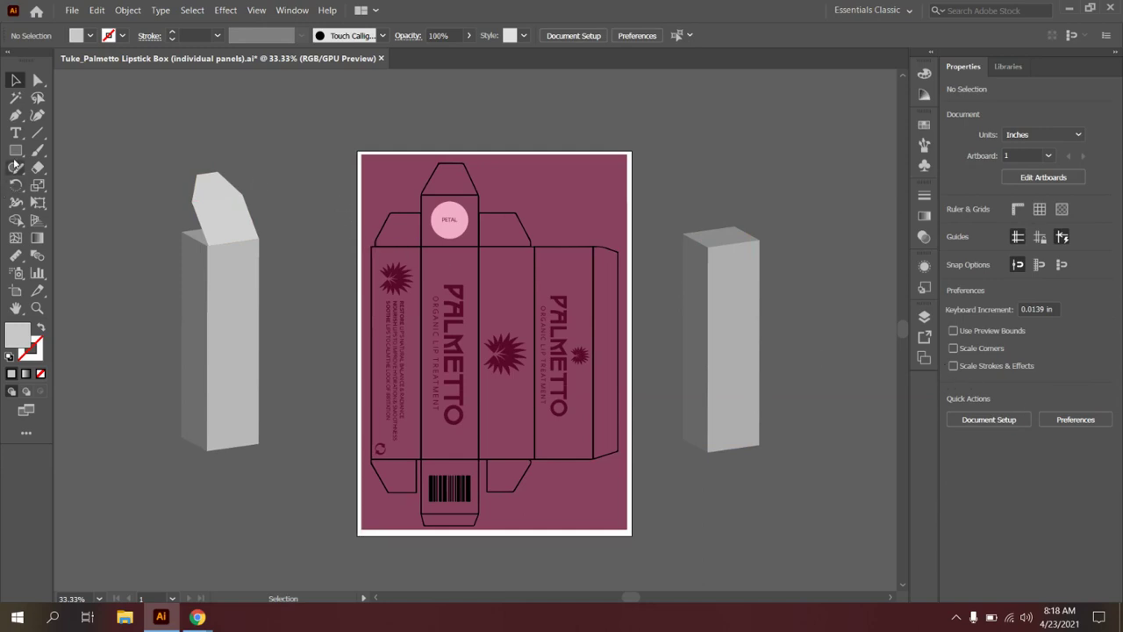
Select the Pen tool and zoom in on the top tuck flap above the PETAL panel
click(16, 116)
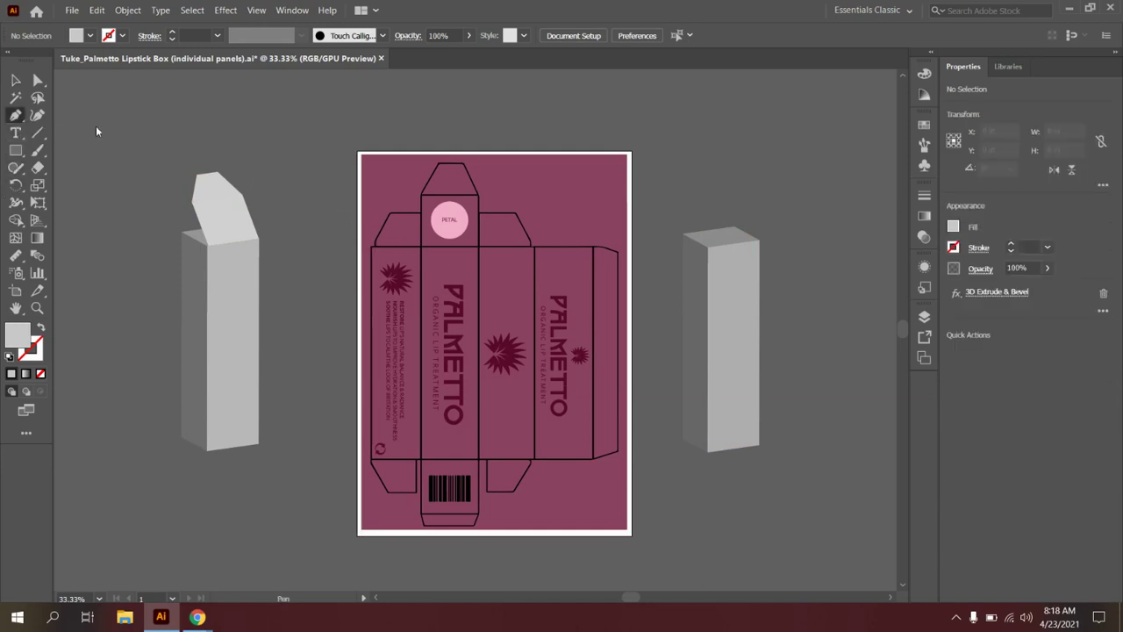
key(ctrl+plus)
key(ctrl+plus)
key(ctrl+plus)
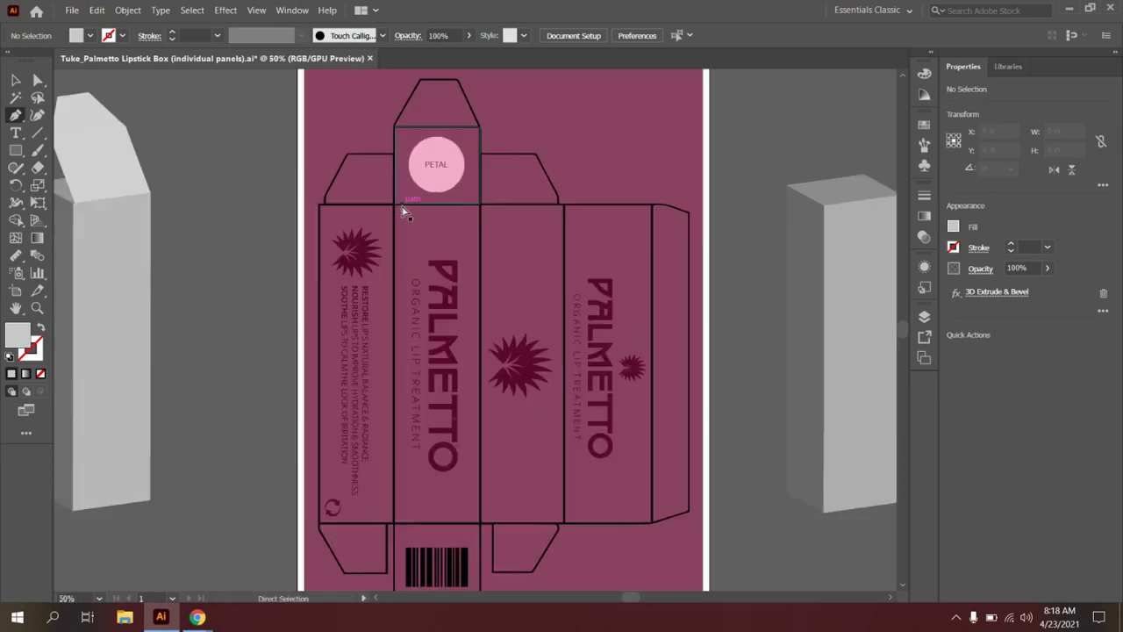
scroll(323, 230, up, 6)
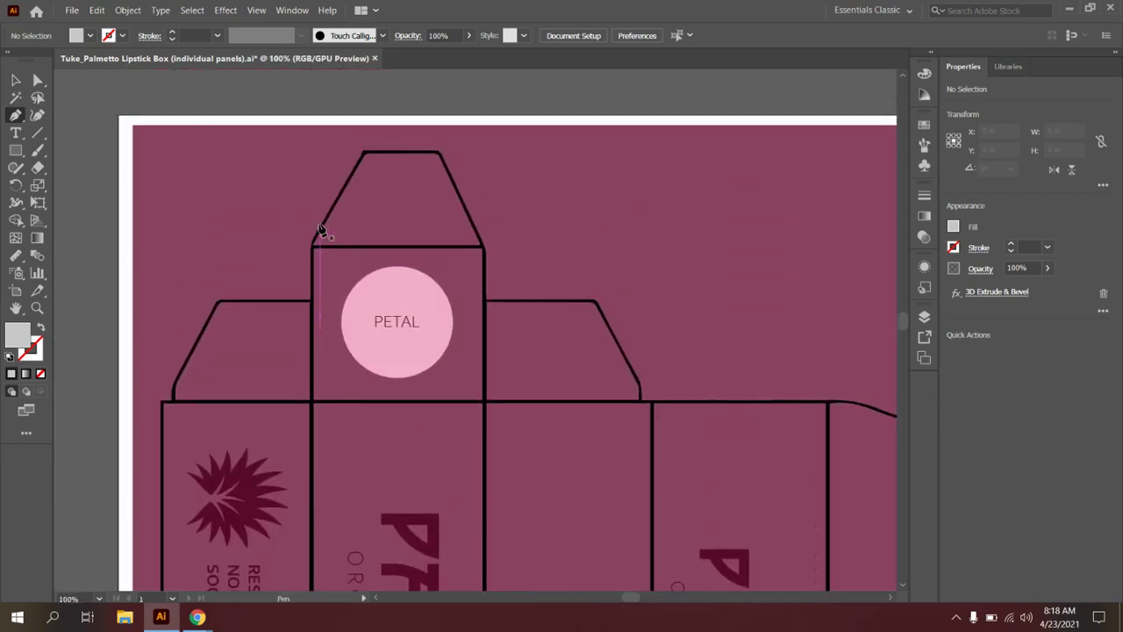
mouse_move(313, 289)
mouse_down()
mouse_move(451, 290)
mouse_move(307, 284)
mouse_up()
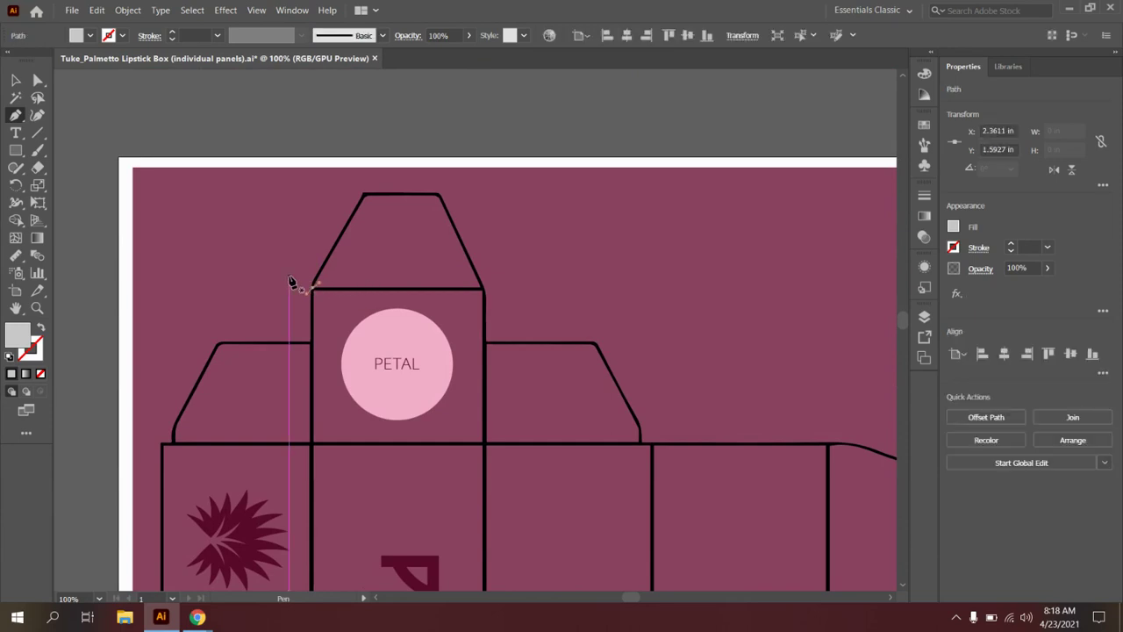
key(ctrl+shift+a)
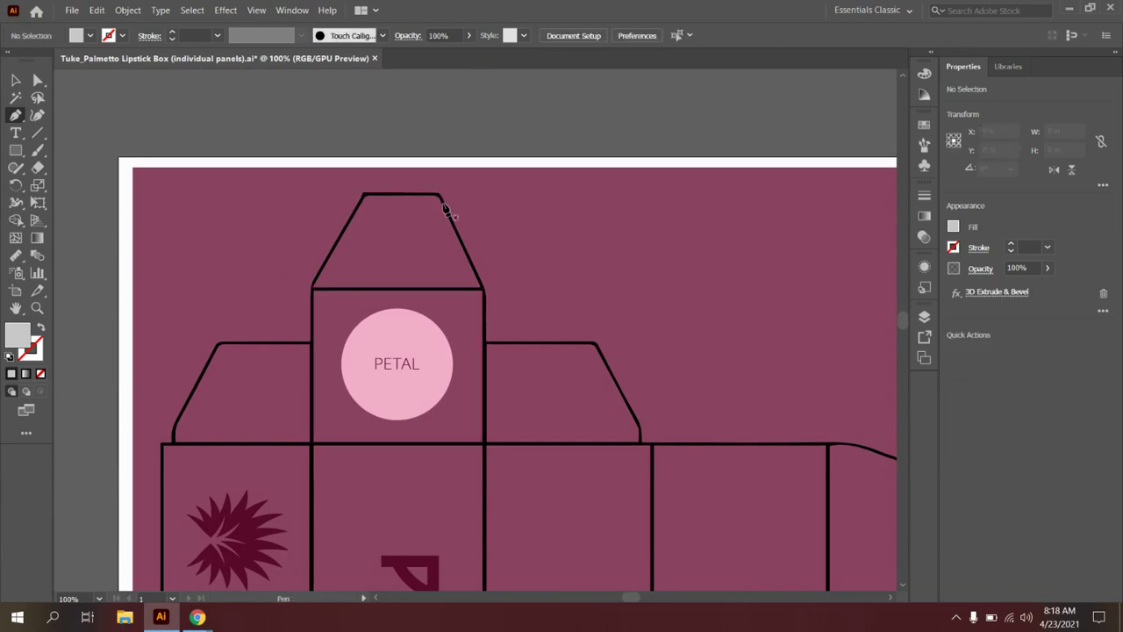
Trace the flap's four corners into a closed trapezoid path, then zoom back out
click(314, 289)
click(480, 289)
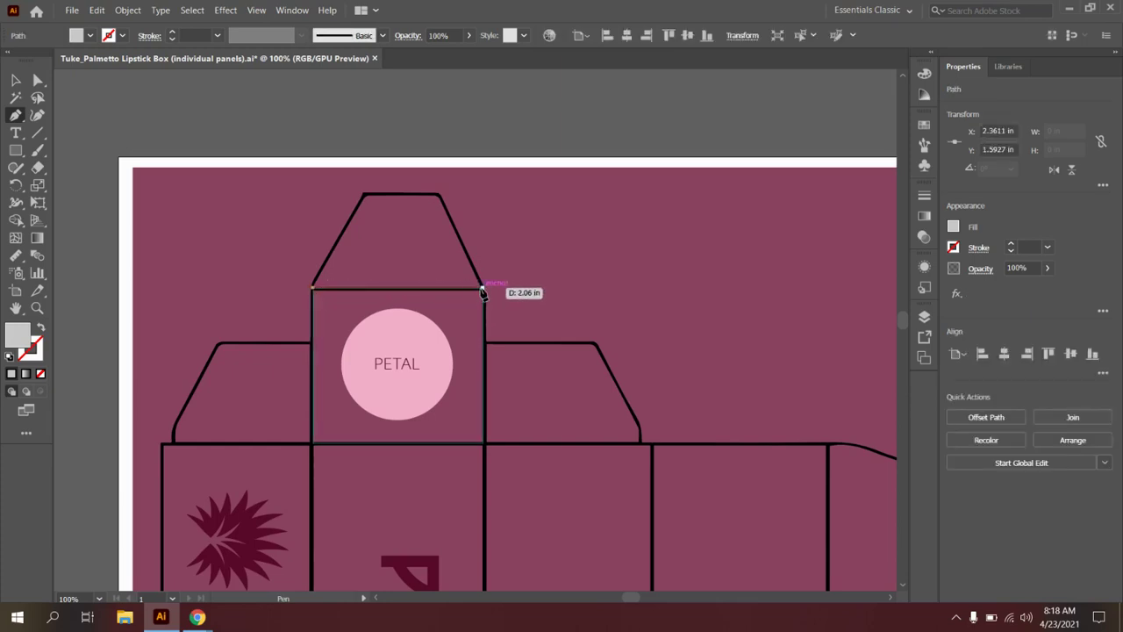
click(440, 201)
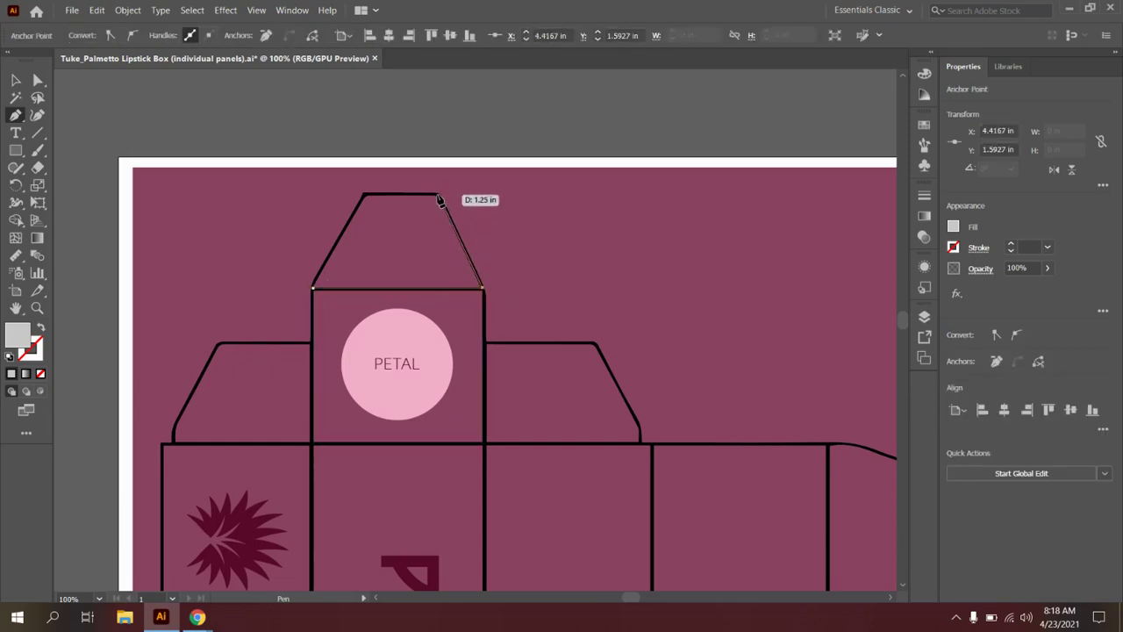
click(364, 194)
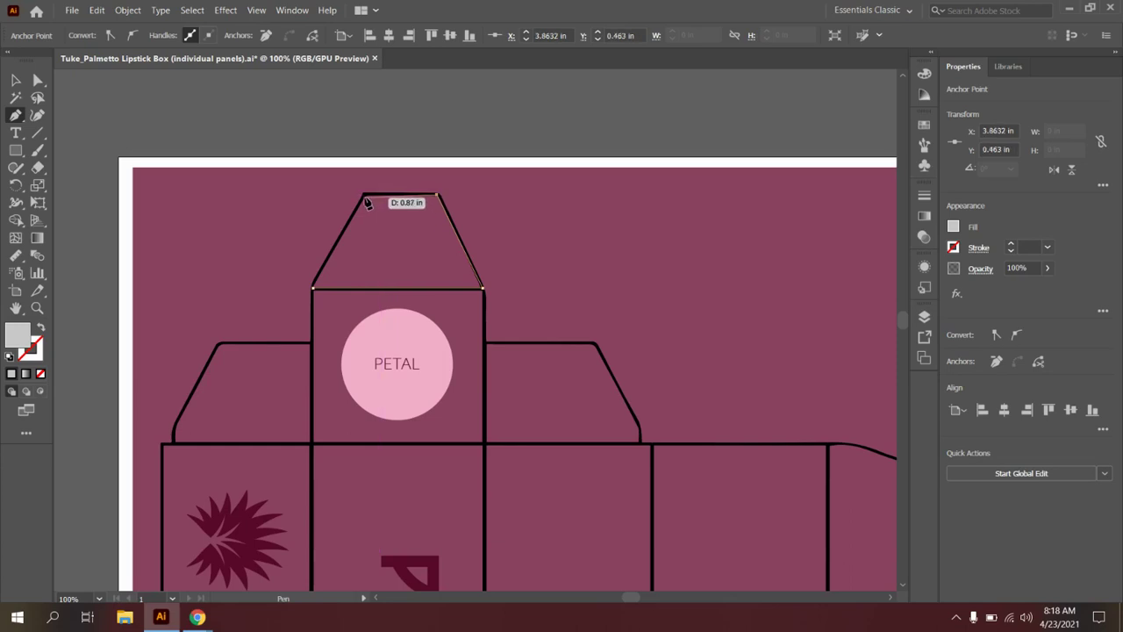
click(313, 289)
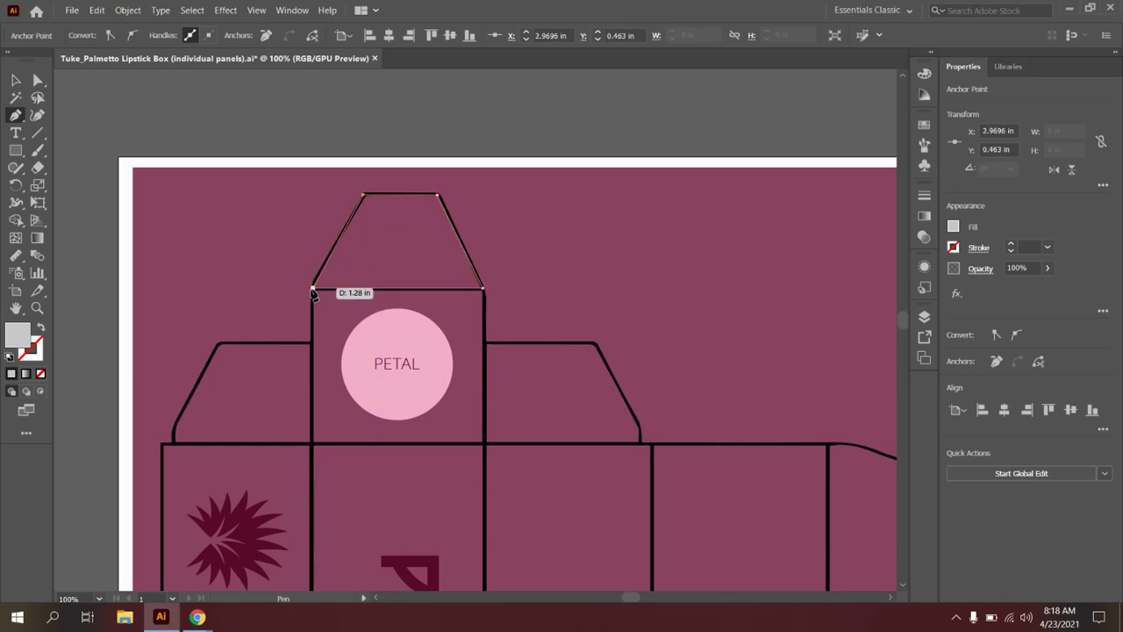
key(ctrl+minus)
key(ctrl+minus)
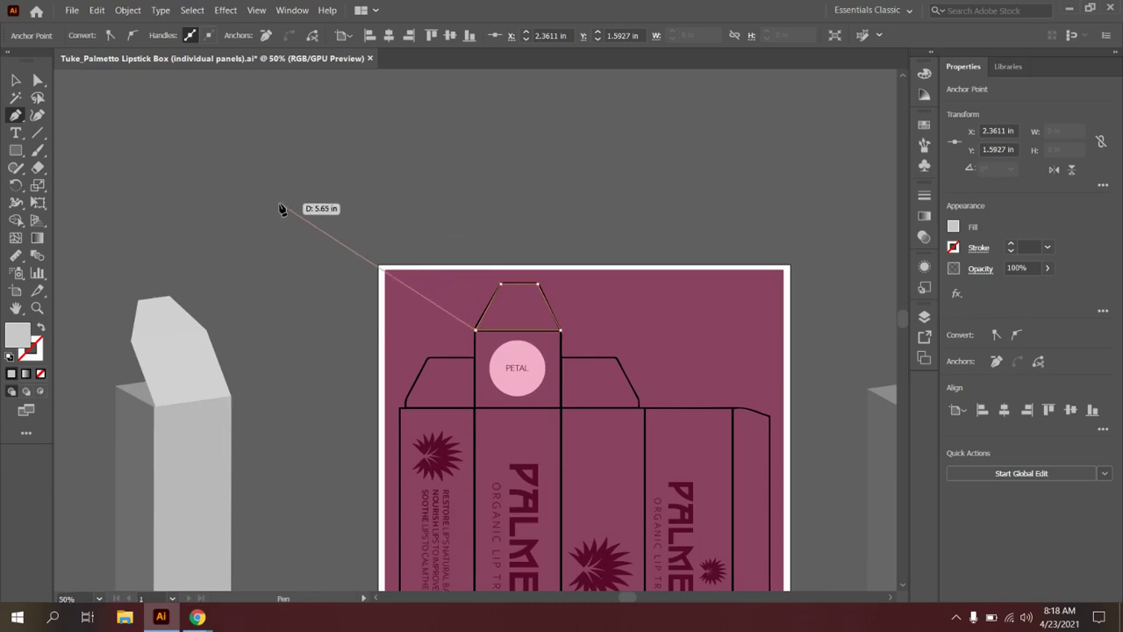
key(Escape)
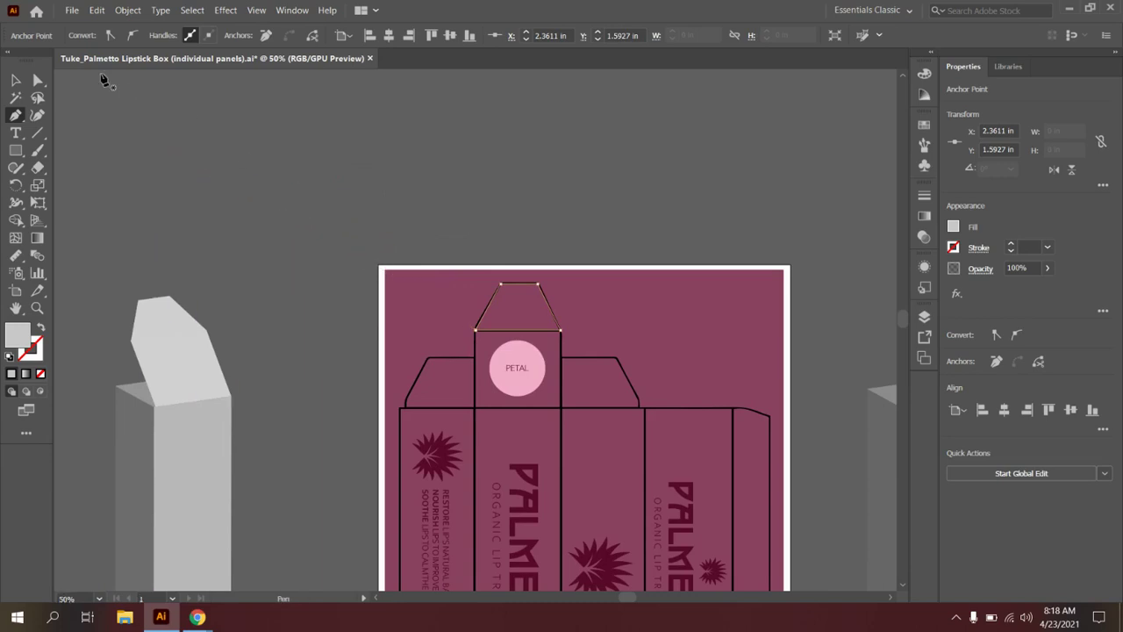
Move the traced trapezoid off the dieline to sit above the right 3D box
click(15, 82)
drag(546, 304, 893, 314)
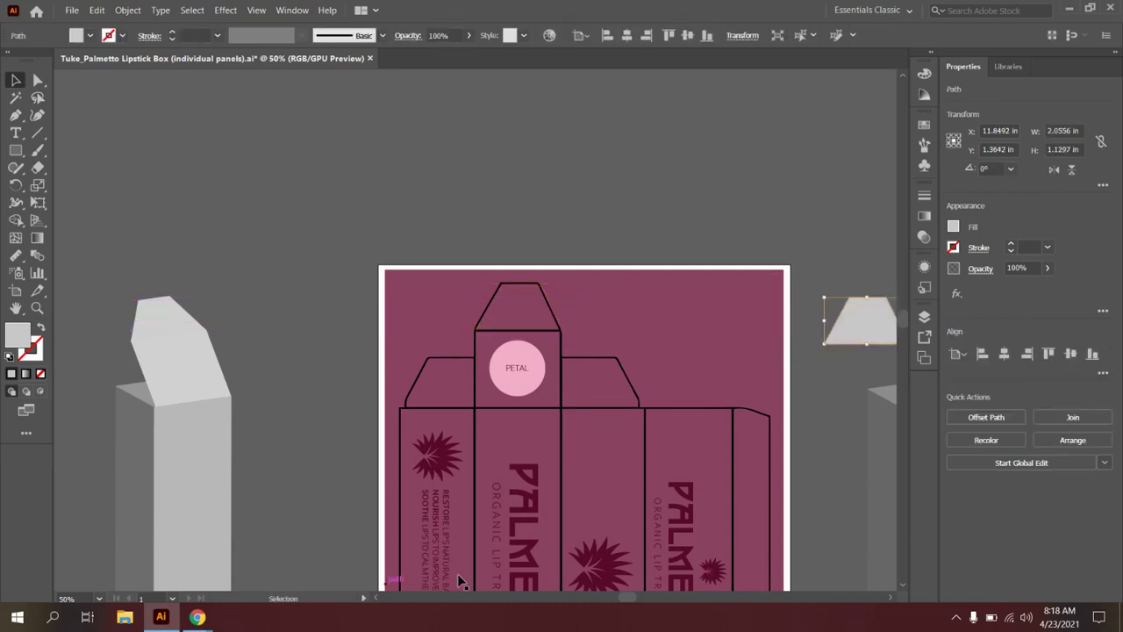
drag(620, 593, 643, 595)
drag(584, 324, 657, 325)
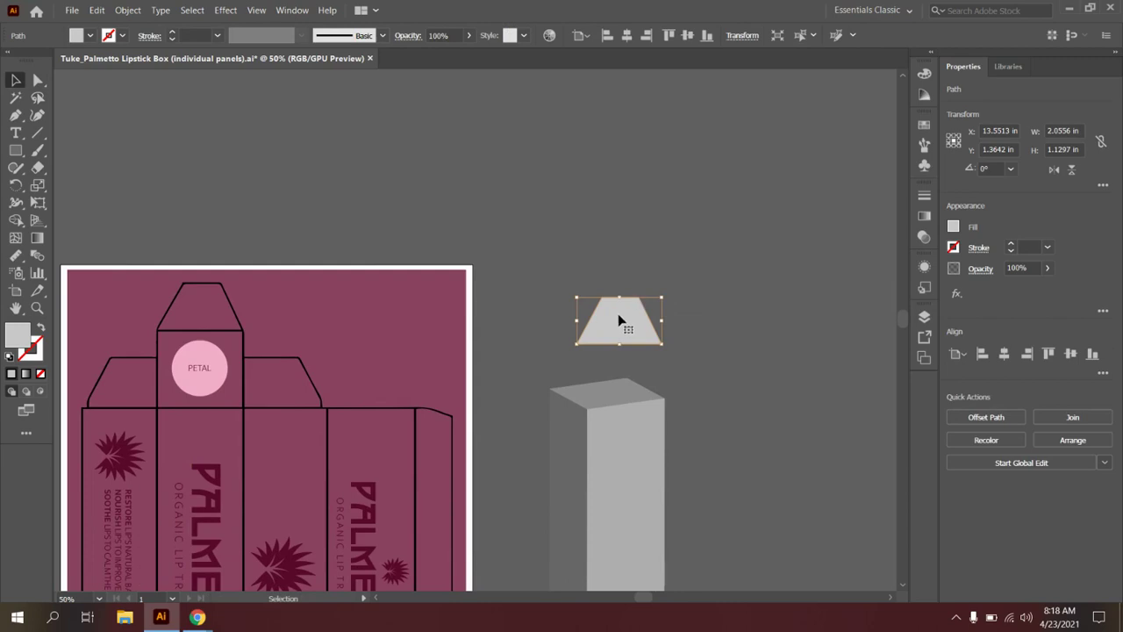
Add 3D Extrude & Bevel to the trapezoid, previewing a 0.01 in extrude depth
click(225, 10)
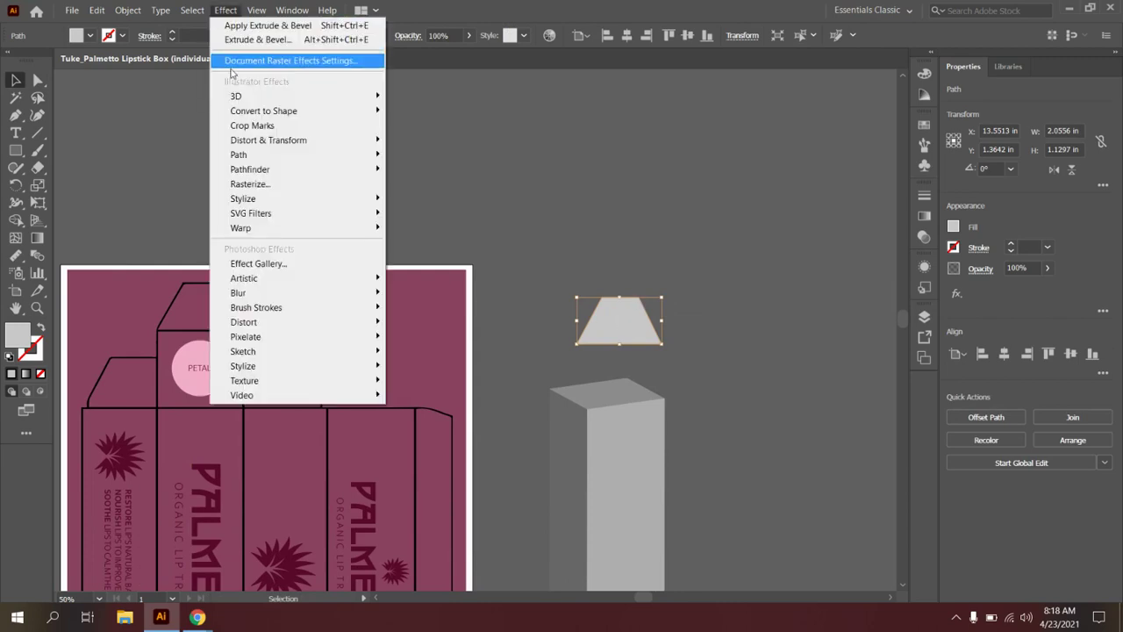
mouse_move(248, 98)
click(426, 98)
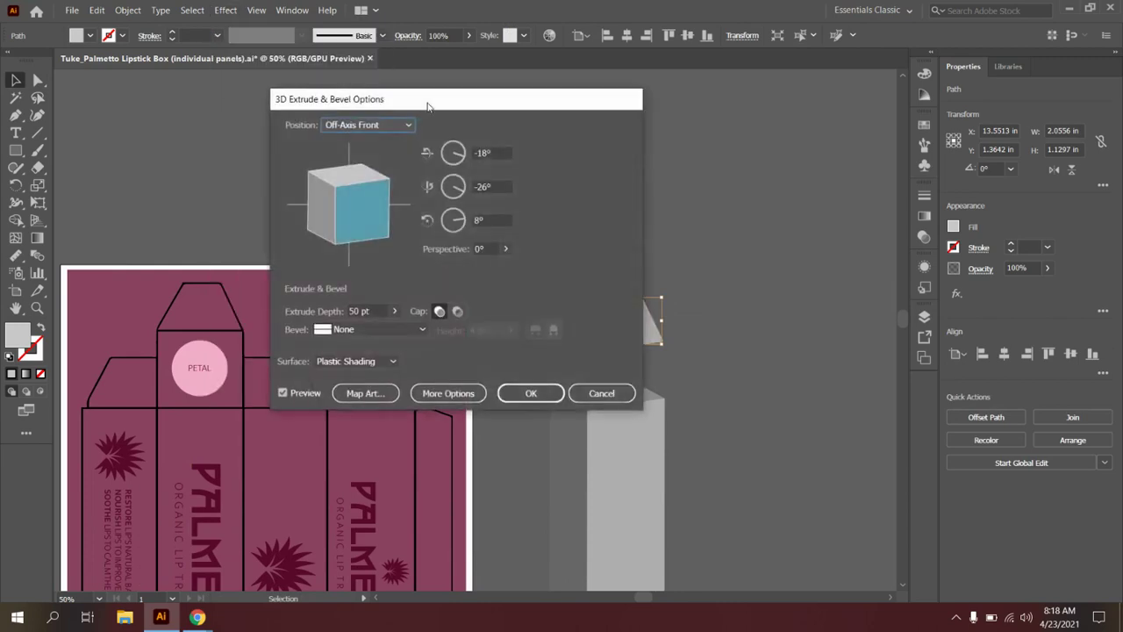
drag(527, 107, 401, 96)
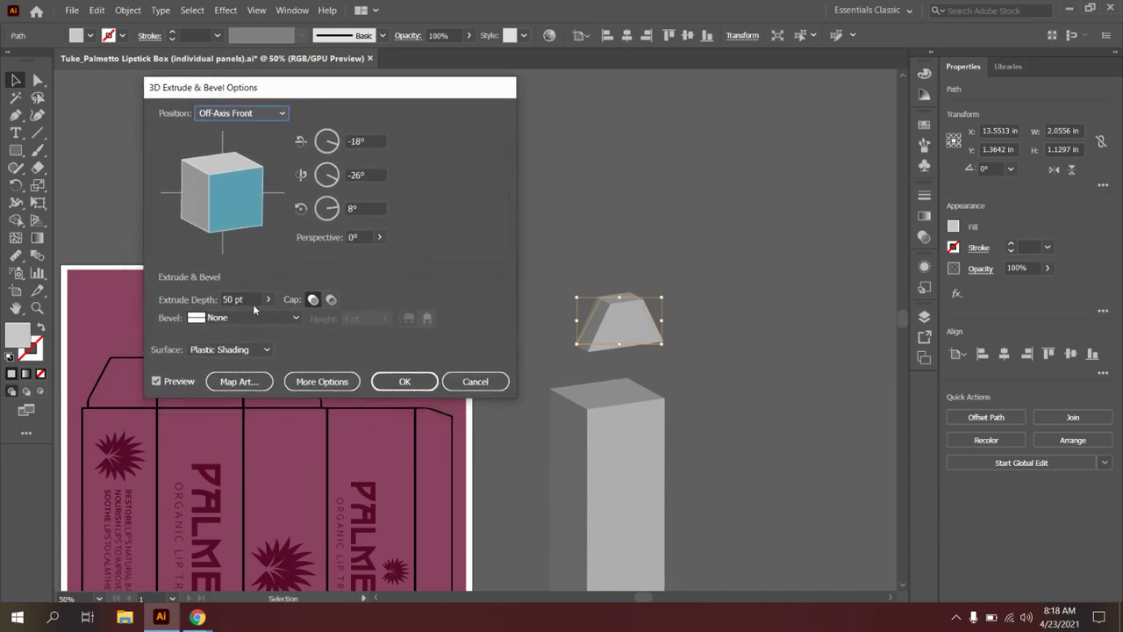
click(247, 299)
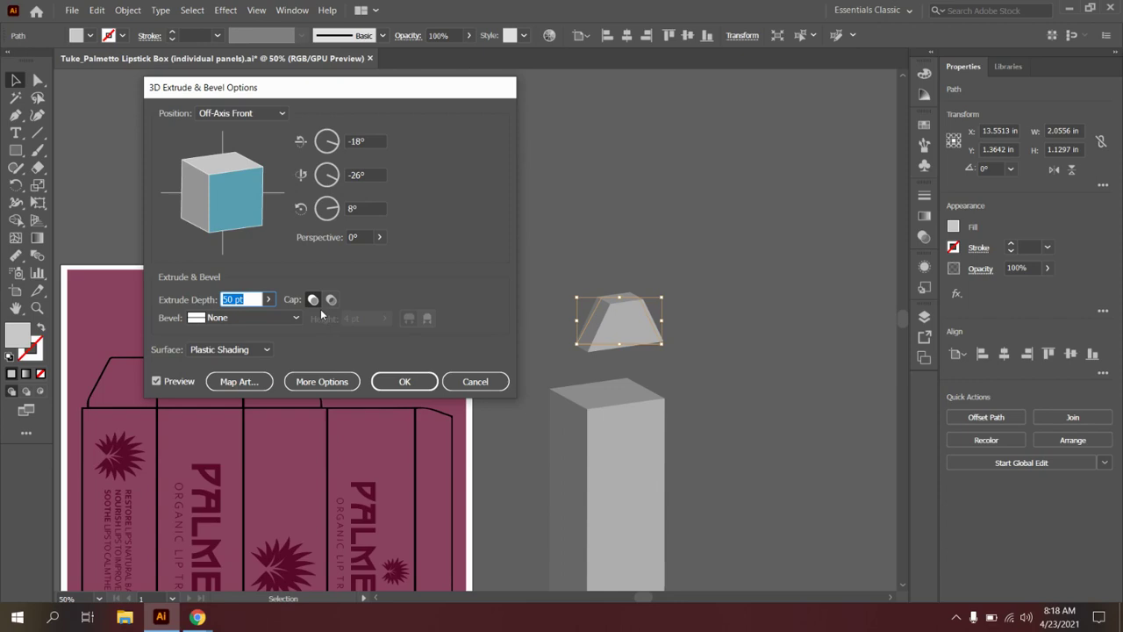
key(BackSpace)
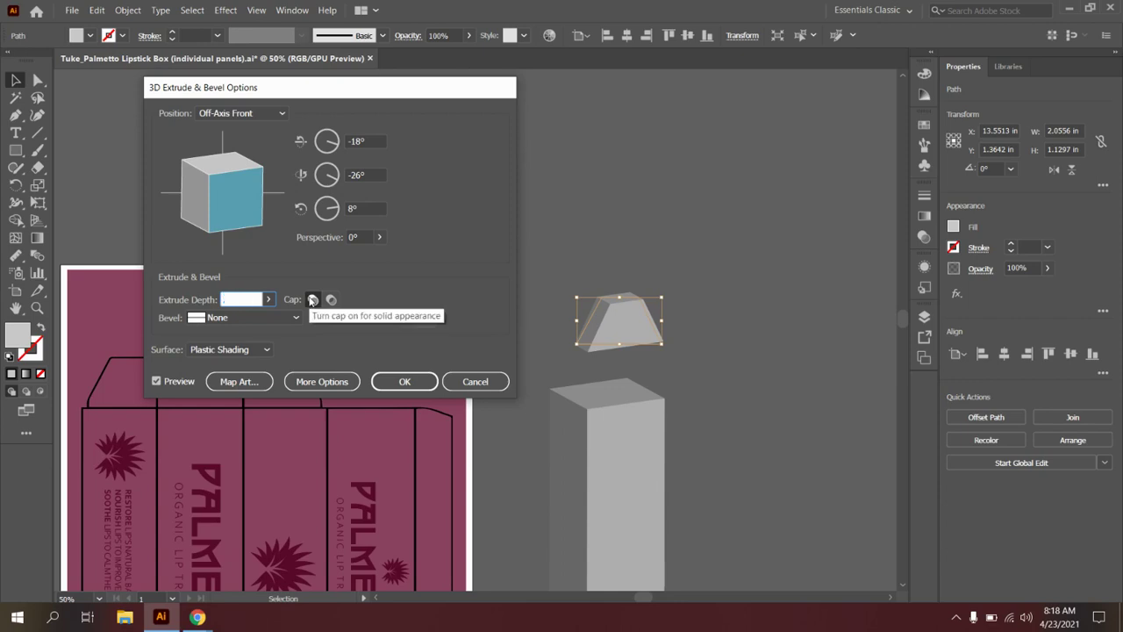
text(.01in)
key(Tab)
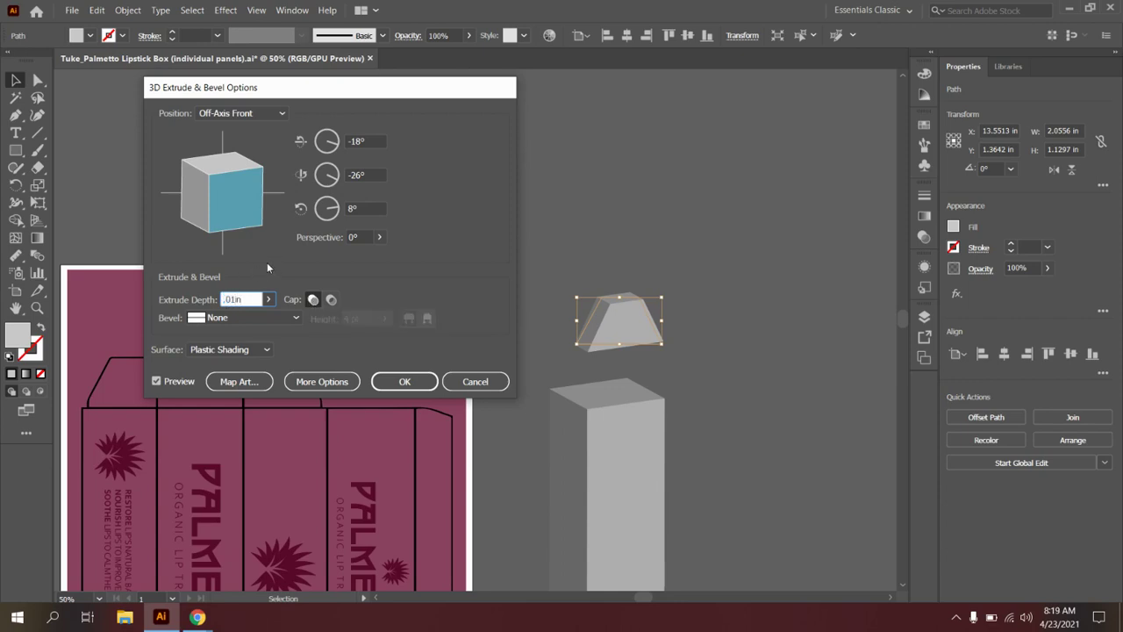
click(156, 380)
click(157, 380)
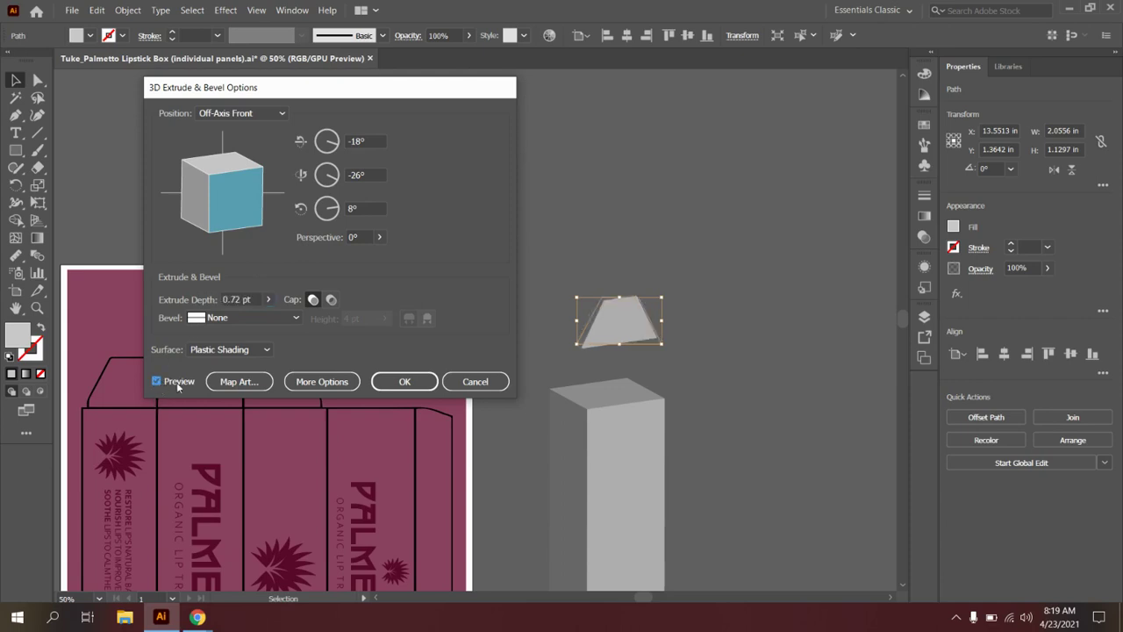
Correct the flap's extrude depth to 7.2 pt (0.1 in) and apply the effect
click(250, 298)
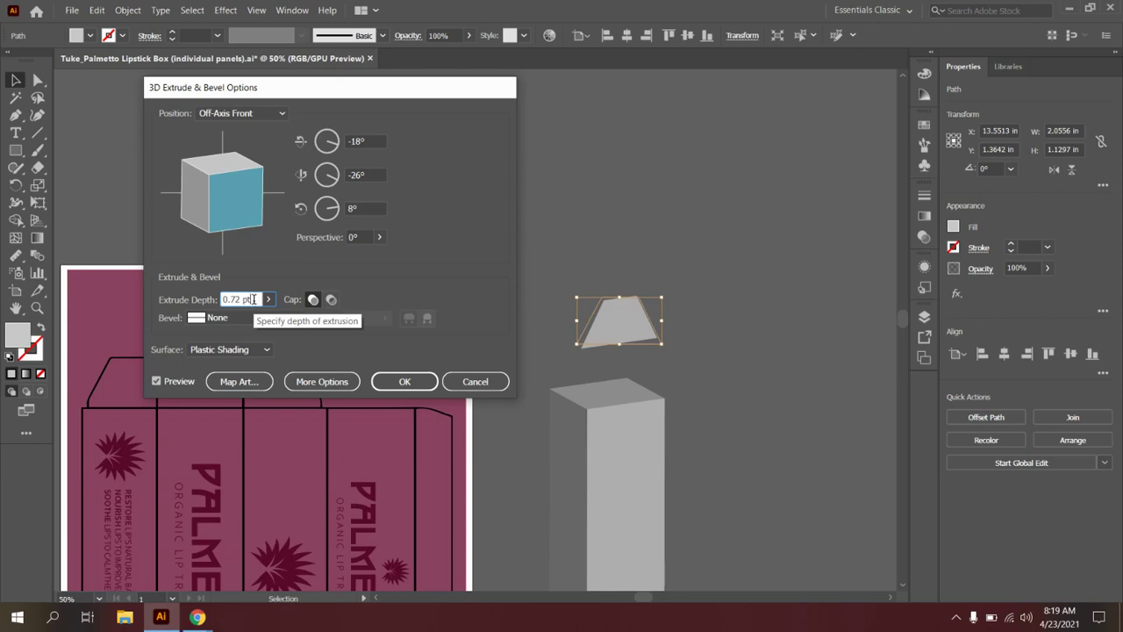
drag(253, 299, 223, 299)
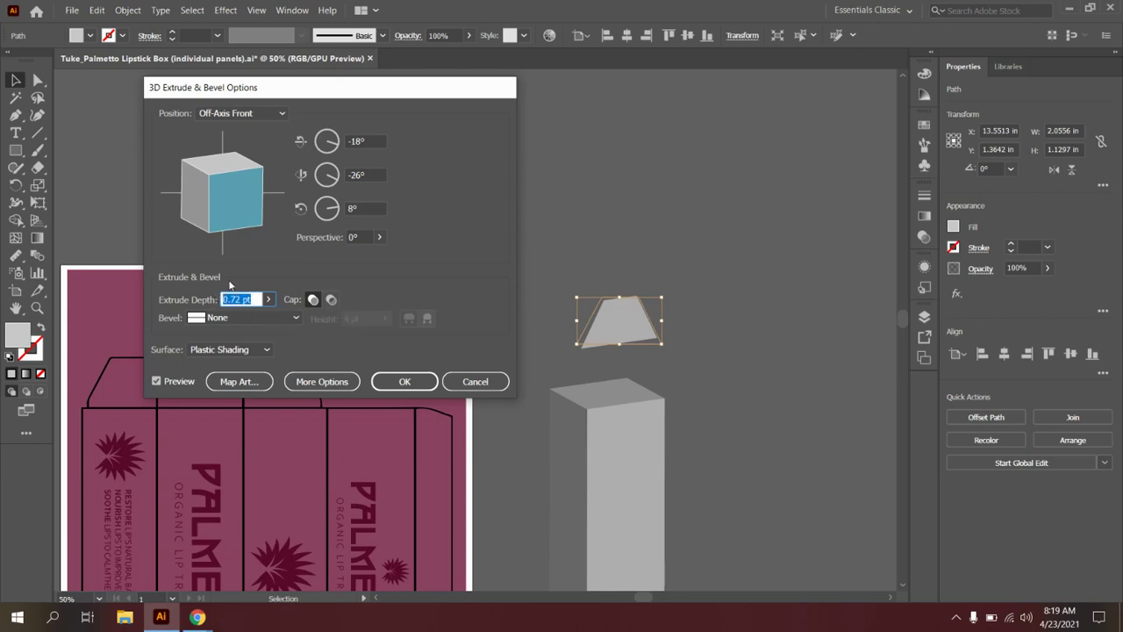
key(BackSpace)
click(158, 384)
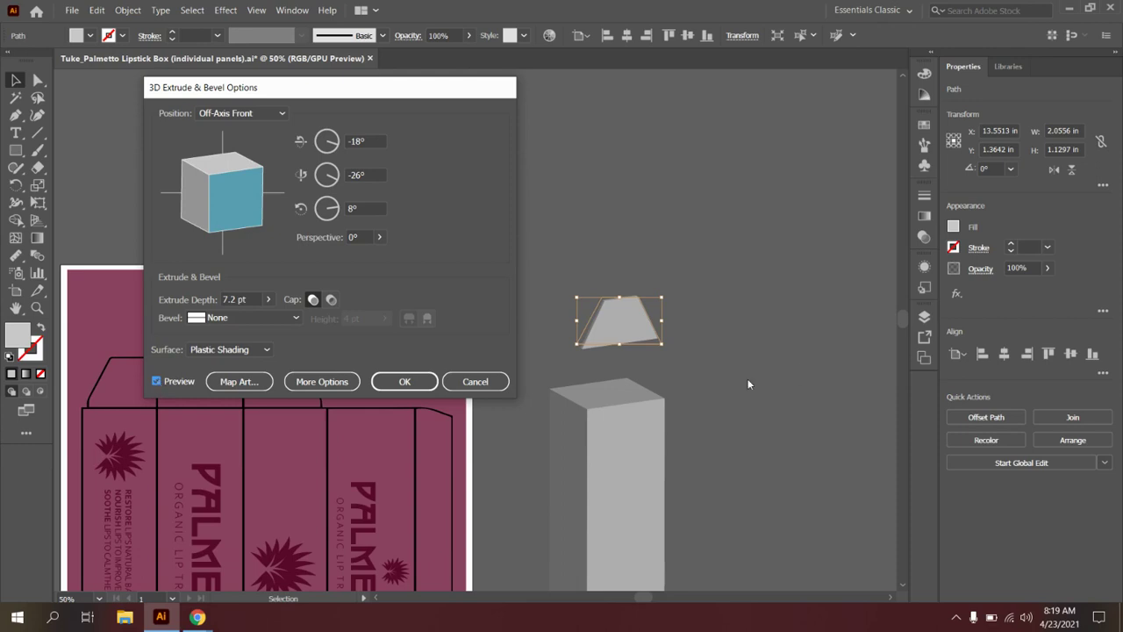
click(395, 383)
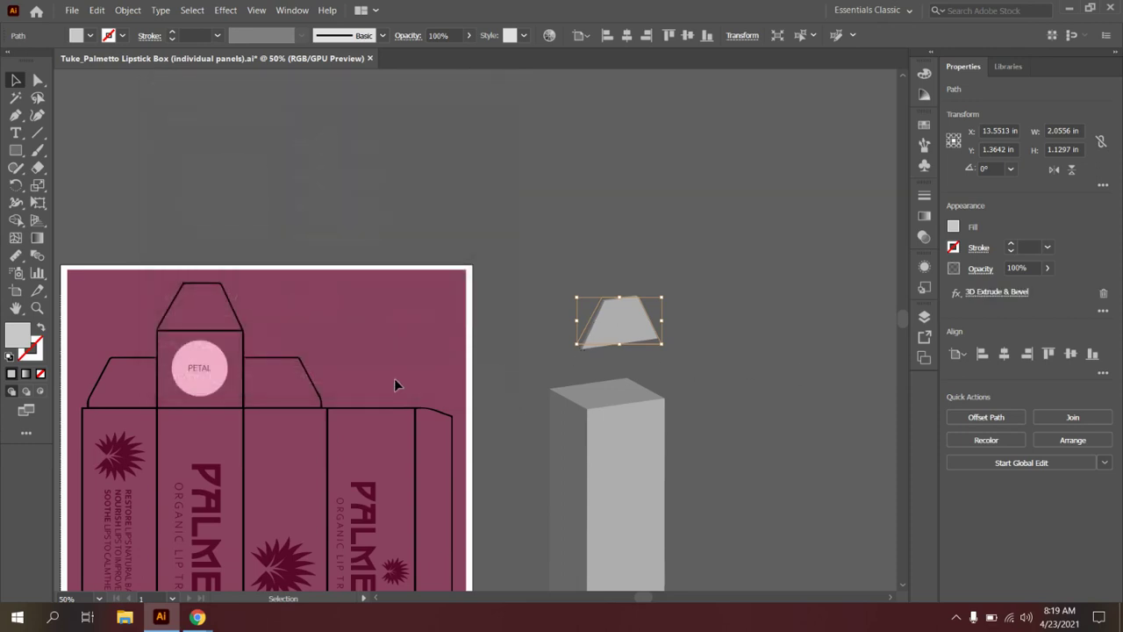
Draw a 2.0556 × 1.875 in rectangle over the PETAL top panel and move it beside the 3D box
click(798, 267)
mouse_move(617, 345)
mouse_down()
mouse_move(604, 348)
mouse_move(601, 330)
mouse_up()
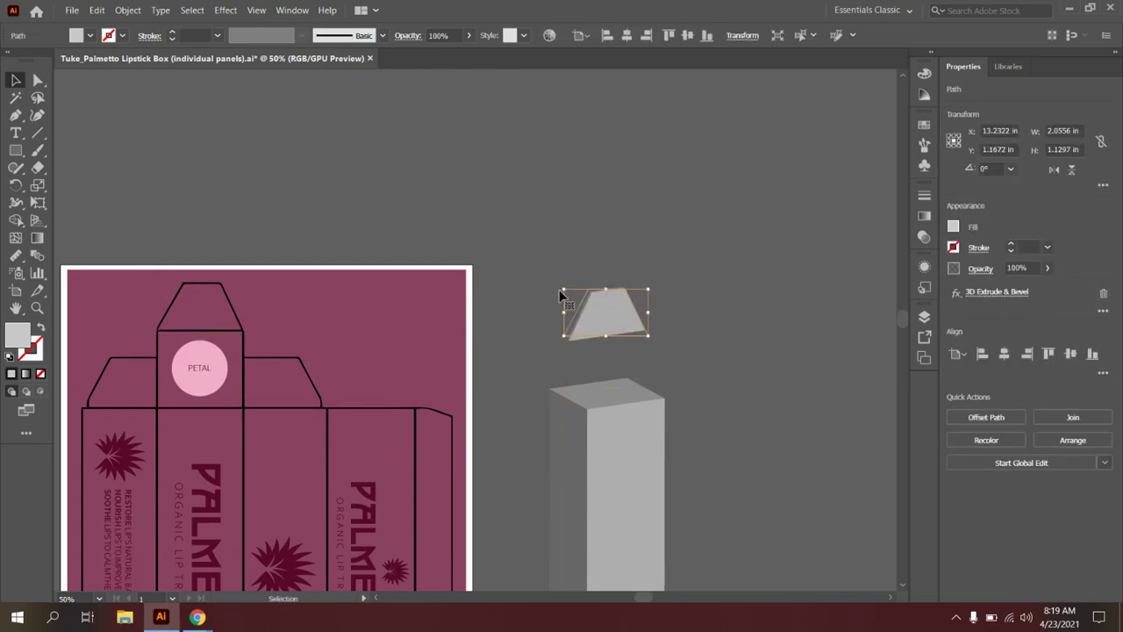
click(16, 150)
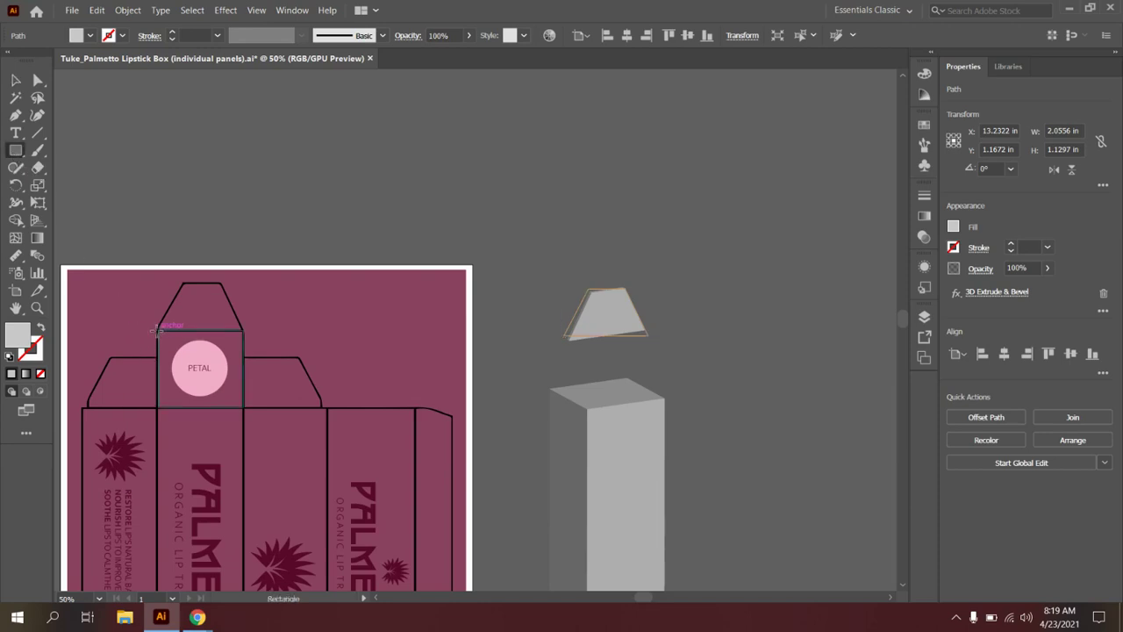
drag(156, 327, 243, 406)
click(16, 80)
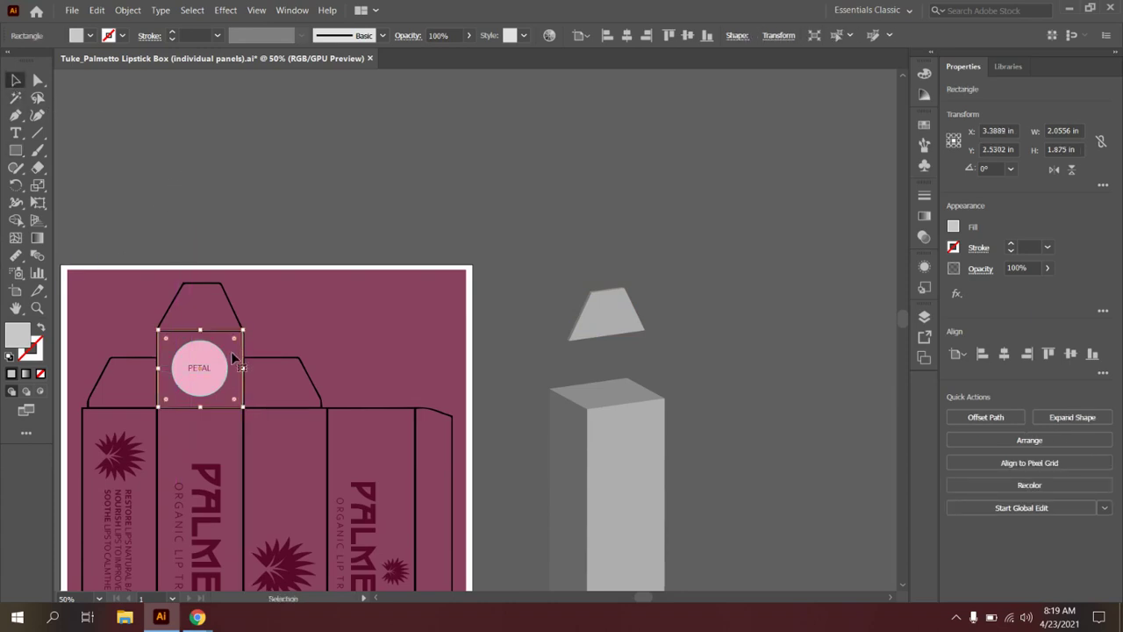
drag(234, 348, 756, 336)
Apply a 3D Extrude & Bevel to the rectangle with 0.1 in (7.2 pt) depth, then deselect
click(223, 10)
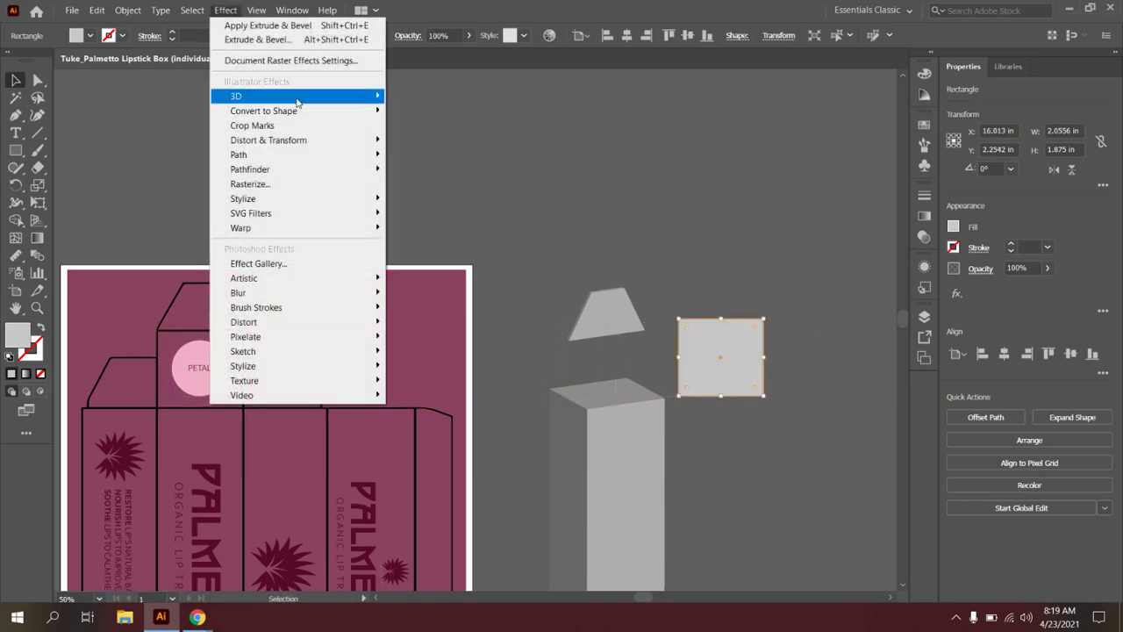
mouse_move(308, 101)
click(424, 99)
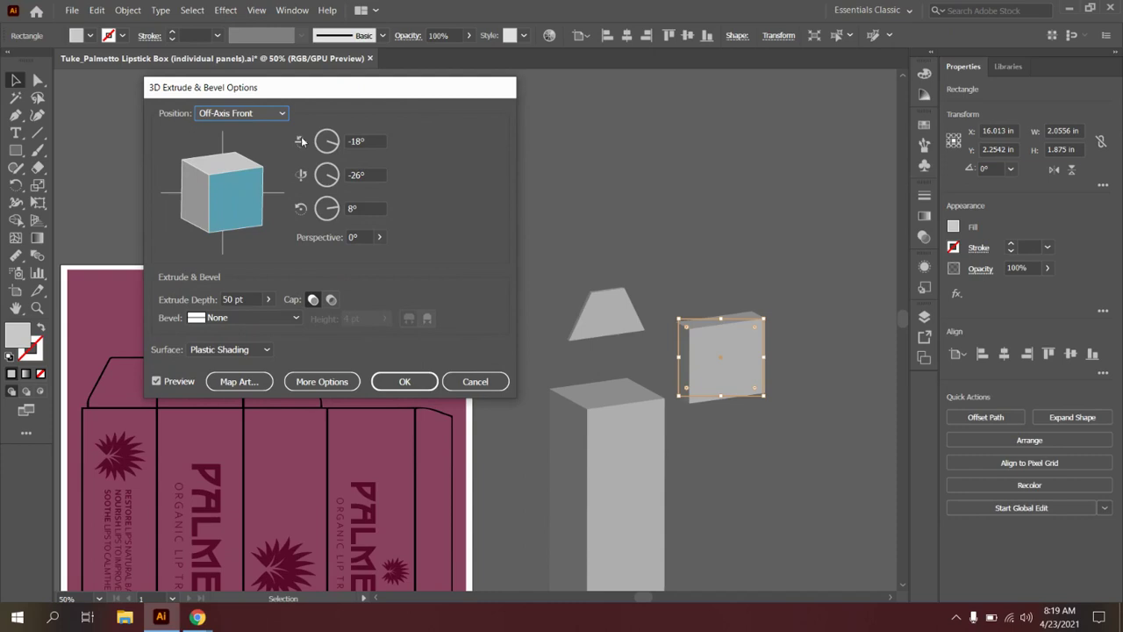
click(252, 298)
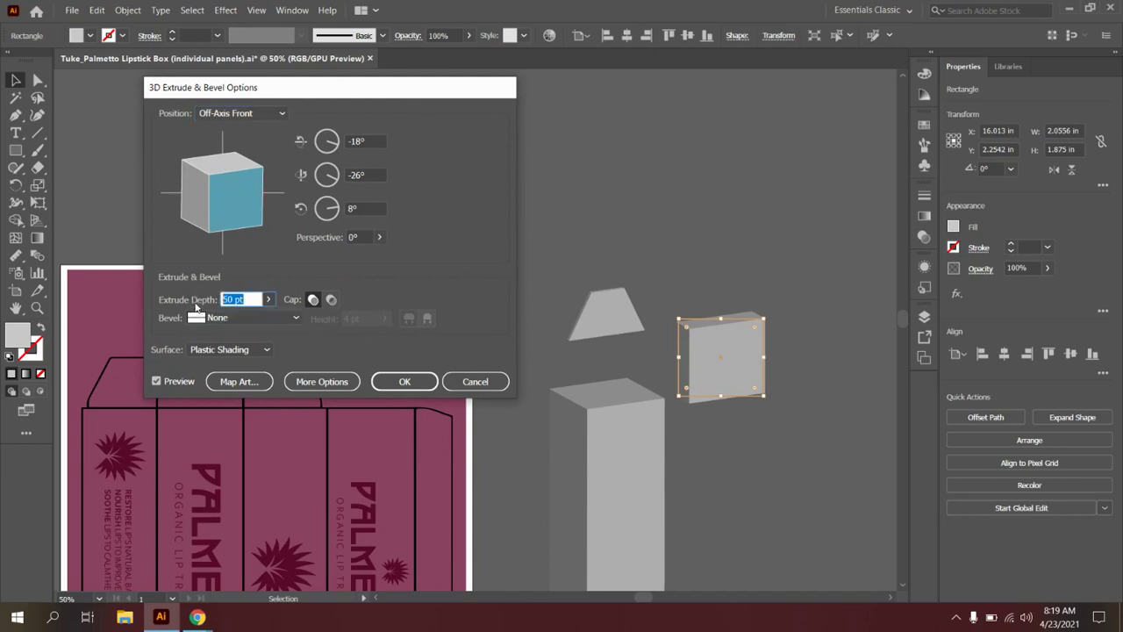
text(1in)
click(157, 382)
click(402, 383)
click(610, 357)
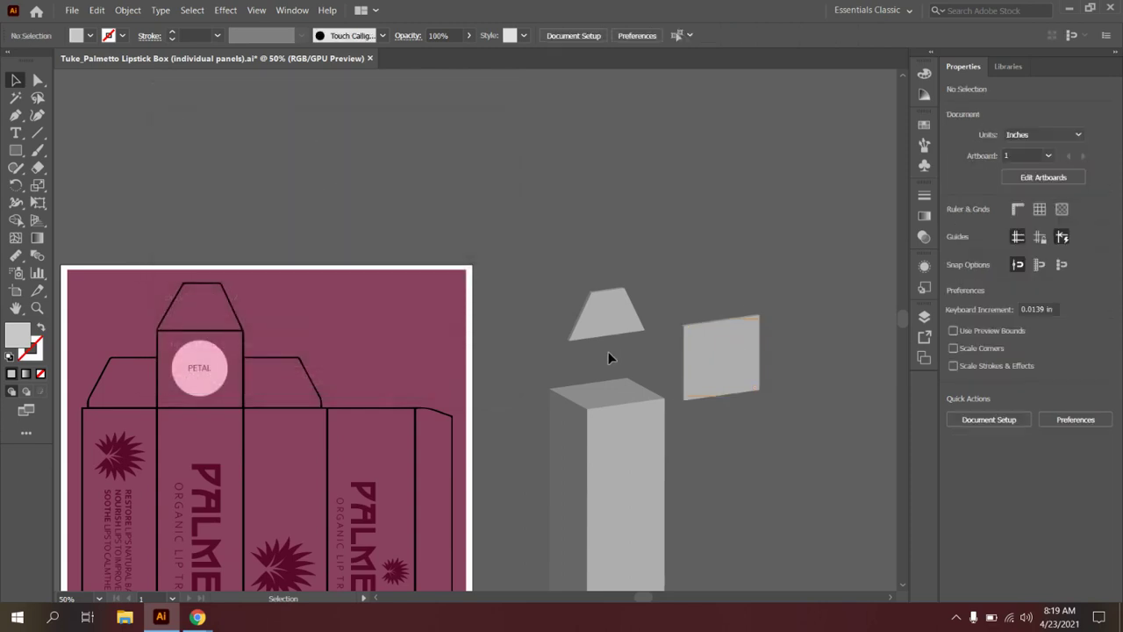
At 100% zoom, move the thin extruded panel onto the box's top edge and nudge it into place
key(ctrl+equal)
key(ctrl+equal)
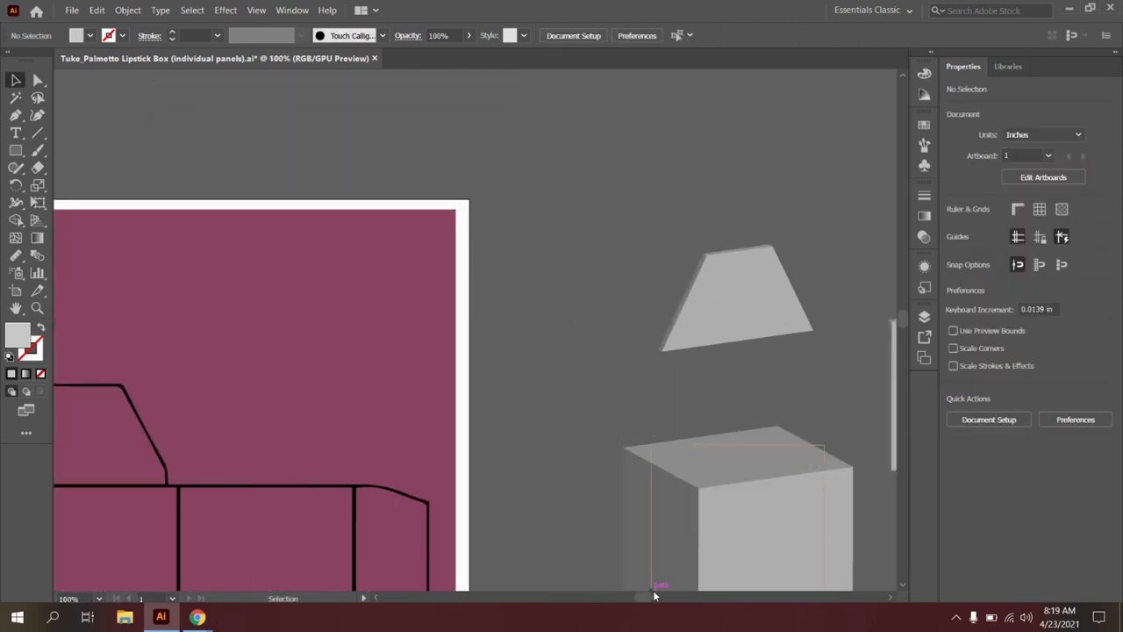
drag(639, 596, 649, 596)
click(654, 381)
drag(653, 381, 472, 398)
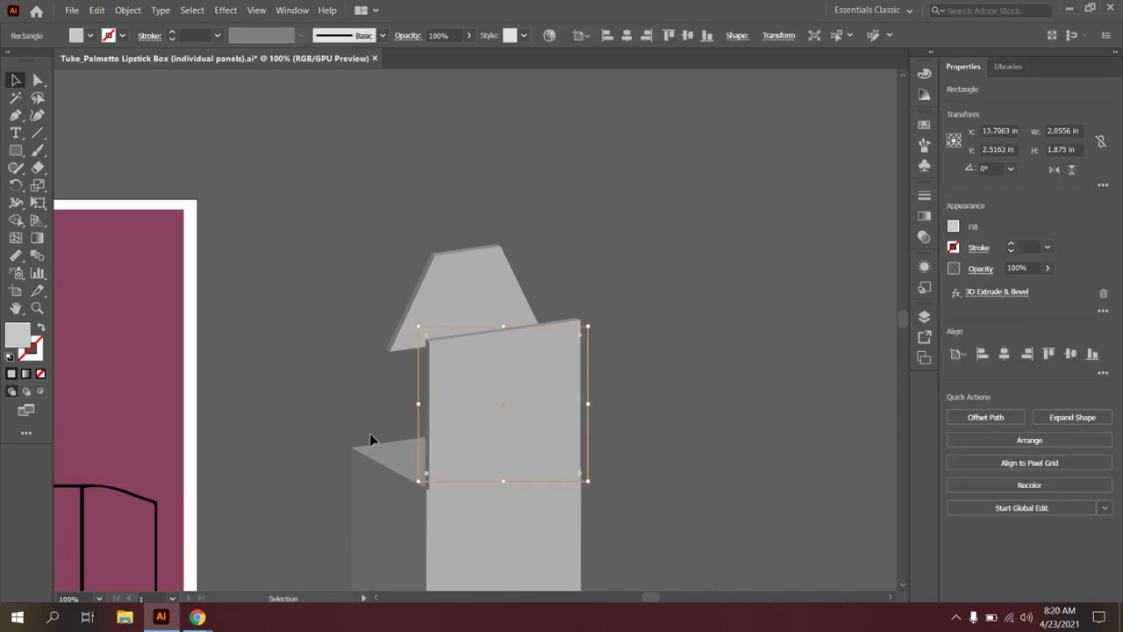
key(Left)
key(Left)
key(Left)
key(Up)
key(Up)
key(Up)
key(Up)
key(Up)
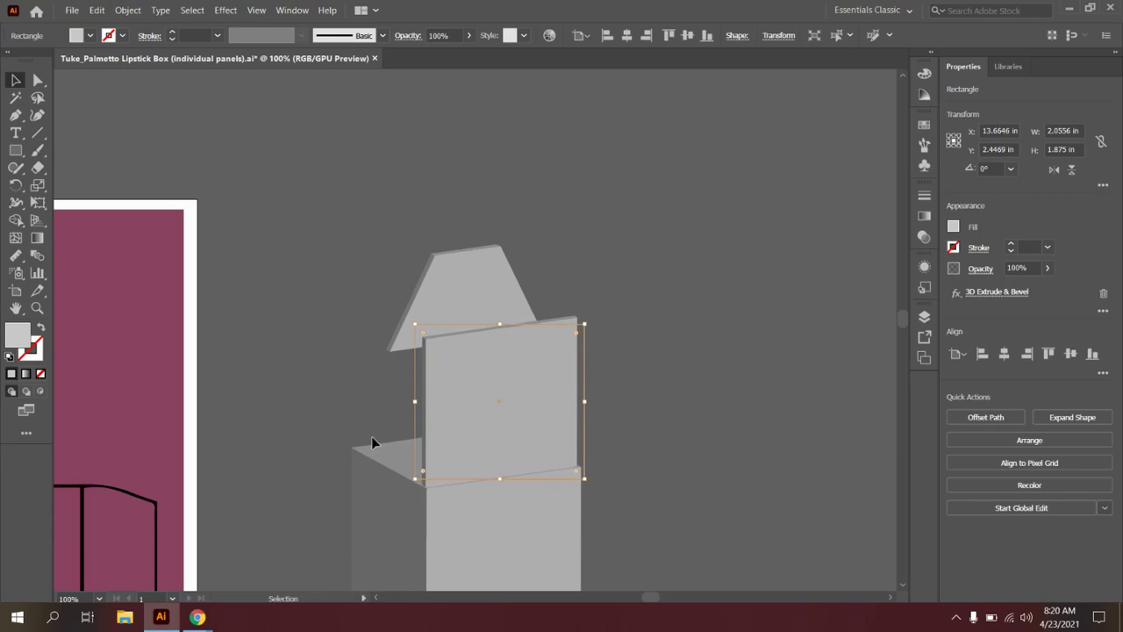
key(Right)
key(Right)
key(Right)
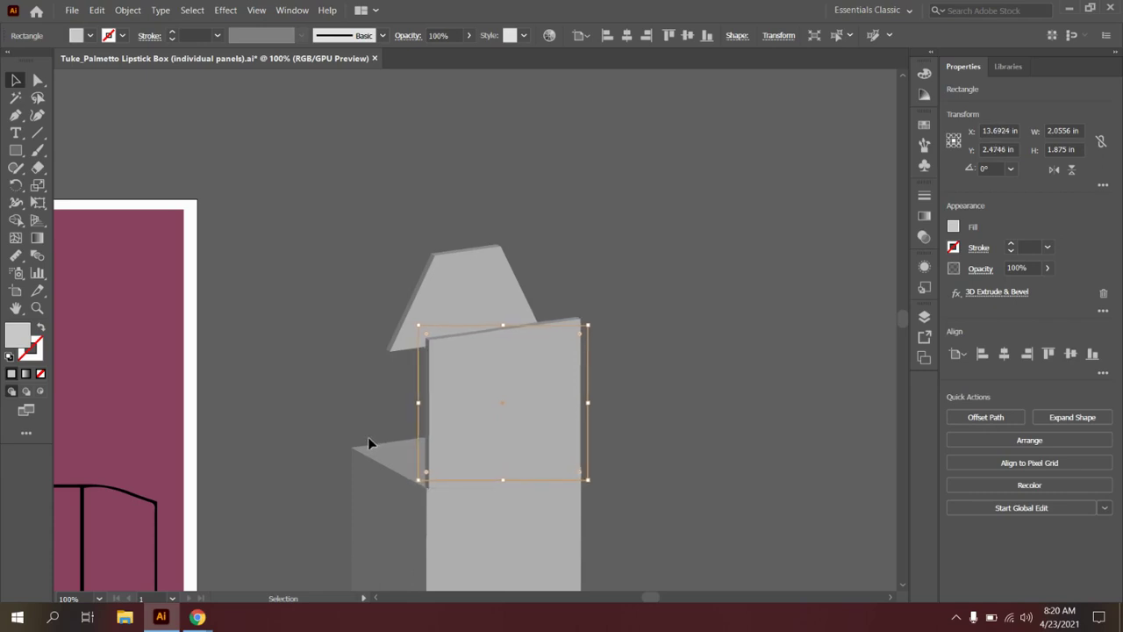
key(Down)
key(Up)
key(Left)
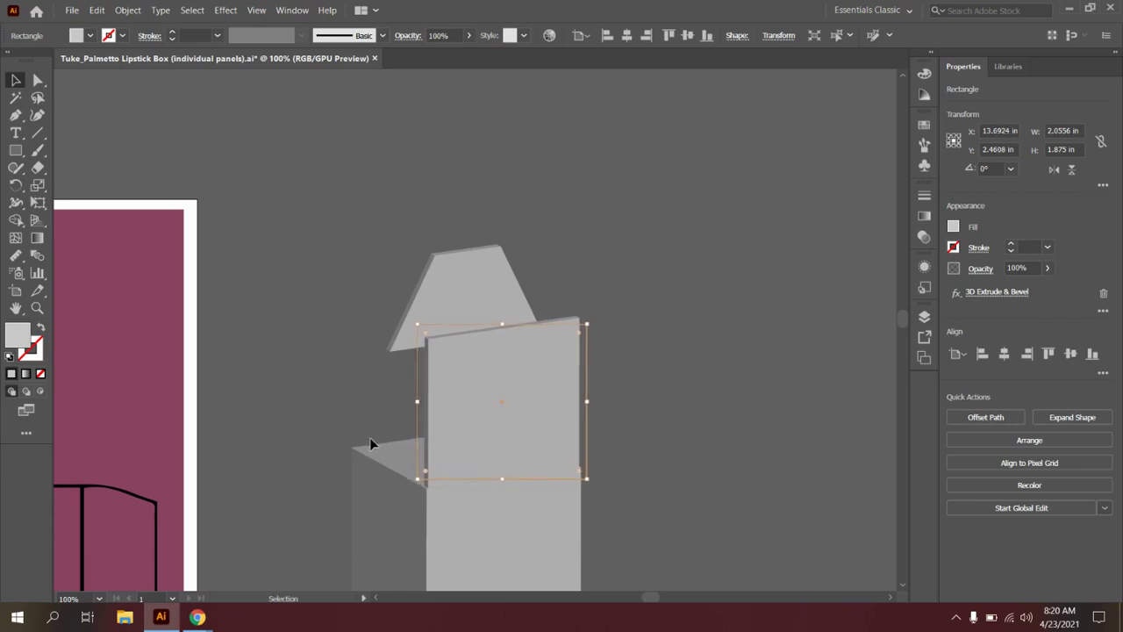
click(729, 376)
Nudge the trapezoid flap with the arrow keys until it rests on top of the panel
click(422, 292)
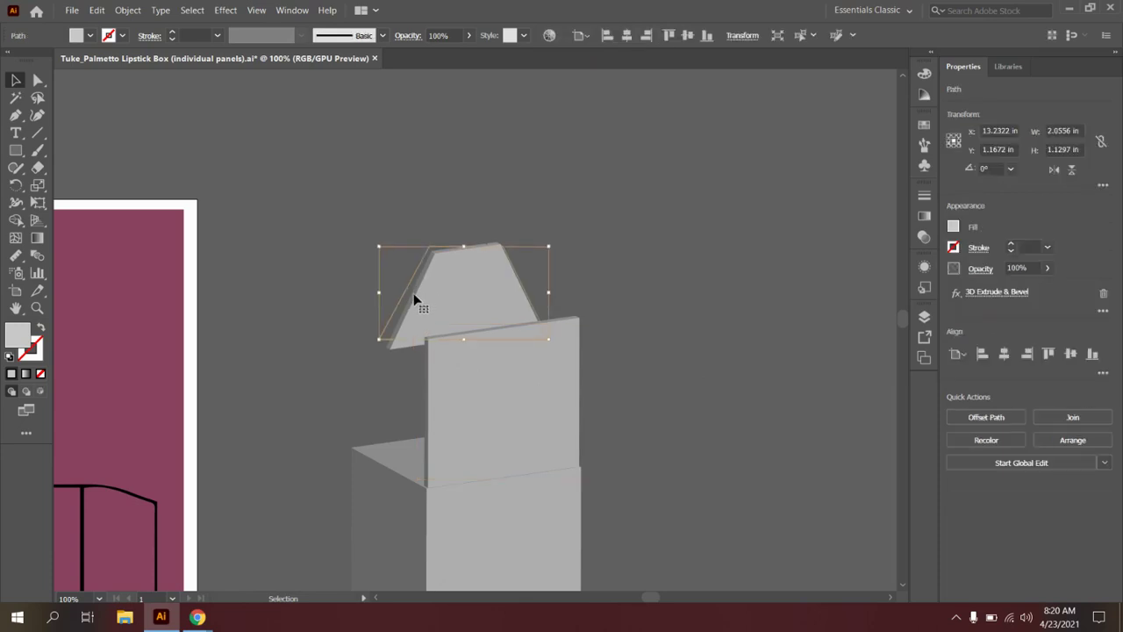
key(Up)
key(Up)
key(Up)
key(Up)
key(Up)
key(Up)
key(Up)
key(Up)
key(Up)
key(Up)
key(Up)
key(Up)
key(Up)
key(Up)
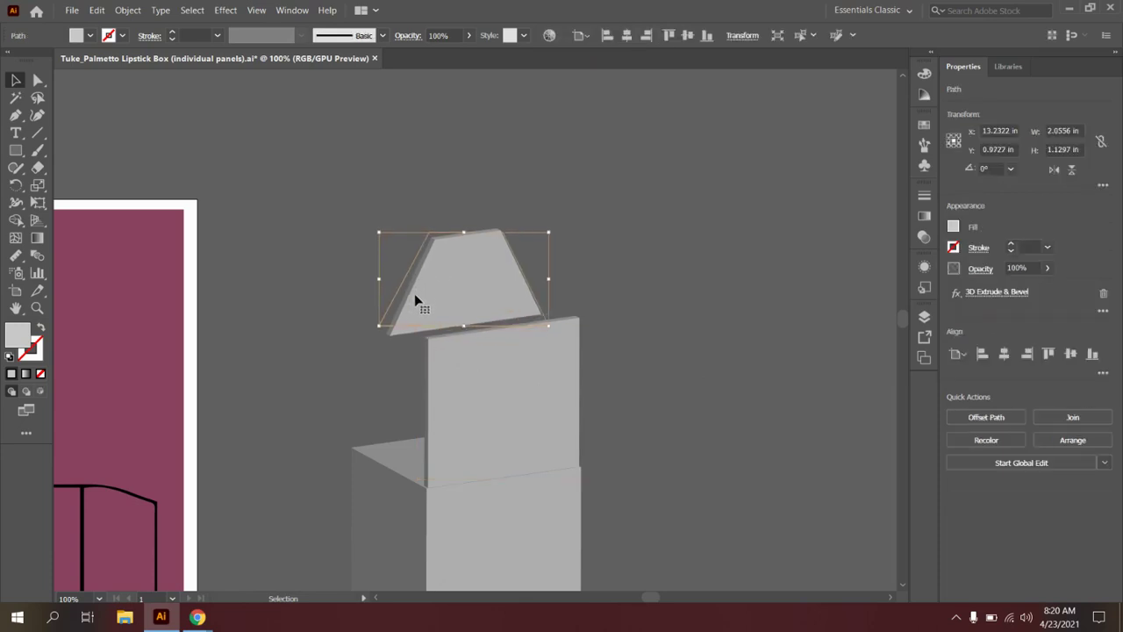
key(Right)
key(Right)
key(Right)
key(Right)
key(Right)
key(Right)
key(Right)
key(Right)
key(Right)
key(Right)
key(Right)
key(Right)
key(Right)
key(Right)
key(Right)
key(Right)
key(Right)
key(Right)
key(Right)
key(Right)
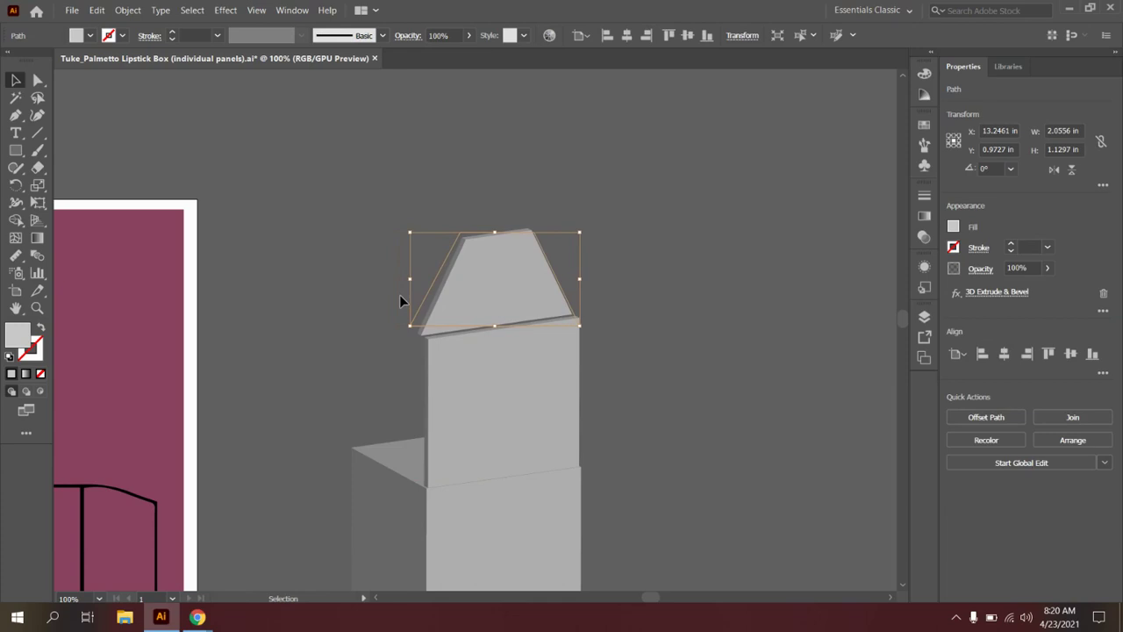
key(Right)
key(Right)
key(Right)
key(Right)
key(Right)
key(Right)
key(Right)
key(Right)
key(Right)
key(Right)
key(Right)
key(Right)
key(Right)
key(Right)
key(Right)
key(Right)
key(Right)
key(Right)
key(Right)
key(Right)
key(Down)
key(Down)
key(Down)
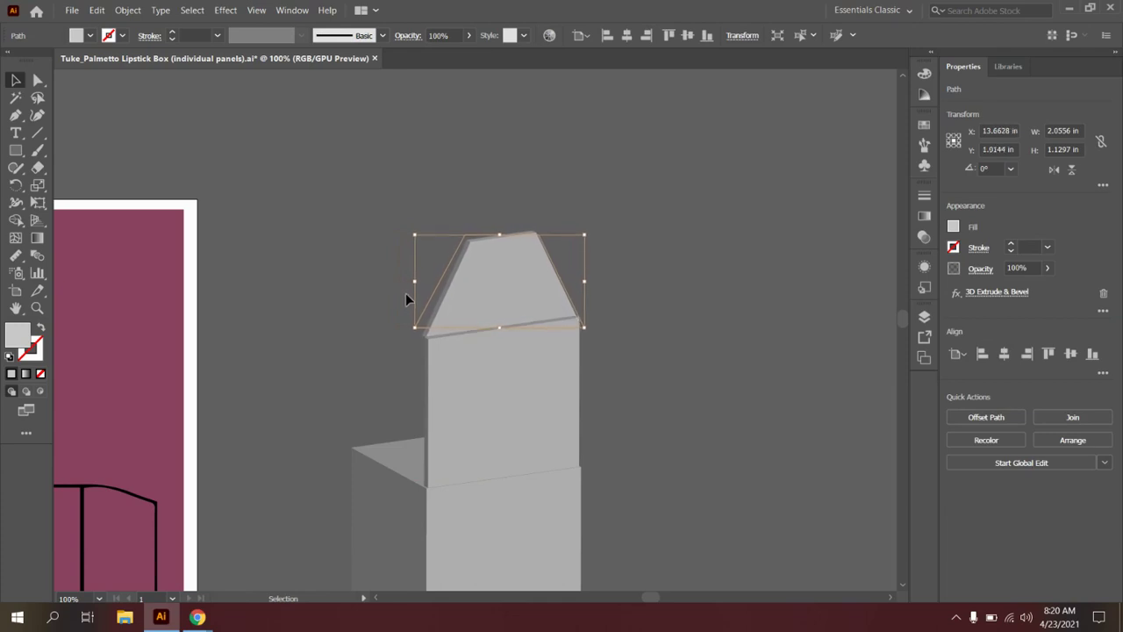
key(Down)
key(Left)
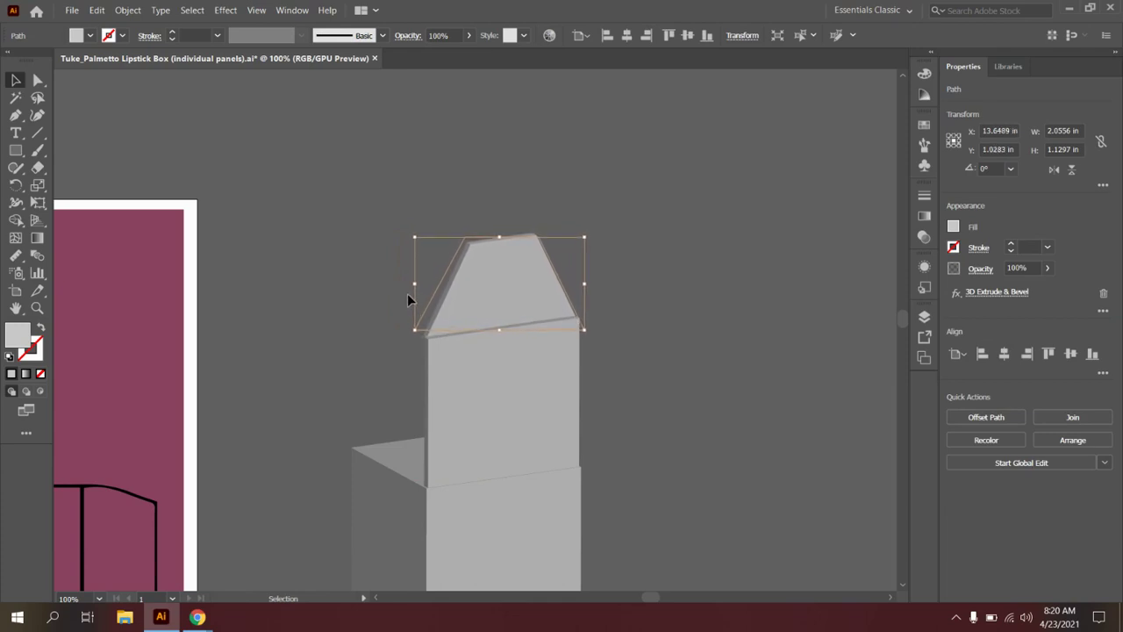
key(Right)
key(Down)
key(Down)
key(Right)
key(Down)
key(Right)
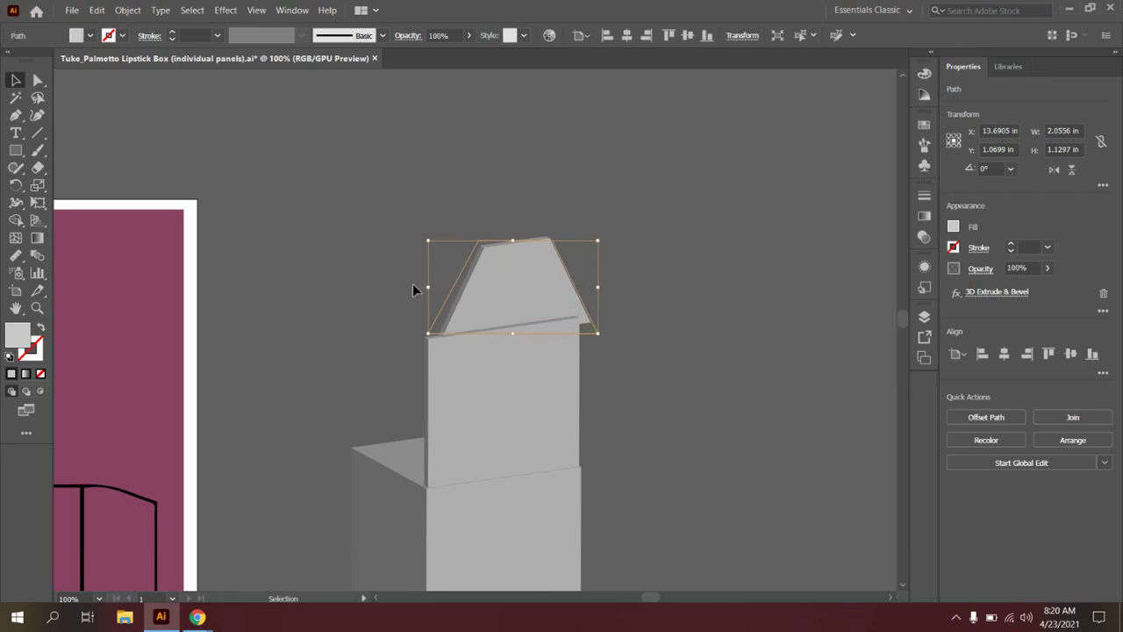
key(shift+Down)
key(shift+Right)
key(Right)
key(Right)
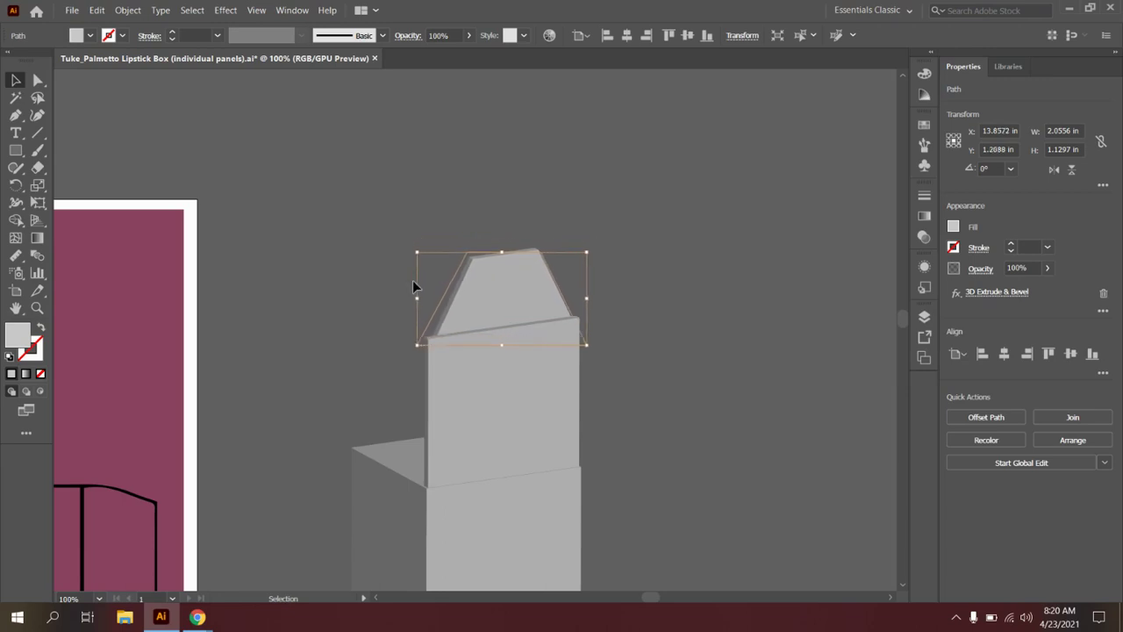
key(Up)
key(shift+Left)
key(Left)
key(Left)
key(Left)
key(Left)
key(Left)
key(Left)
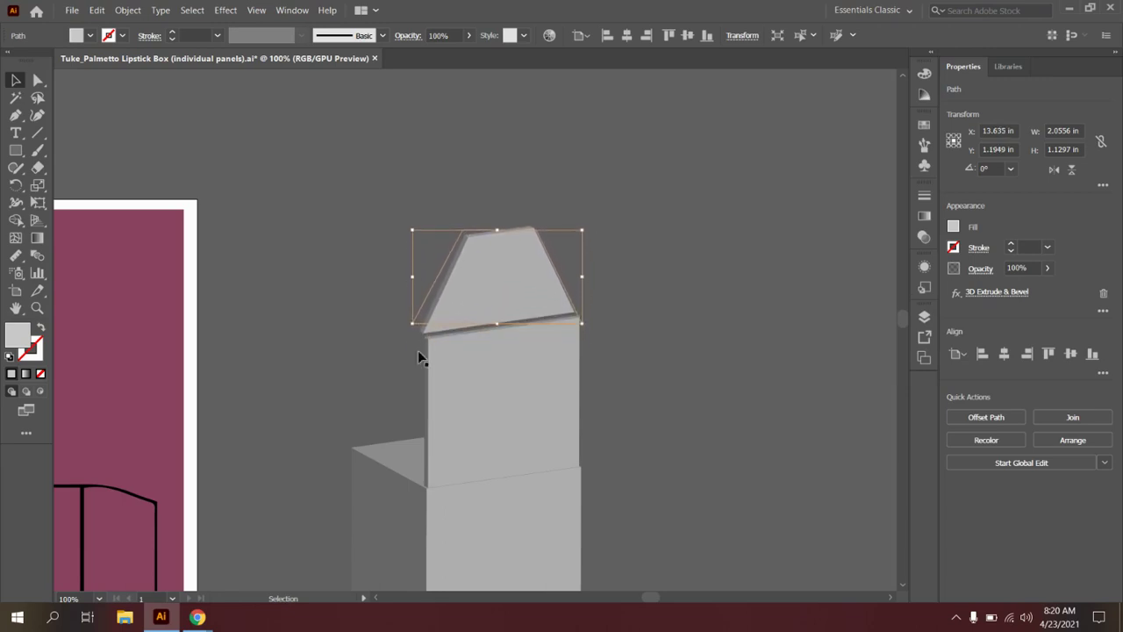
click(495, 376)
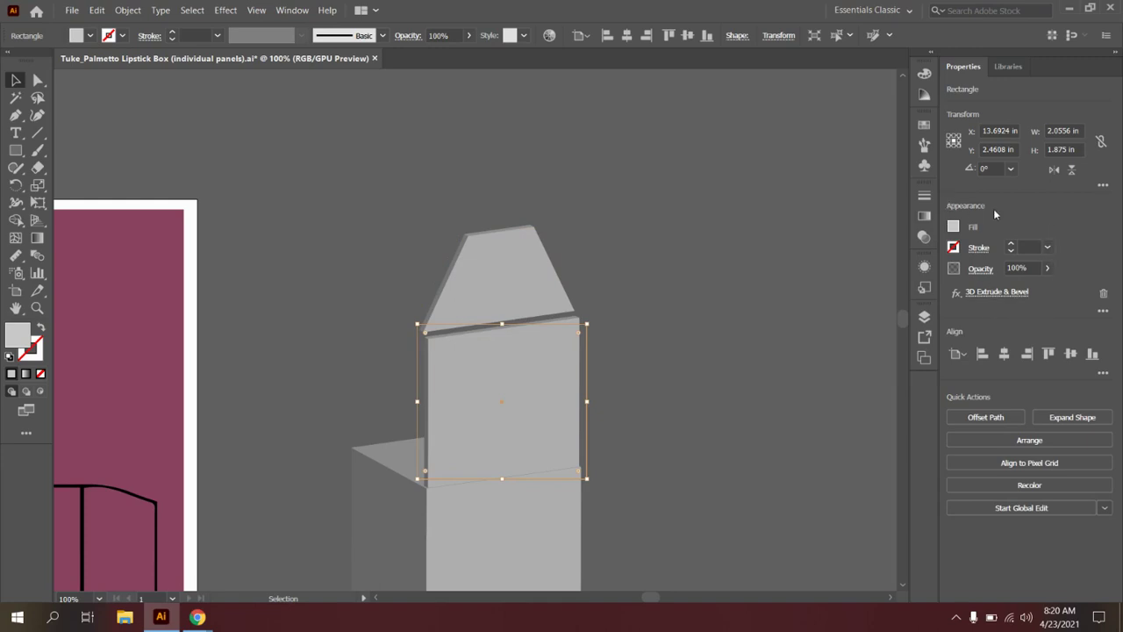
Show the Appearance panel and reopen the slab's 3D Extrude & Bevel options
click(288, 10)
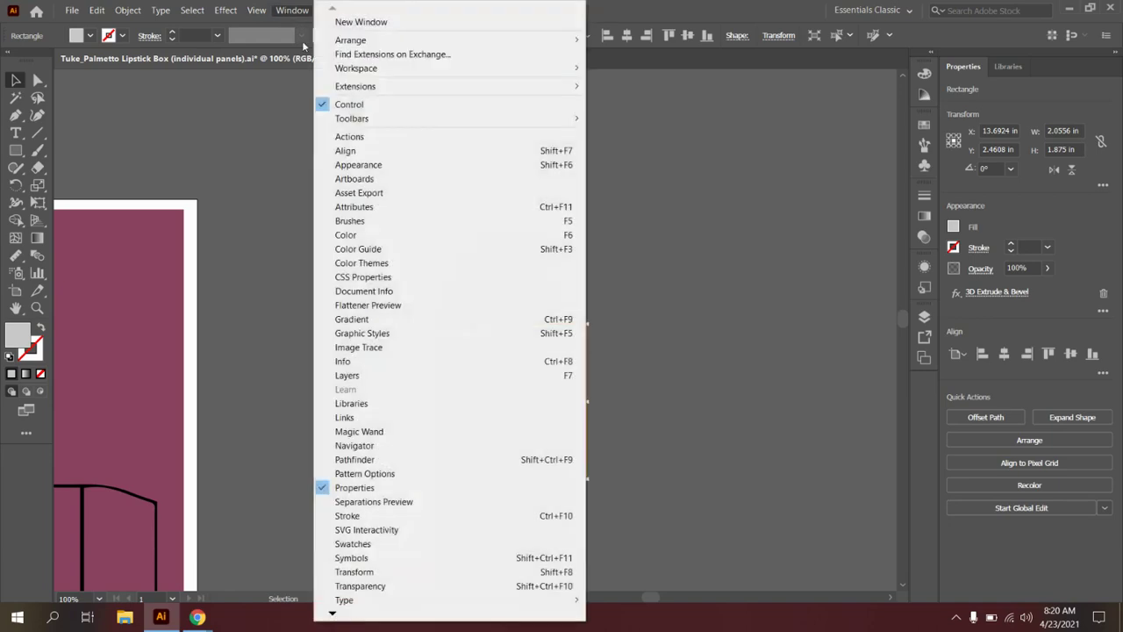
click(355, 166)
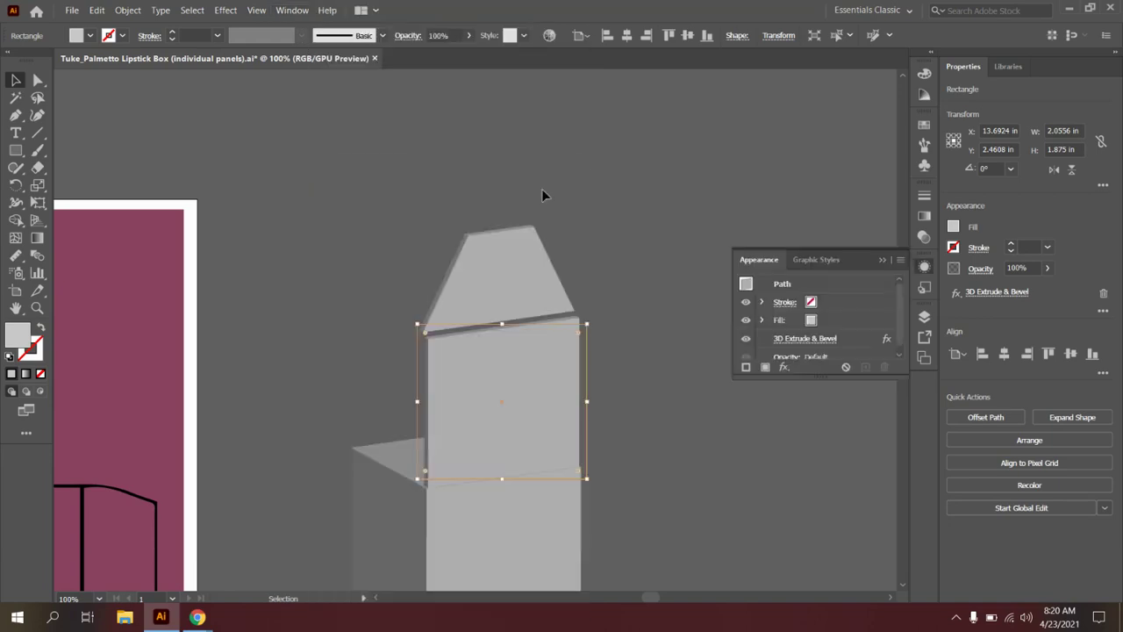
click(802, 339)
drag(390, 95, 848, 70)
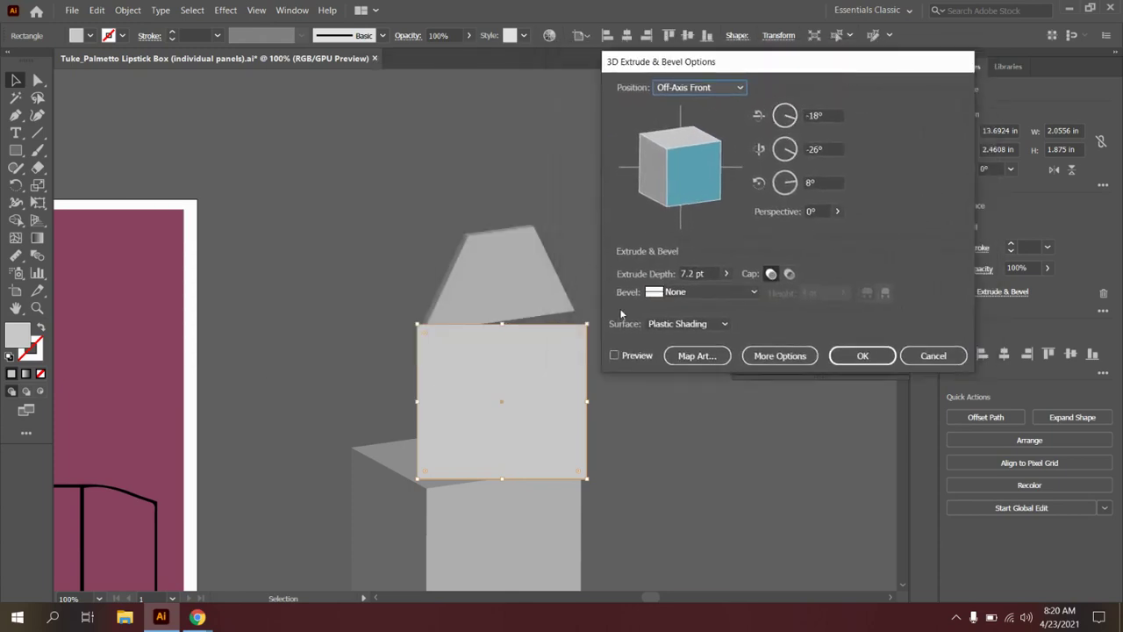
Change the slab's first rotation angle to 5° and extrude depth to 2, and confirm
click(821, 116)
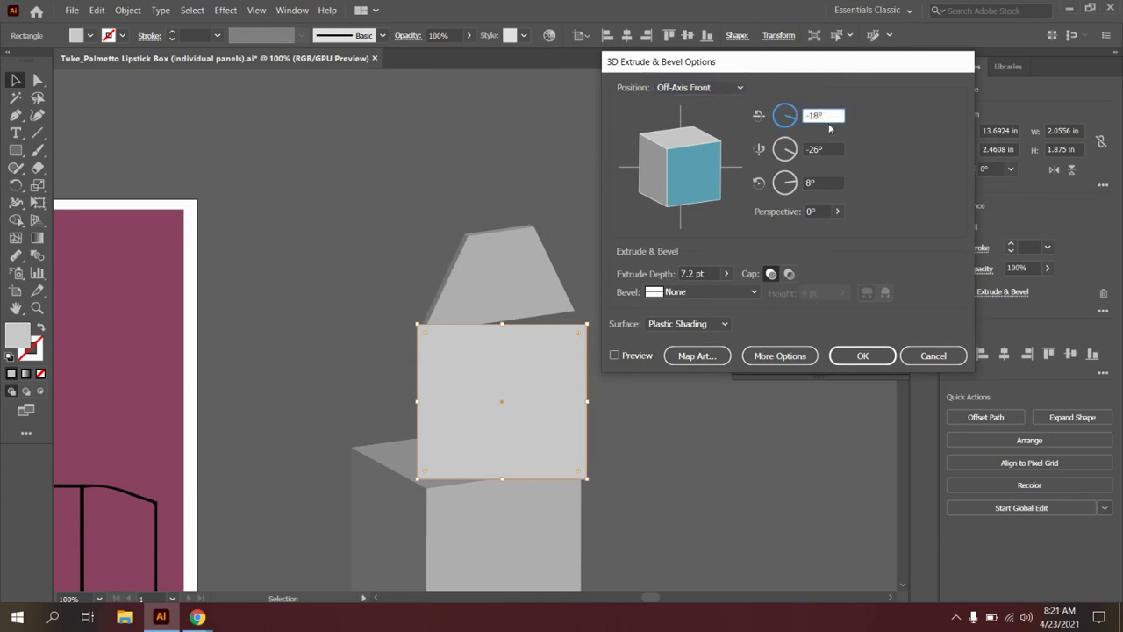
key(Up)
key(Up)
key(Up)
key(Up)
click(615, 356)
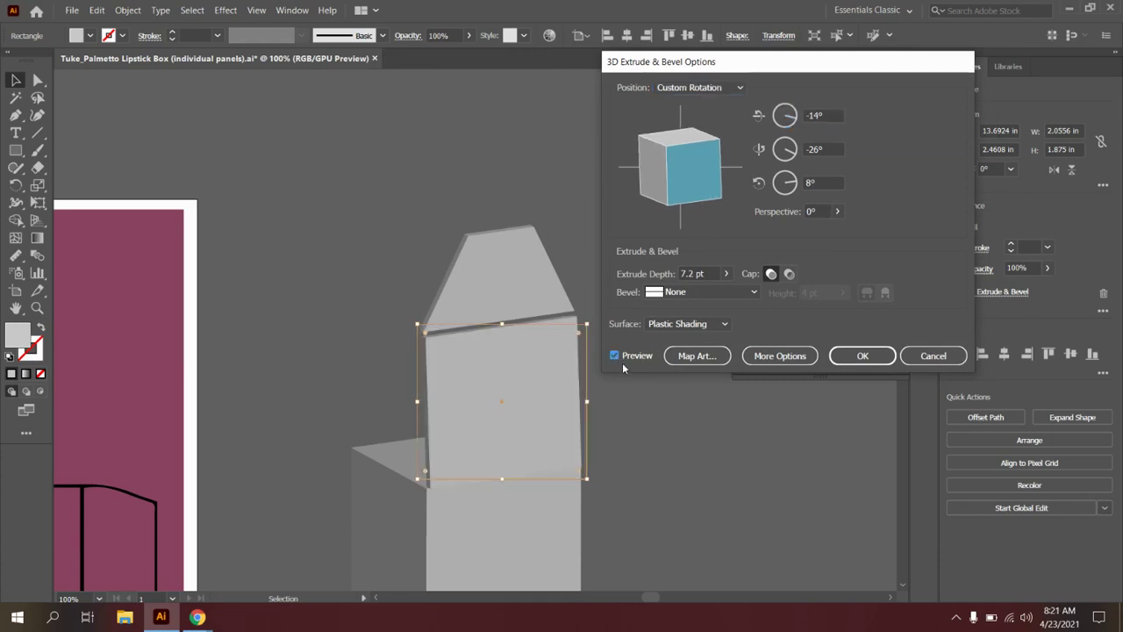
click(826, 115)
key(Up)
key(Up)
key(Up)
key(Up)
key(Up)
key(Up)
key(Up)
key(Up)
key(Up)
key(Up)
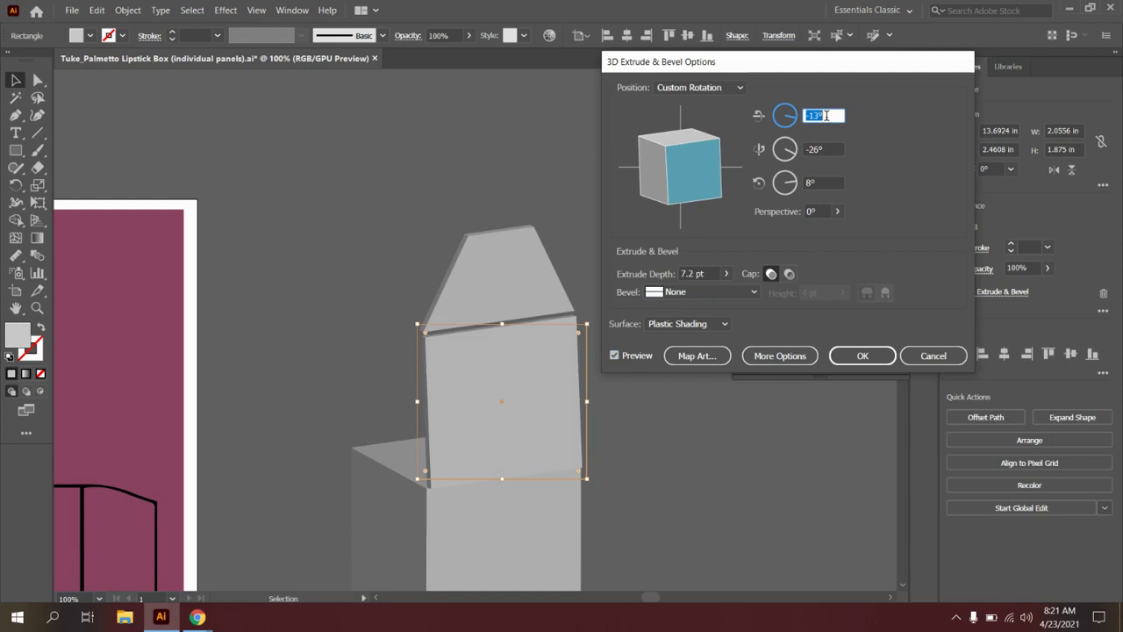
key(Up)
key(Up)
key(Up)
key(Up)
key(Up)
key(Up)
key(Up)
key(Up)
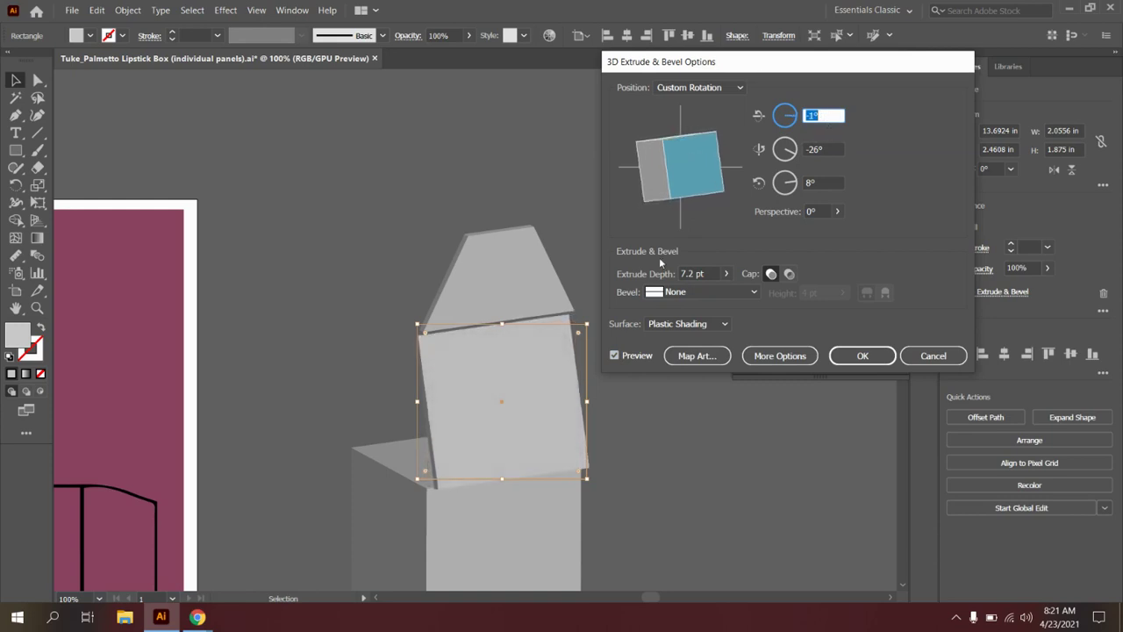
click(714, 275)
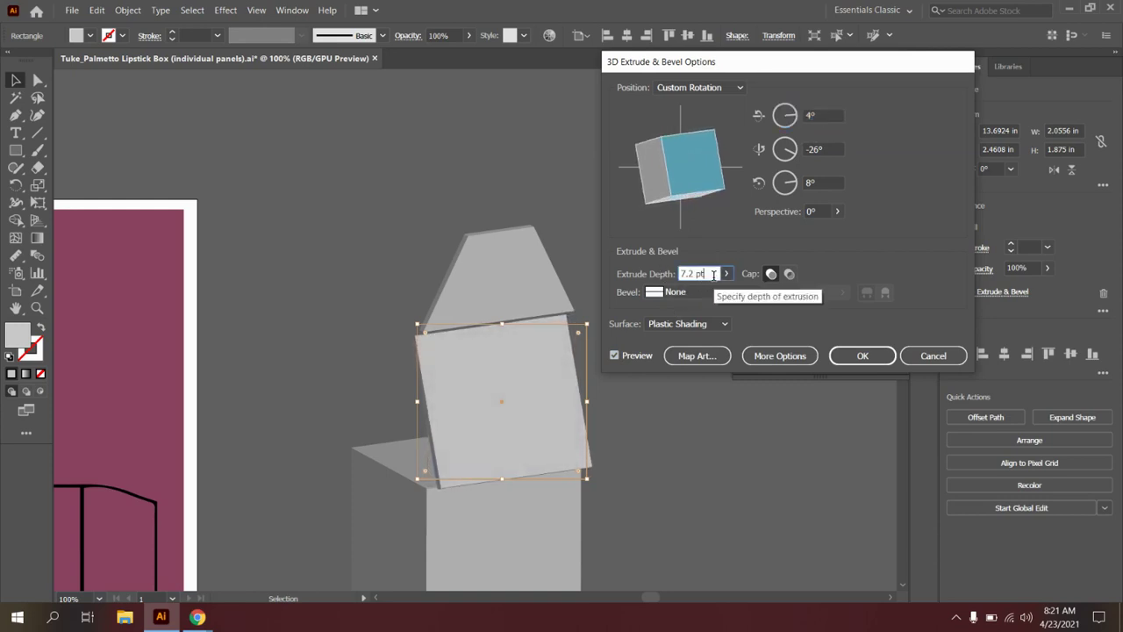
drag(714, 274, 658, 275)
text(2)
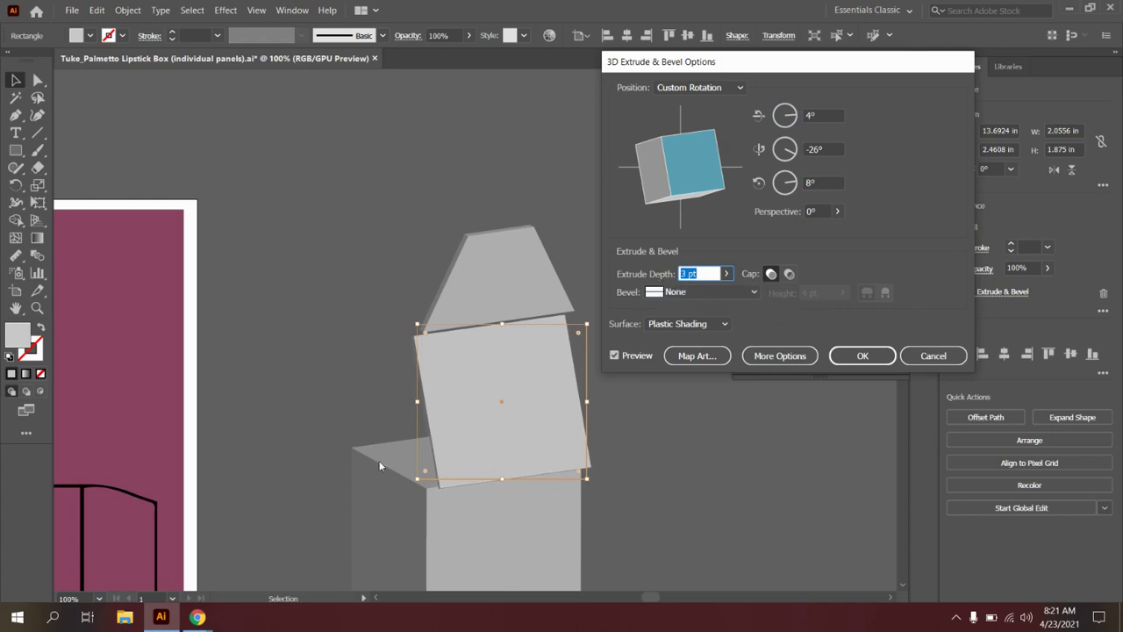
click(816, 115)
key(Up)
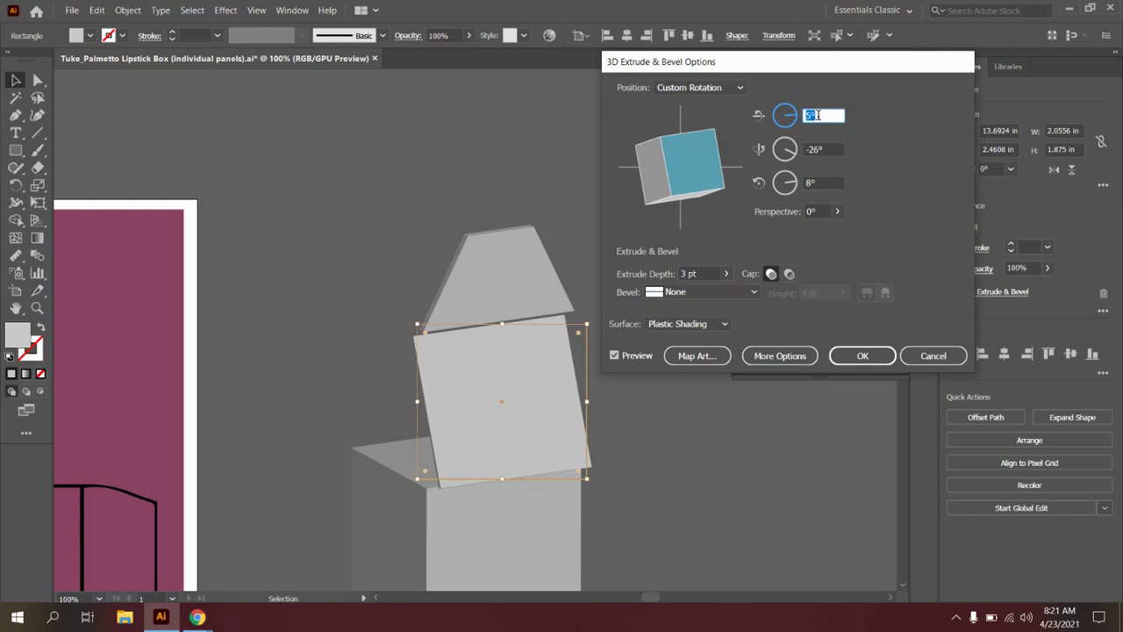
click(853, 357)
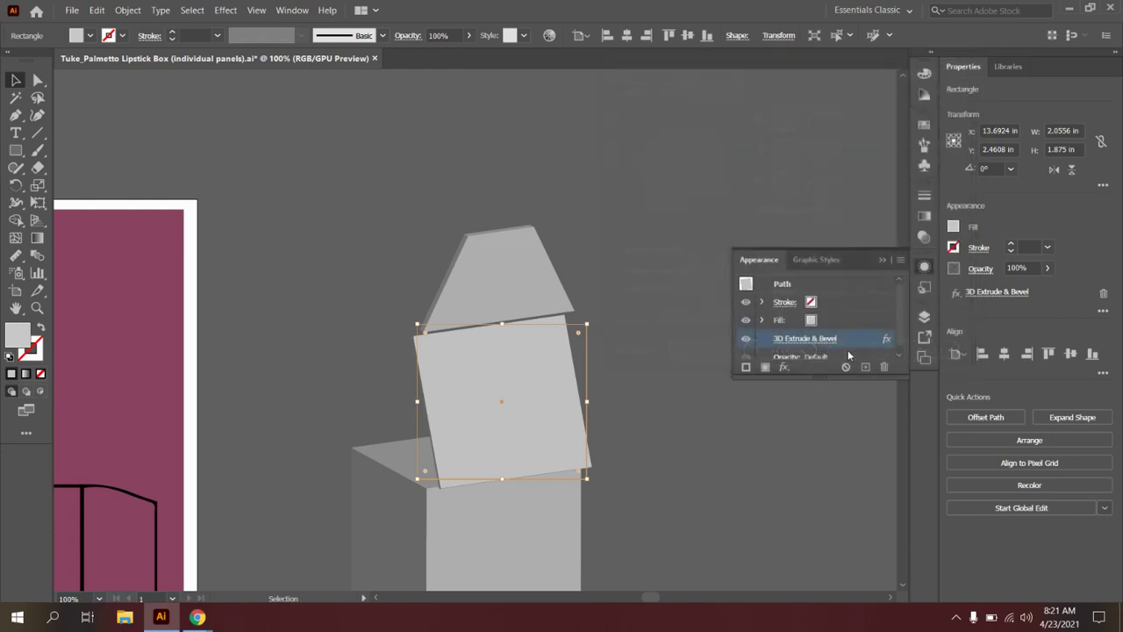
click(254, 228)
Nudge the square panel so it sits between the box body and the top flap
click(472, 377)
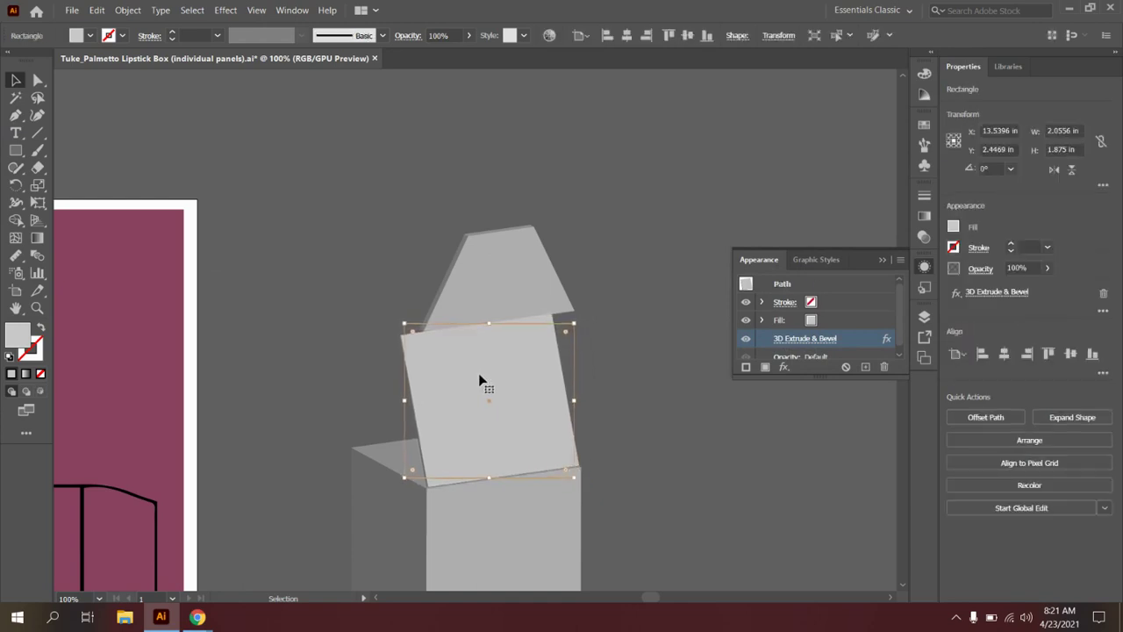
key(Up)
key(Right)
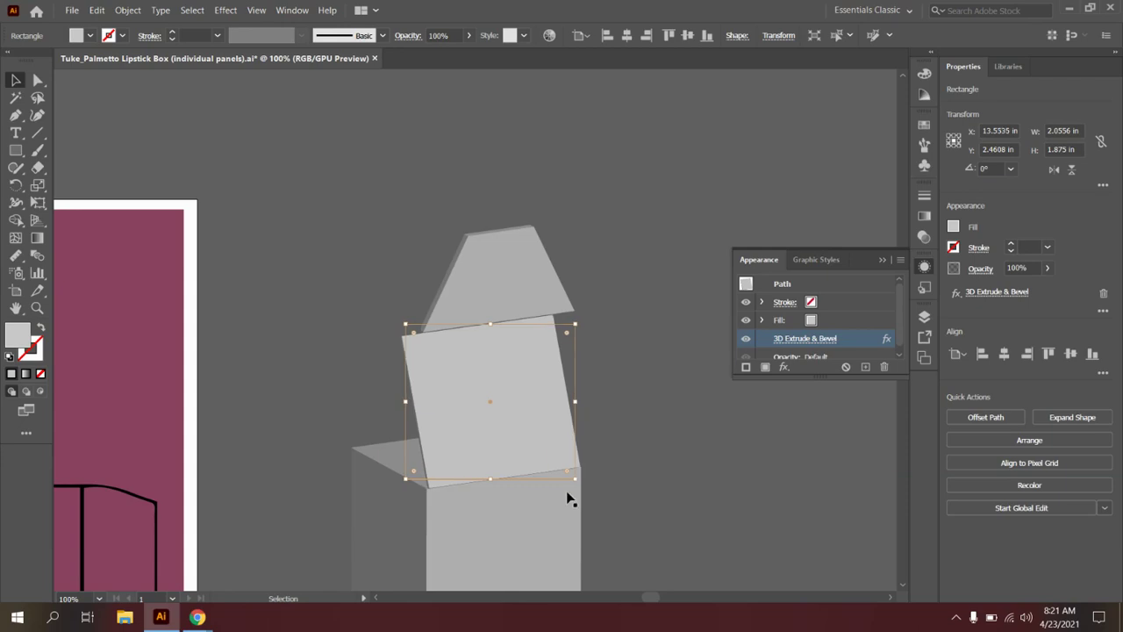
key(Up)
key(Up)
key(Up)
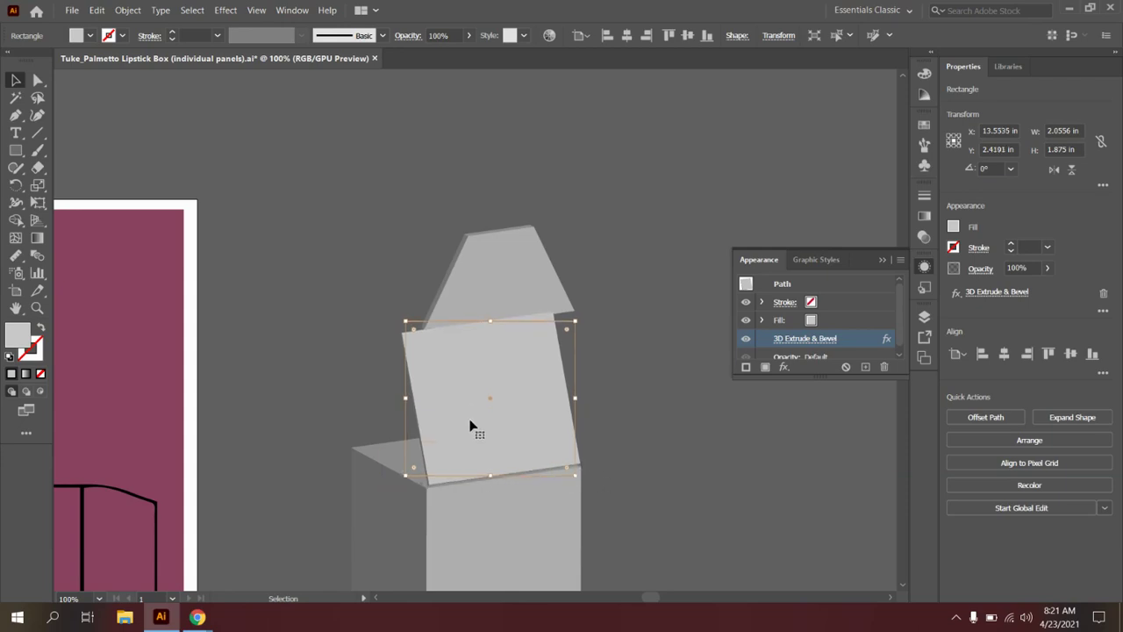
key(Left)
key(Left)
key(Left)
key(Up)
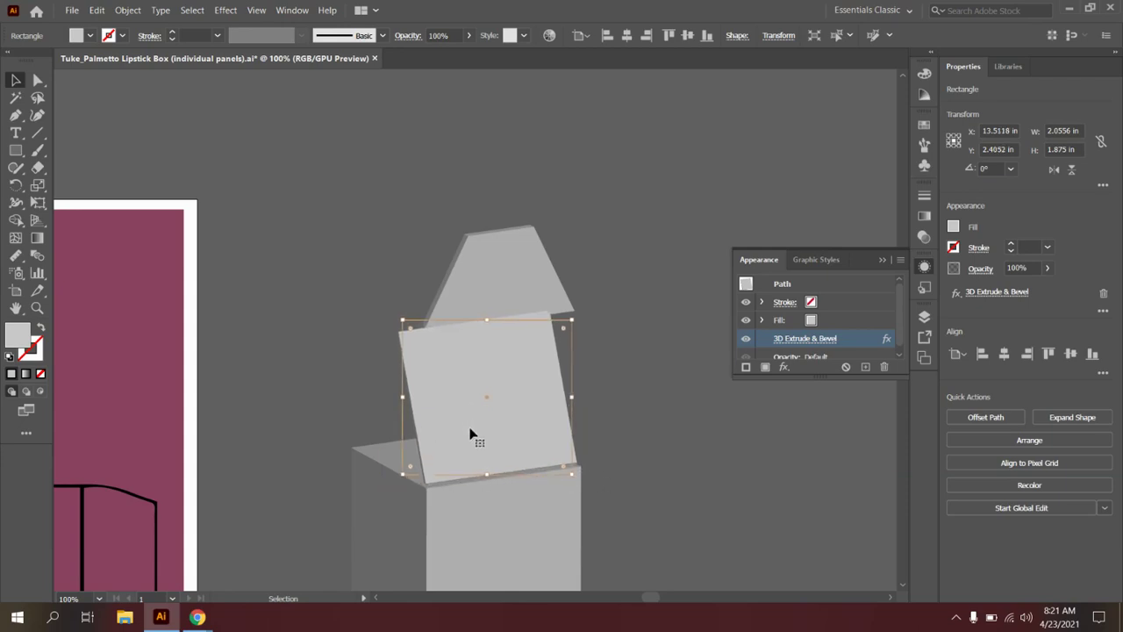
key(Down)
key(Down)
key(Down)
key(Down)
key(Right)
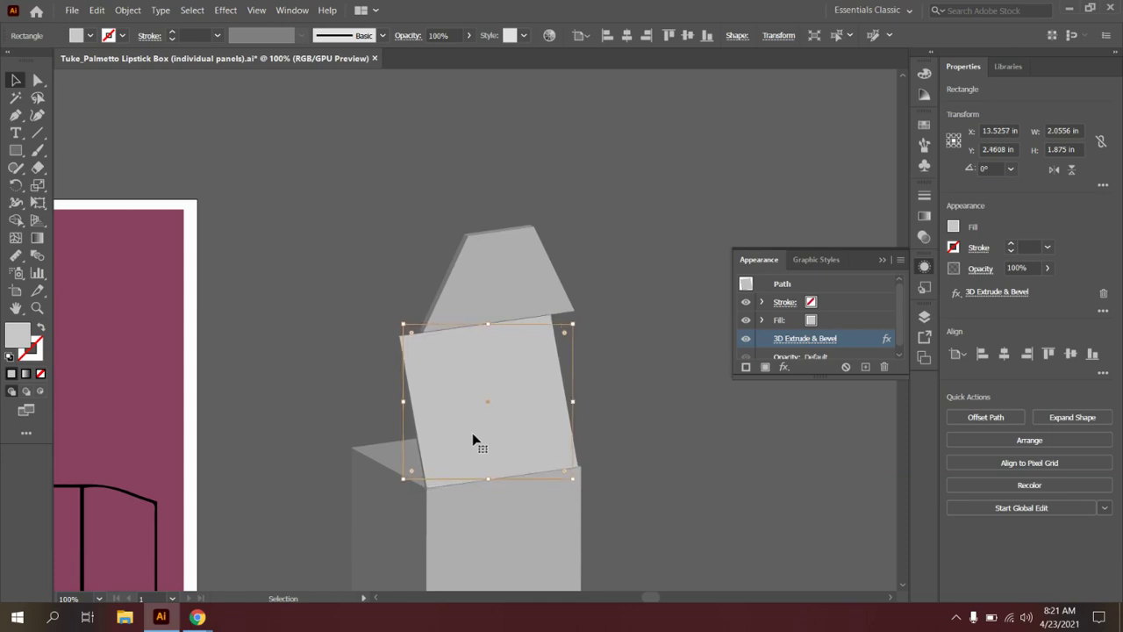
click(622, 432)
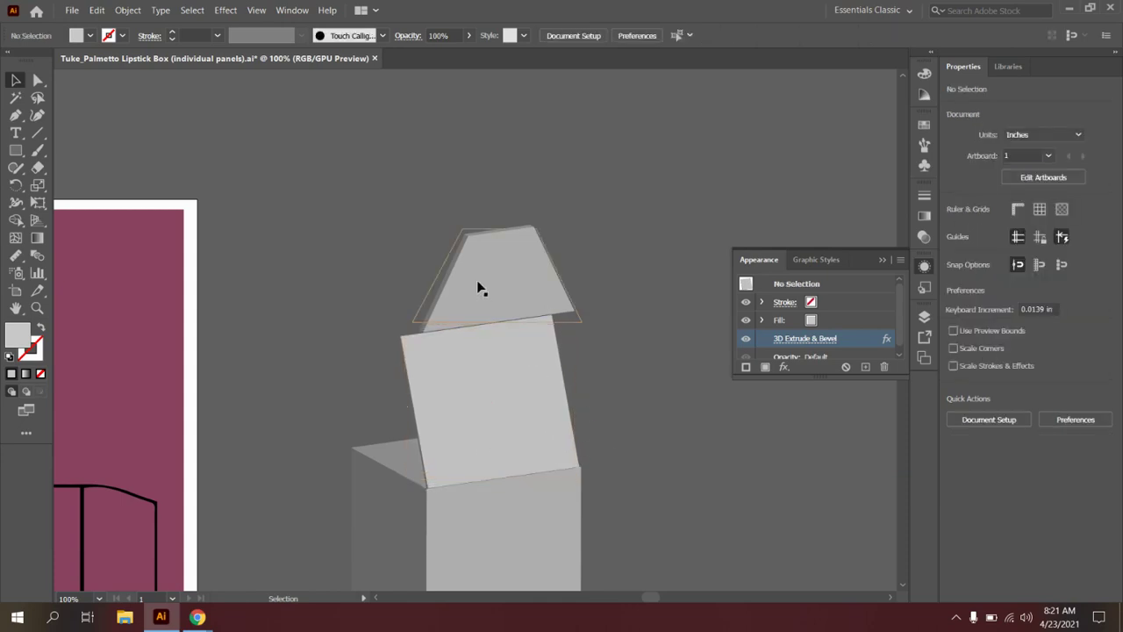
Set the trapezoid flap's 3D extrude depth to 5 pt and X rotation to 22°
click(478, 288)
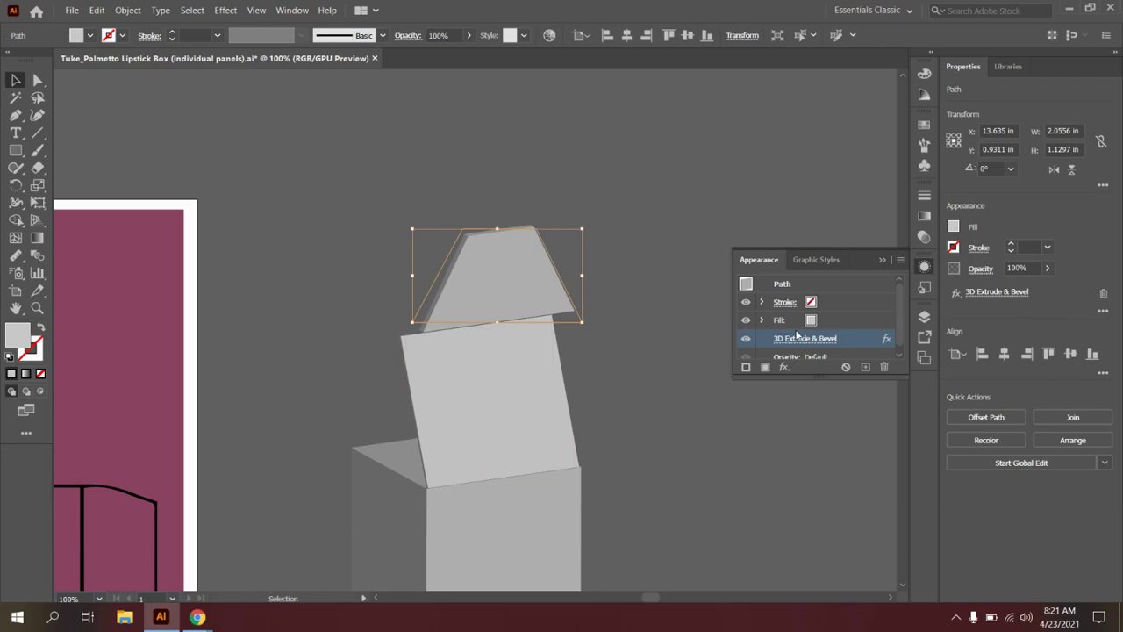
click(923, 268)
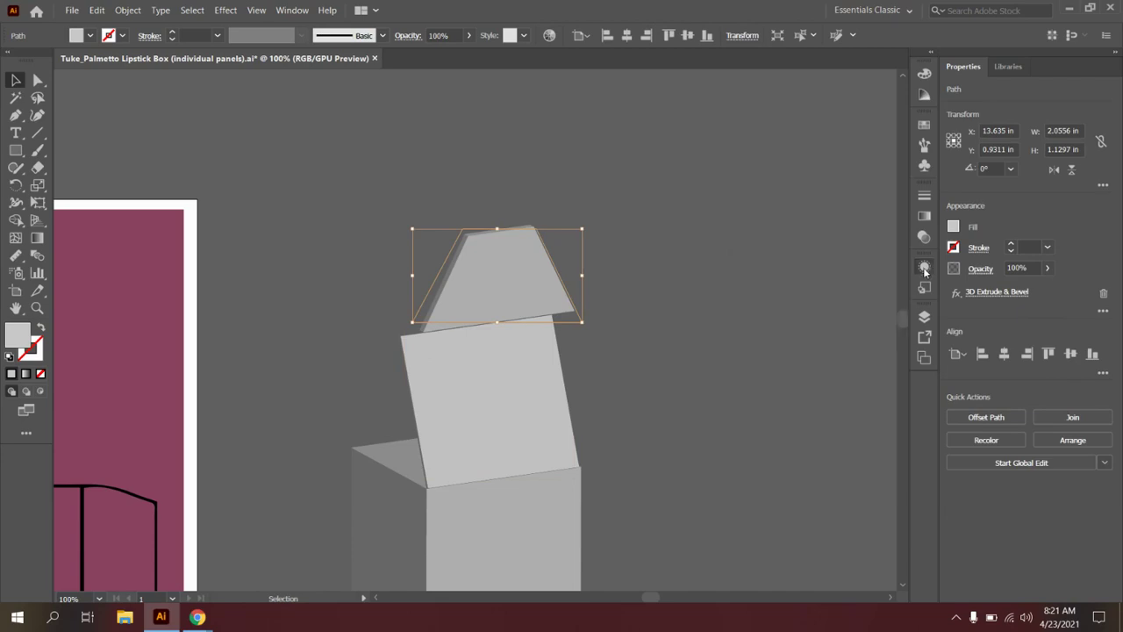
click(924, 268)
click(805, 338)
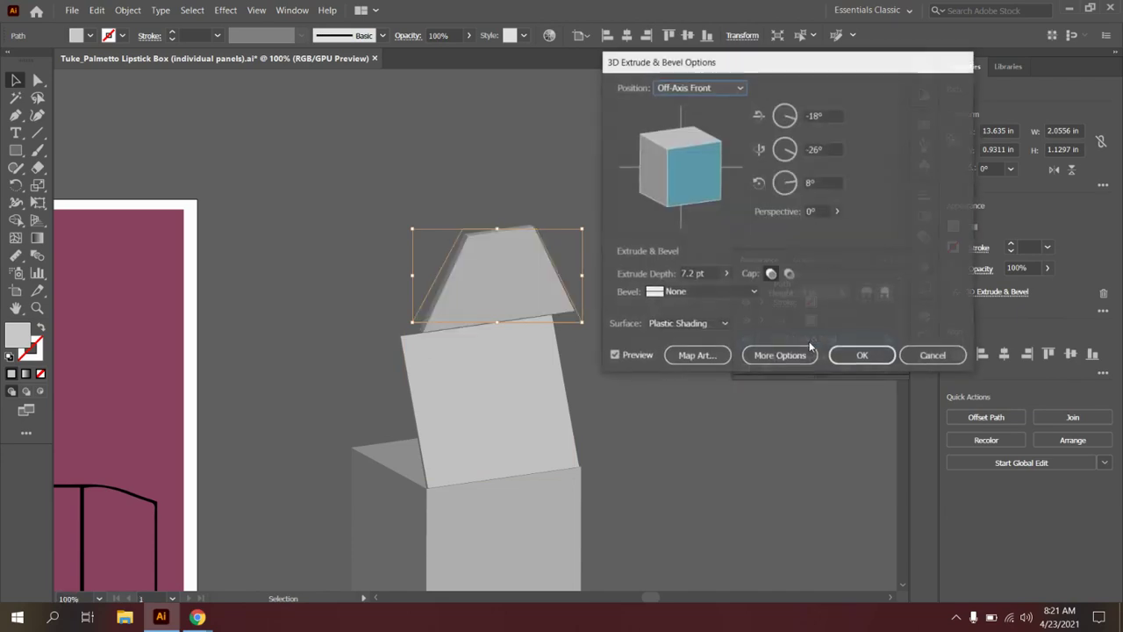
click(662, 273)
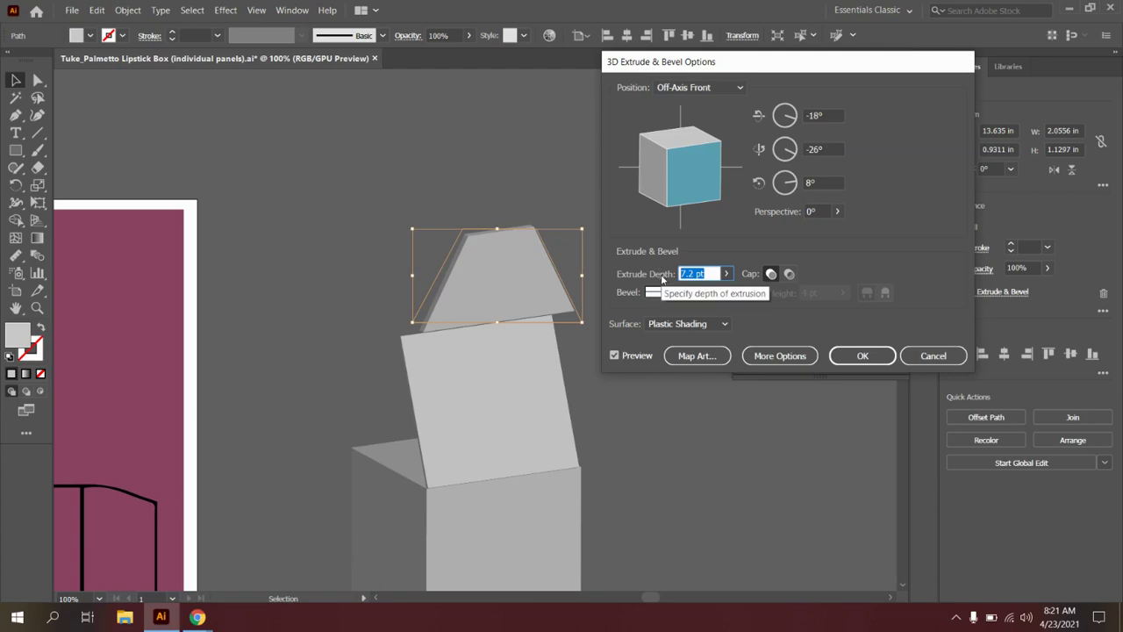
text(5 )
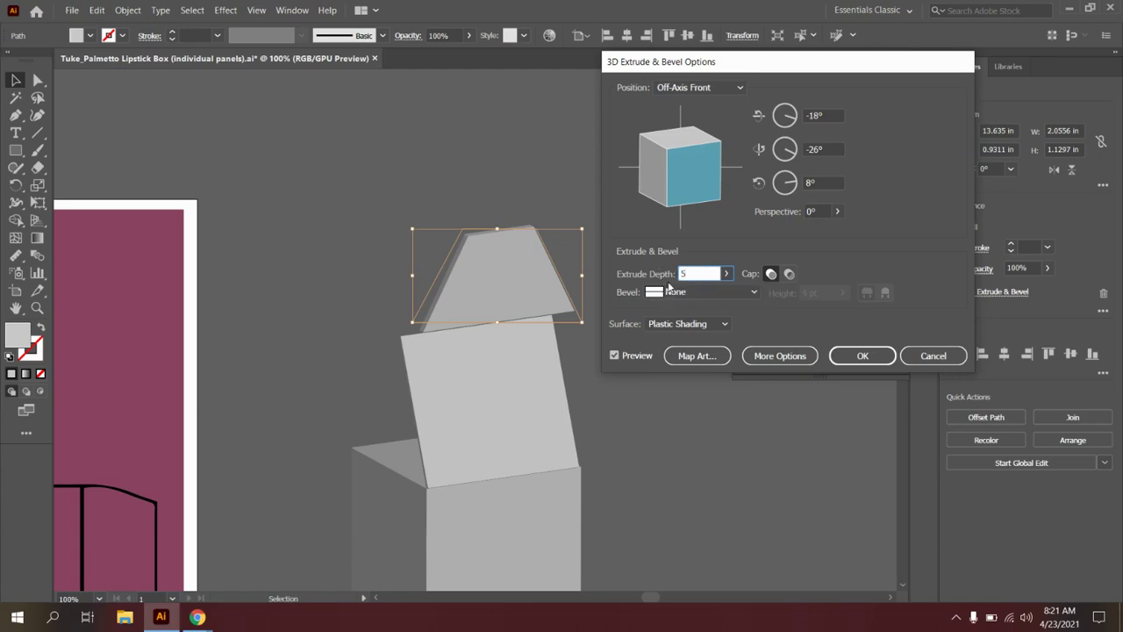
text(pt)
click(614, 356)
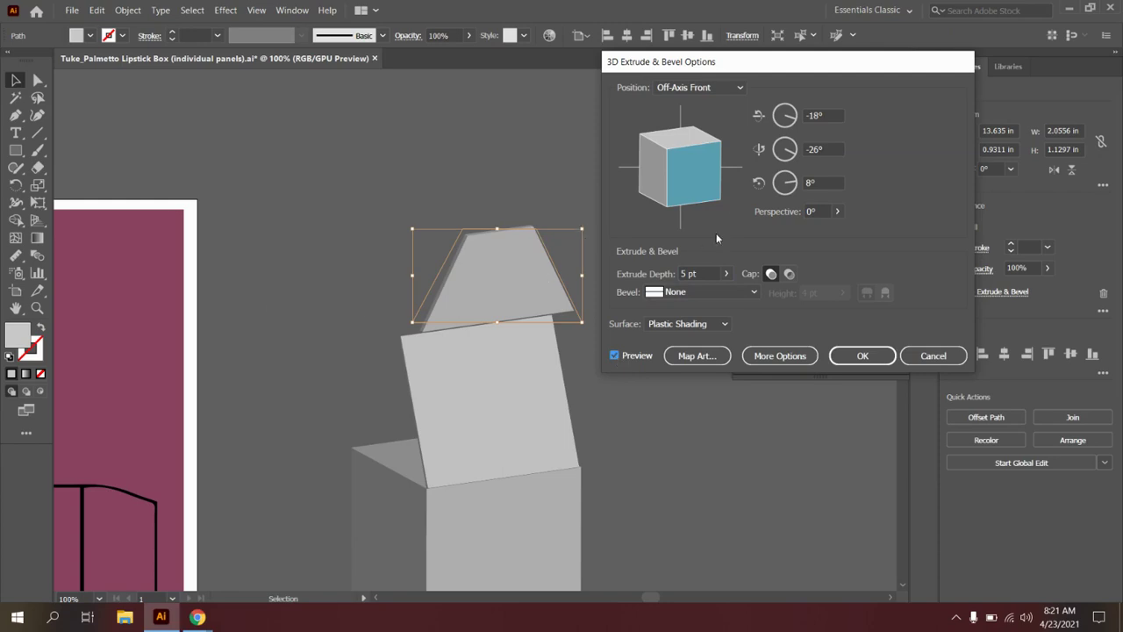
click(827, 115)
text(8)
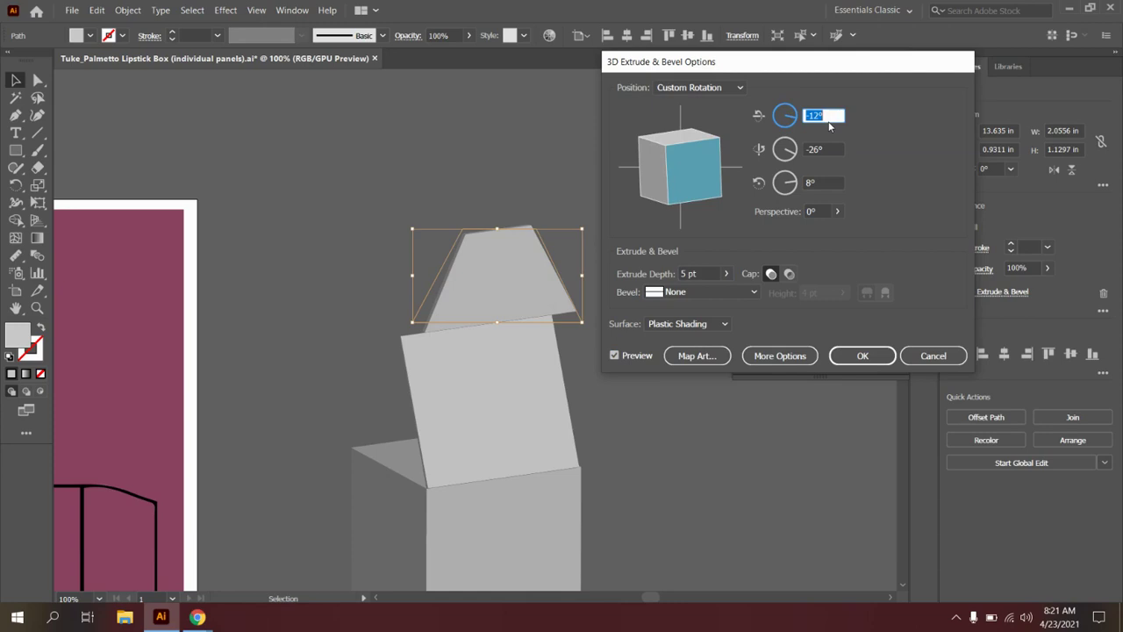
text(22)
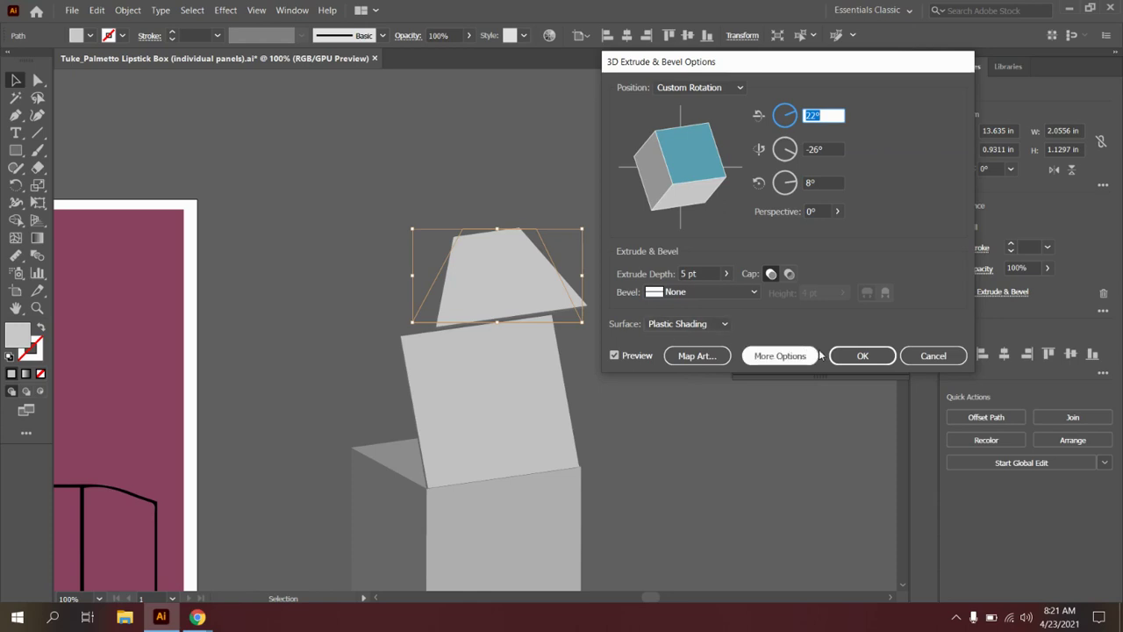
click(862, 355)
Move the flap down and left onto the square panel, then deselect
click(504, 298)
drag(504, 298, 502, 312)
key(Left)
key(Left)
key(Left)
key(Left)
key(Left)
key(Left)
key(Left)
key(Left)
key(Left)
key(Left)
key(Left)
key(Left)
key(Left)
key(Left)
key(Left)
key(Left)
key(Left)
key(Left)
key(Left)
key(Left)
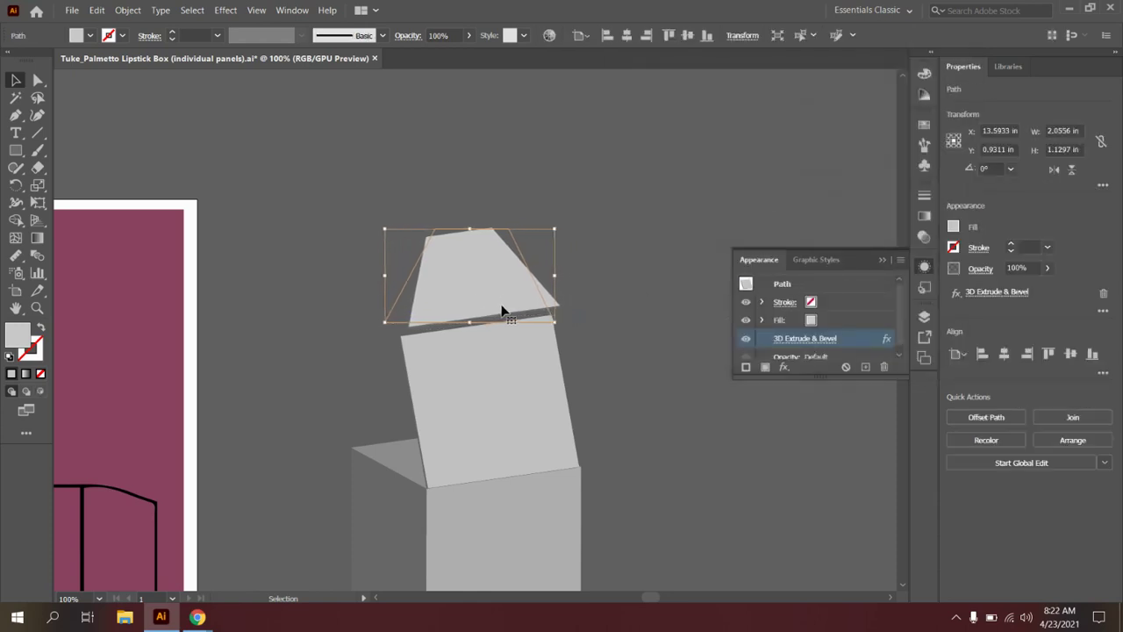
key(Down)
key(Down)
key(Down)
key(Down)
key(Down)
key(Down)
key(Down)
key(Down)
key(Down)
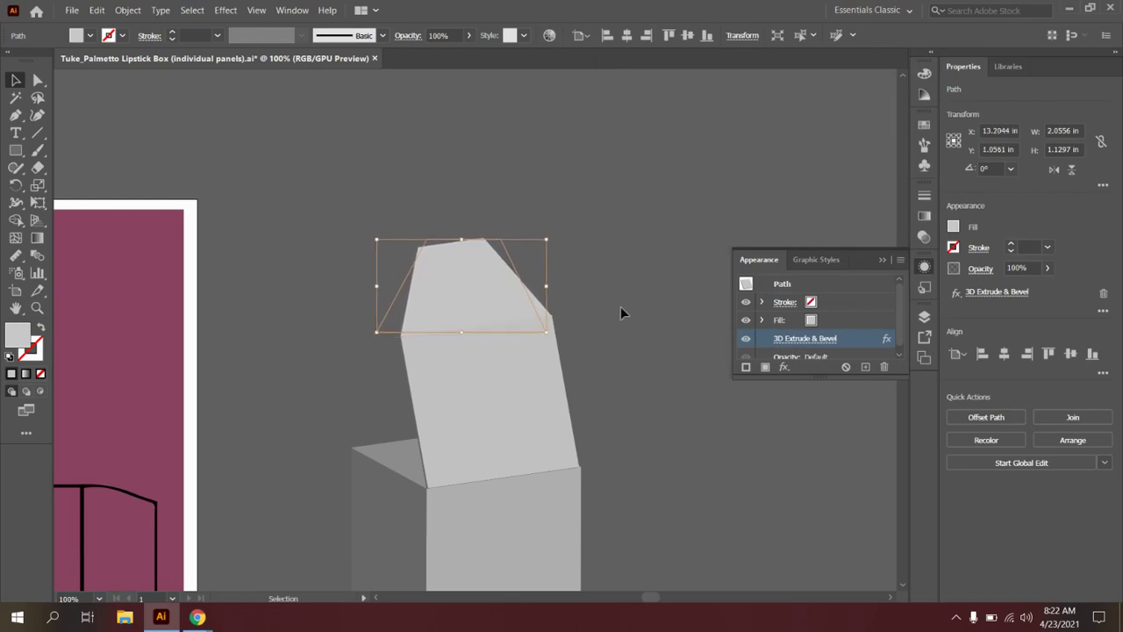
click(650, 311)
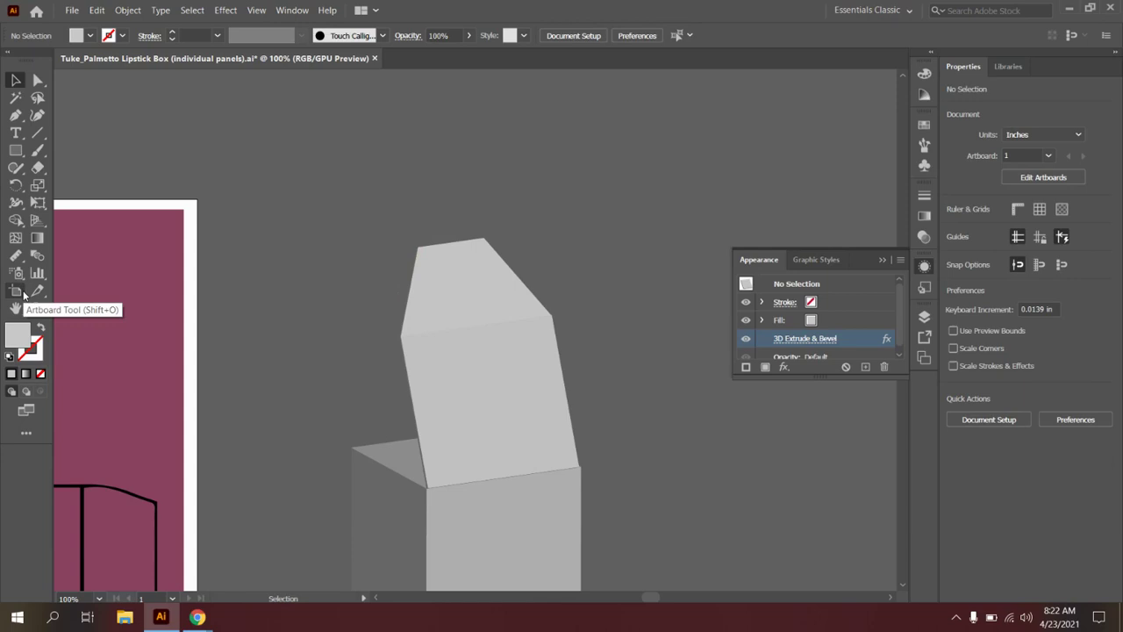
Zoom out to 33.33% to see the dieline and 3D box, then select the box body
key(ctrl+minus)
key(ctrl+minus)
key(ctrl+minus)
key(ctrl+minus)
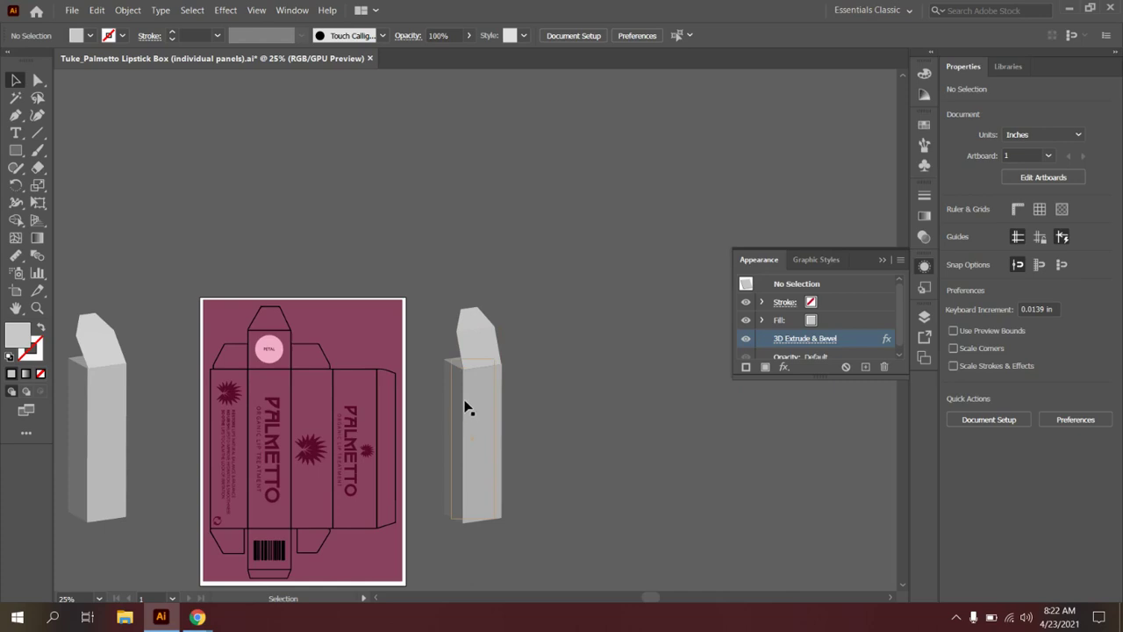
scroll(465, 408, up, 3)
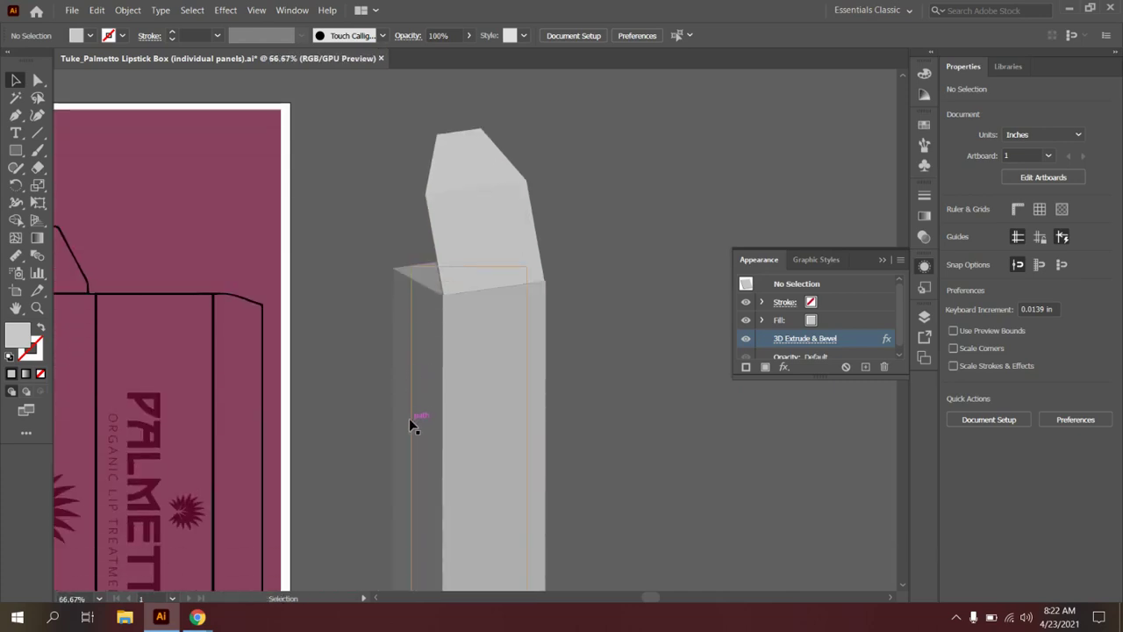
scroll(410, 417, down, 4)
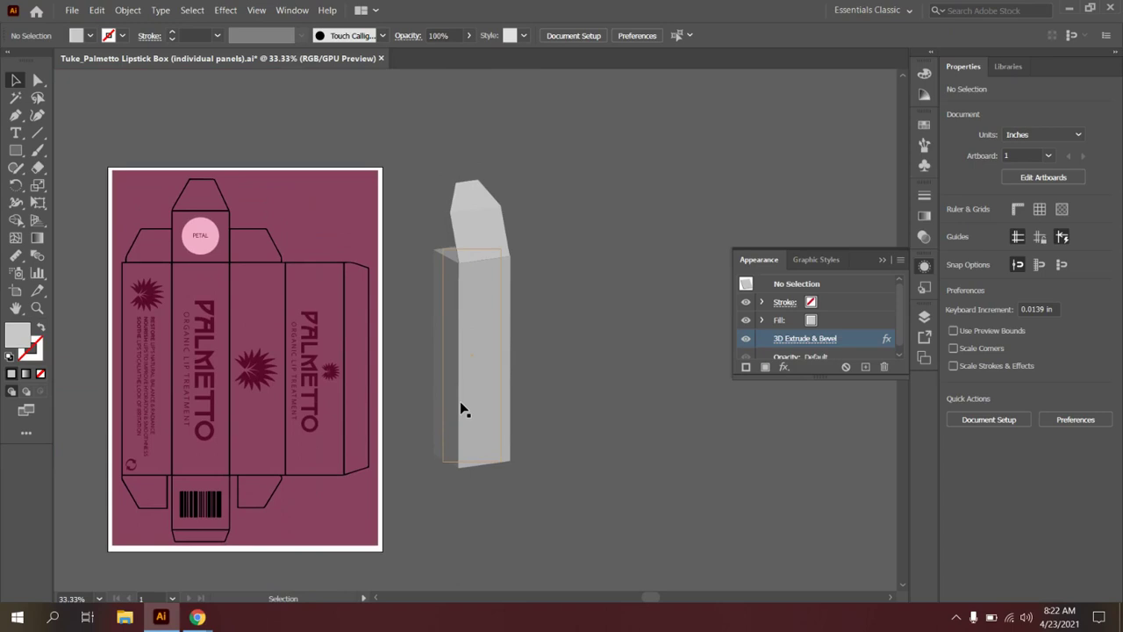
click(457, 379)
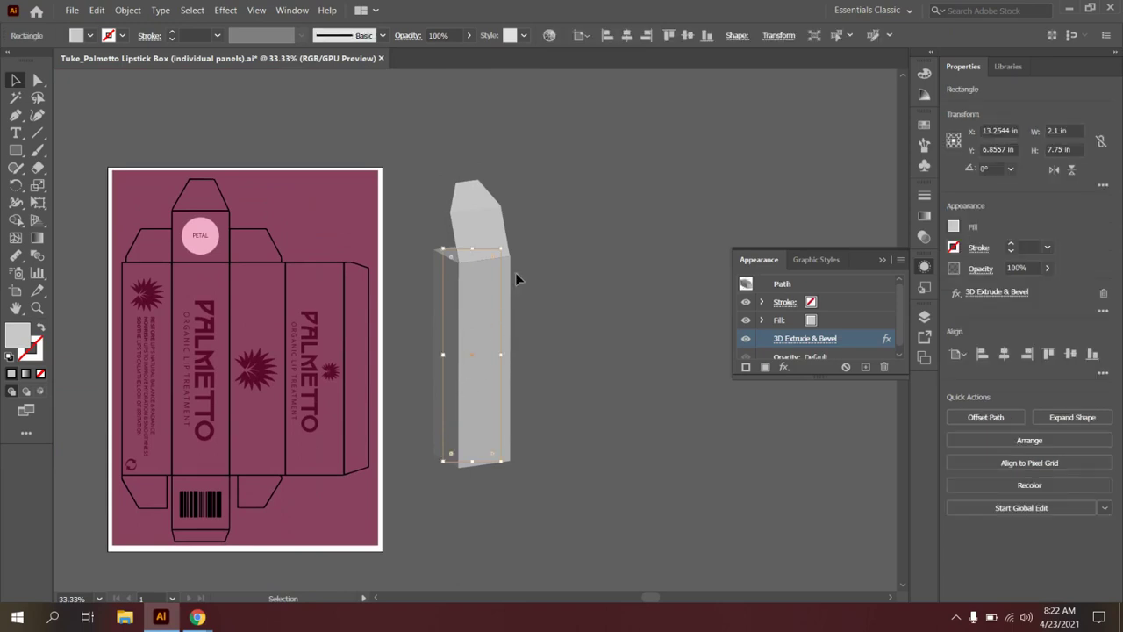
Expand the box body's 3D appearance and ungroup the result twice
click(127, 9)
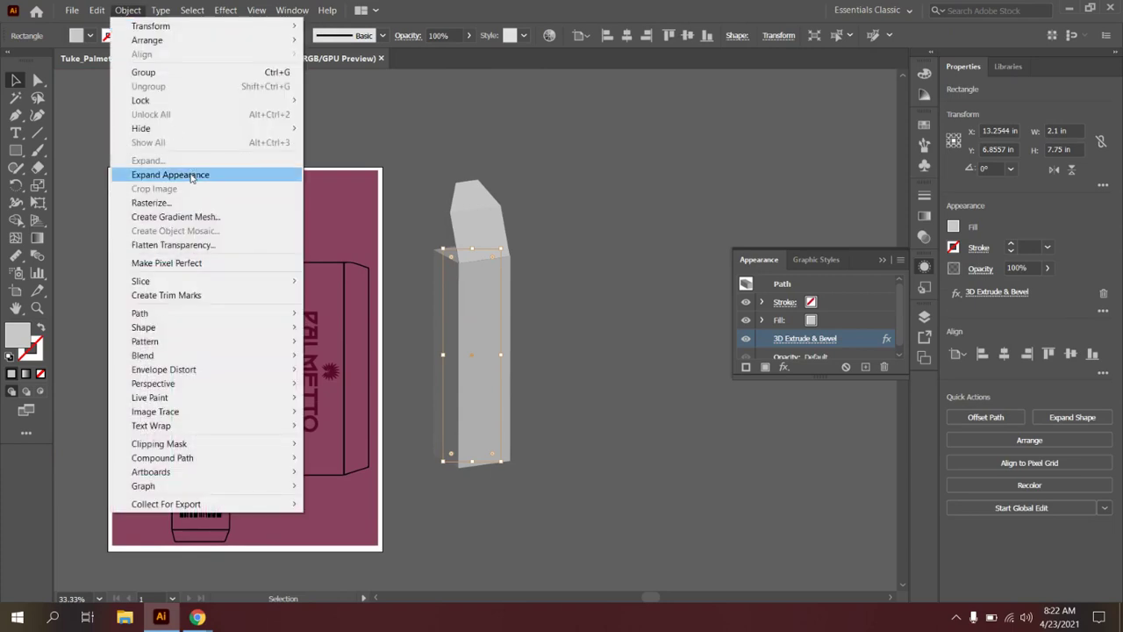
click(191, 176)
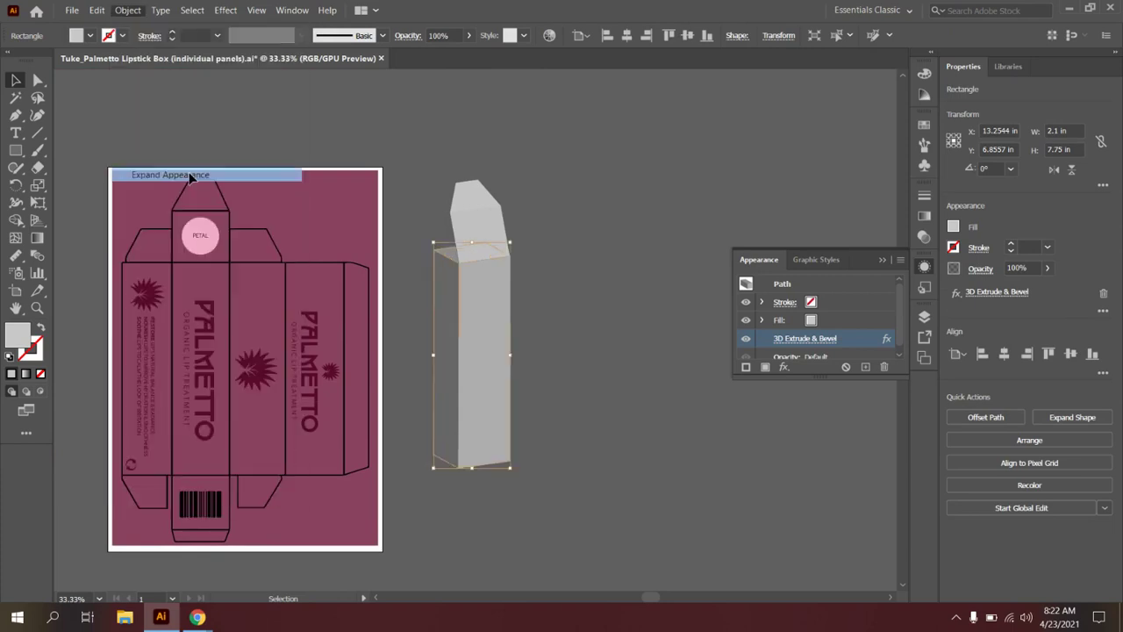
right_click(471, 315)
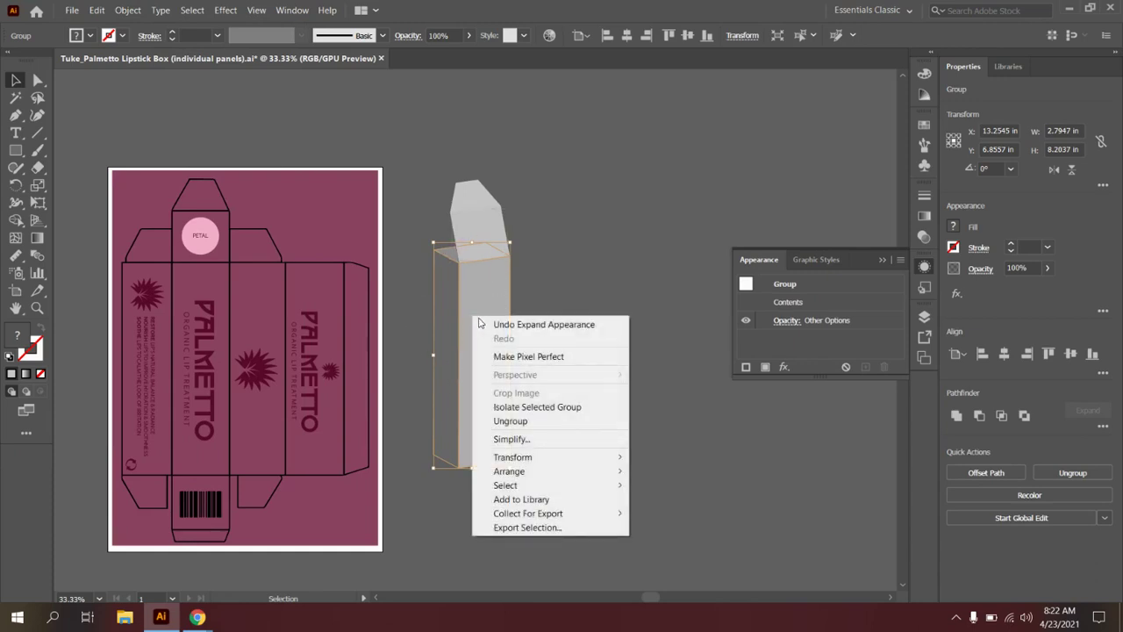
click(514, 421)
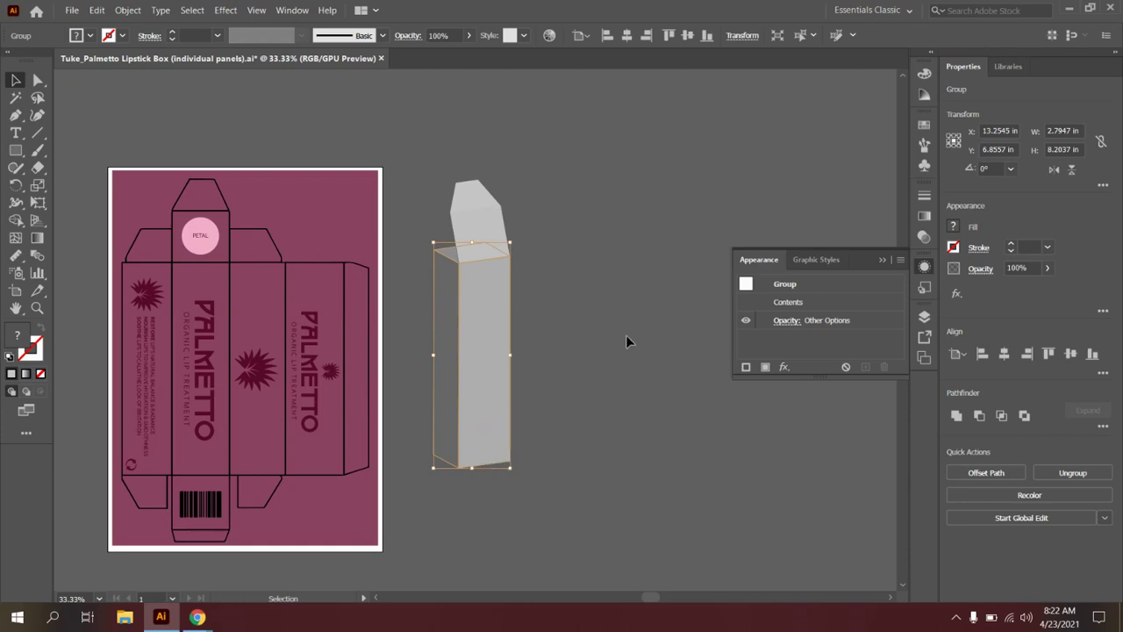
click(570, 337)
click(472, 326)
right_click(472, 328)
click(516, 430)
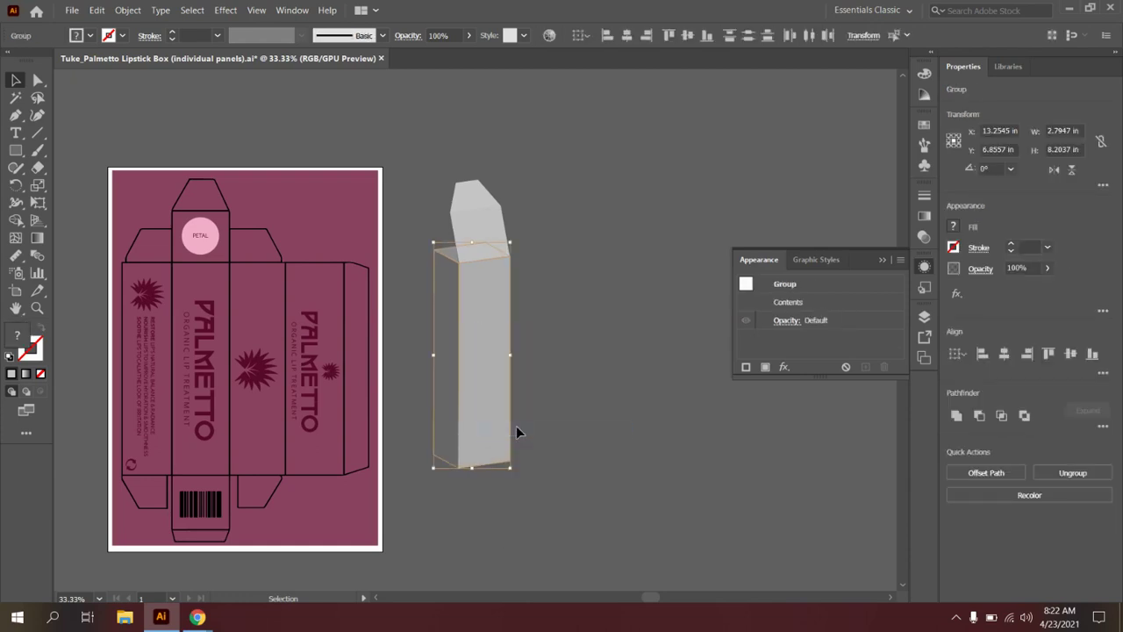
click(515, 431)
Test-drag the front face away from the box, undo to reassemble it, and deselect
click(494, 351)
click(439, 343)
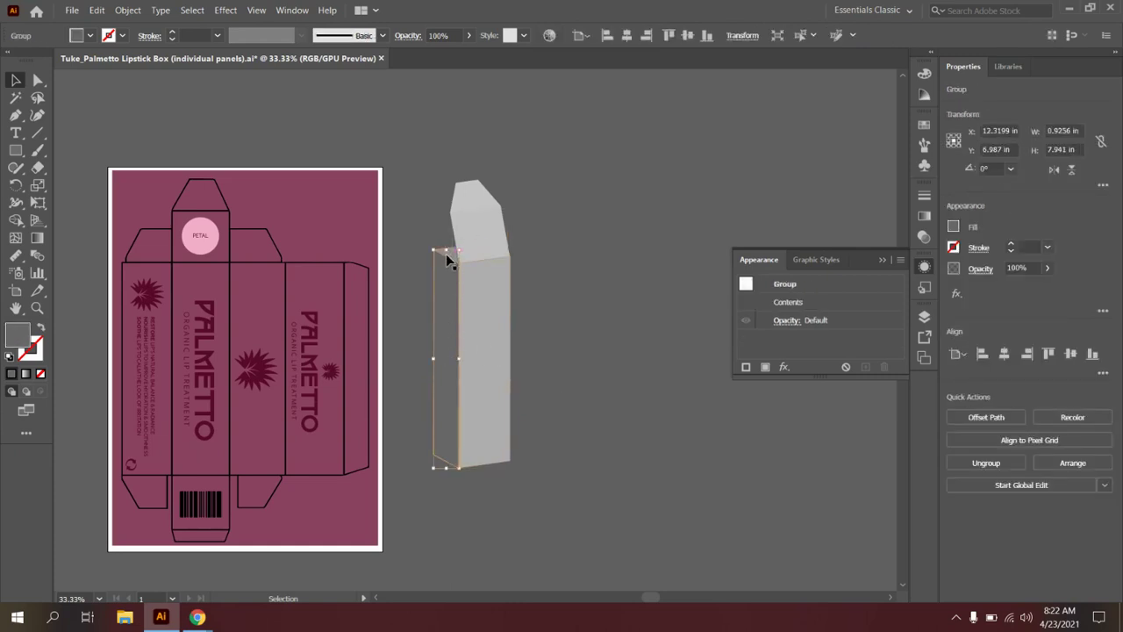
click(433, 230)
click(476, 313)
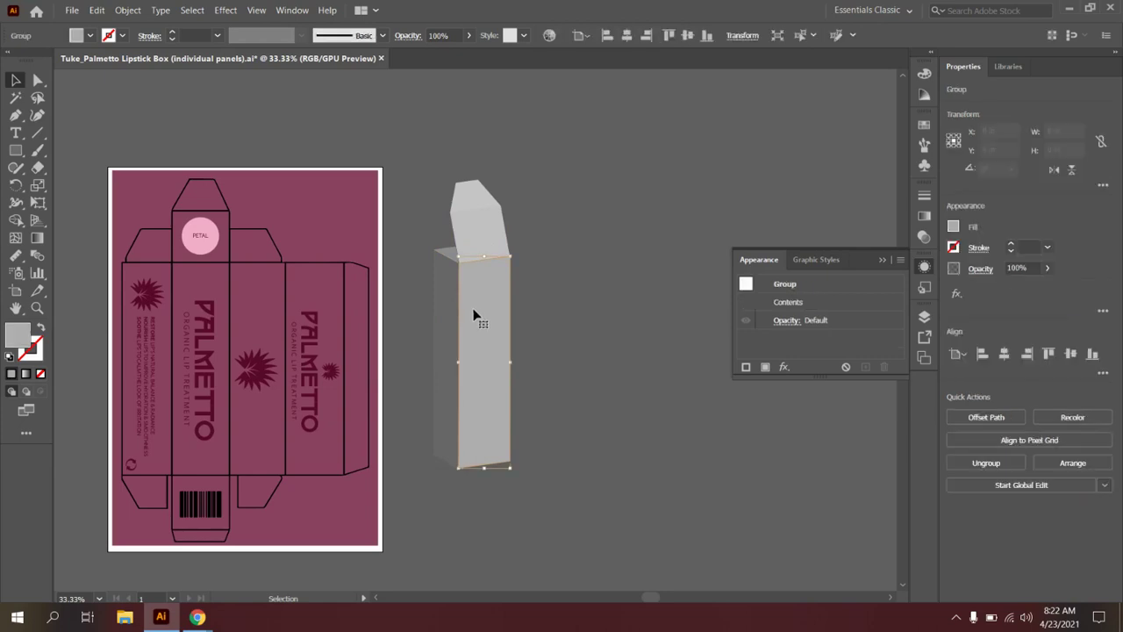
drag(476, 313, 527, 353)
click(417, 395)
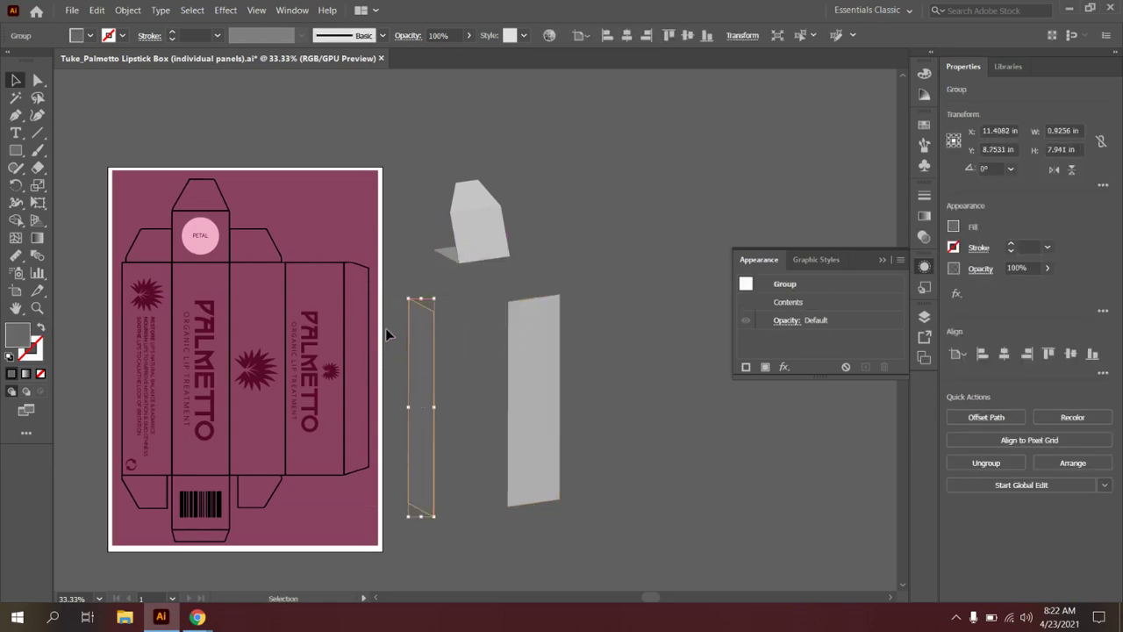
key(ctrl+z)
key(ctrl+z)
click(600, 305)
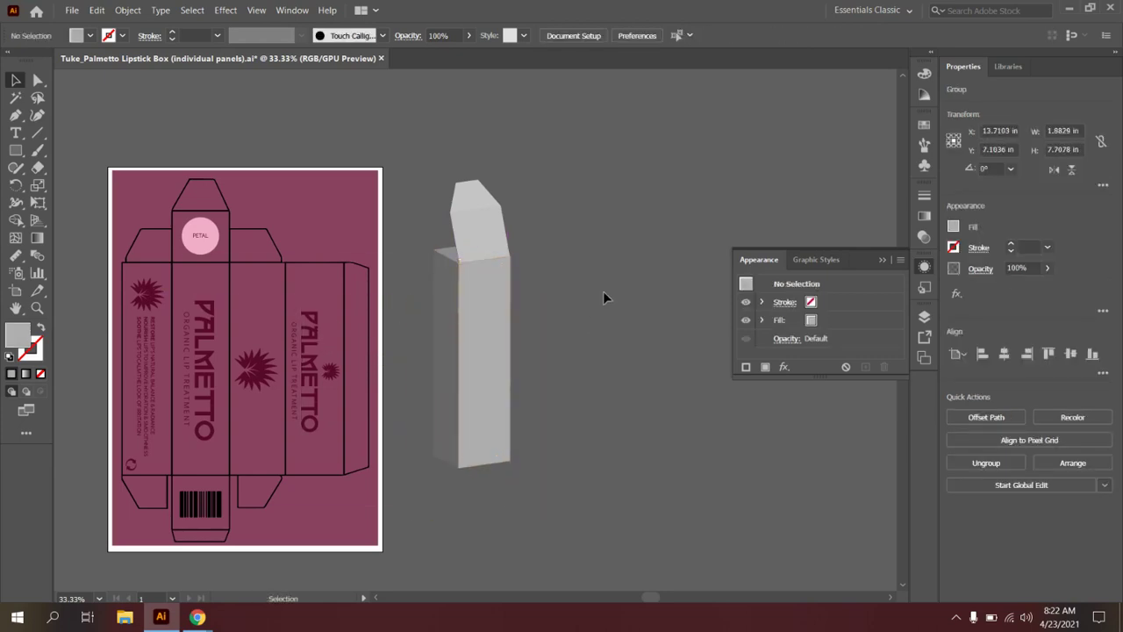
Zoom in and expand the box body's top face appearance into flat shapes
click(476, 228)
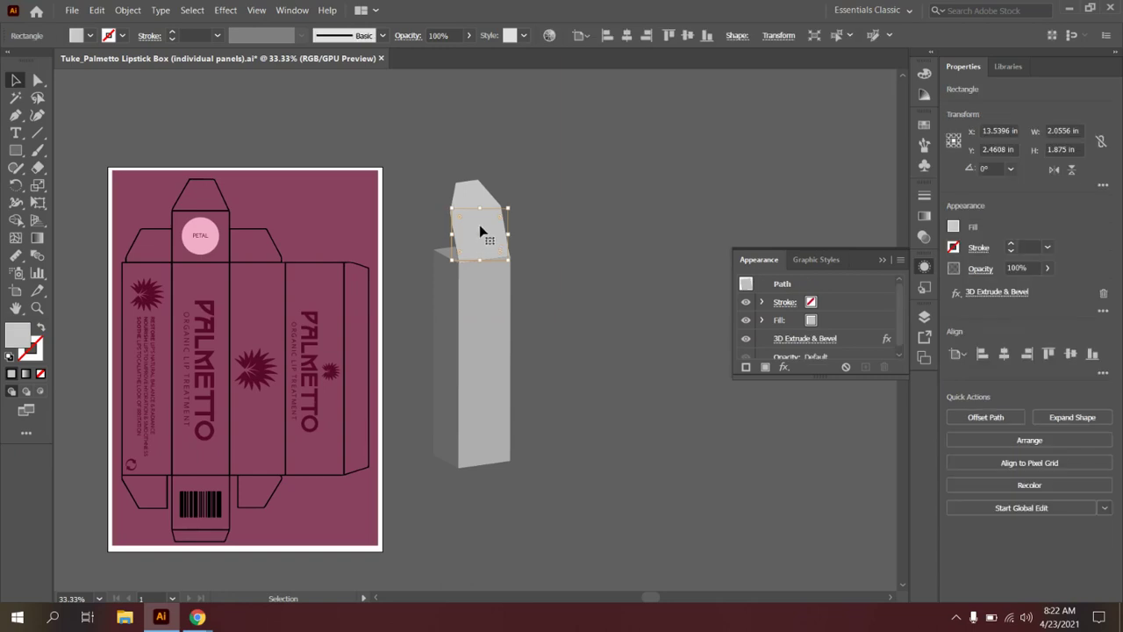
key(ctrl+equal)
key(ctrl+equal)
key(ctrl+equal)
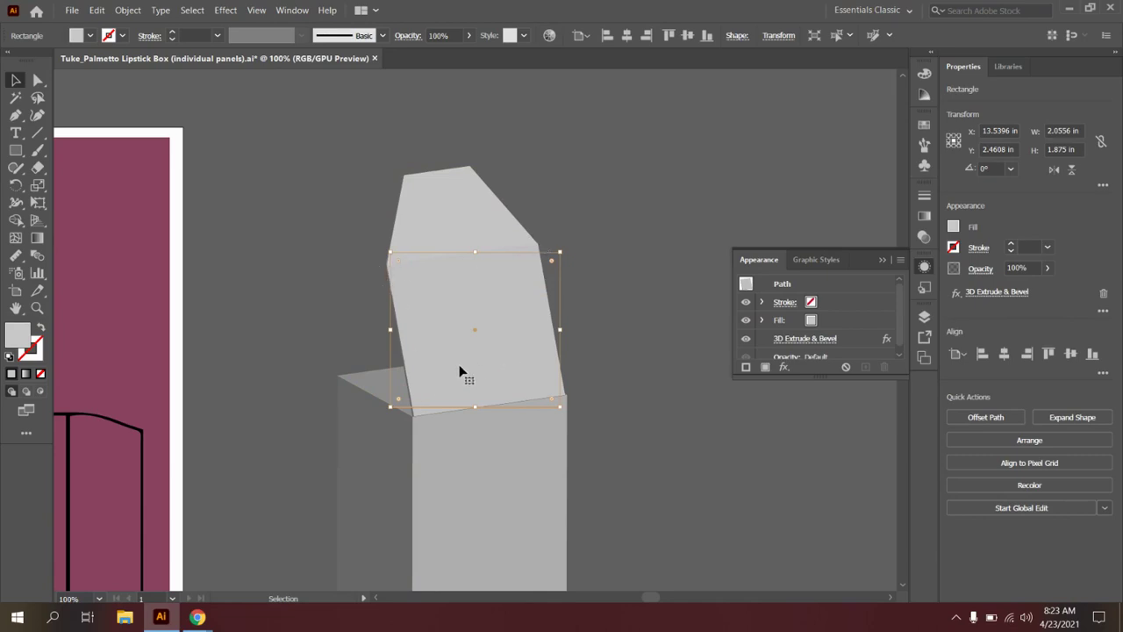
click(129, 11)
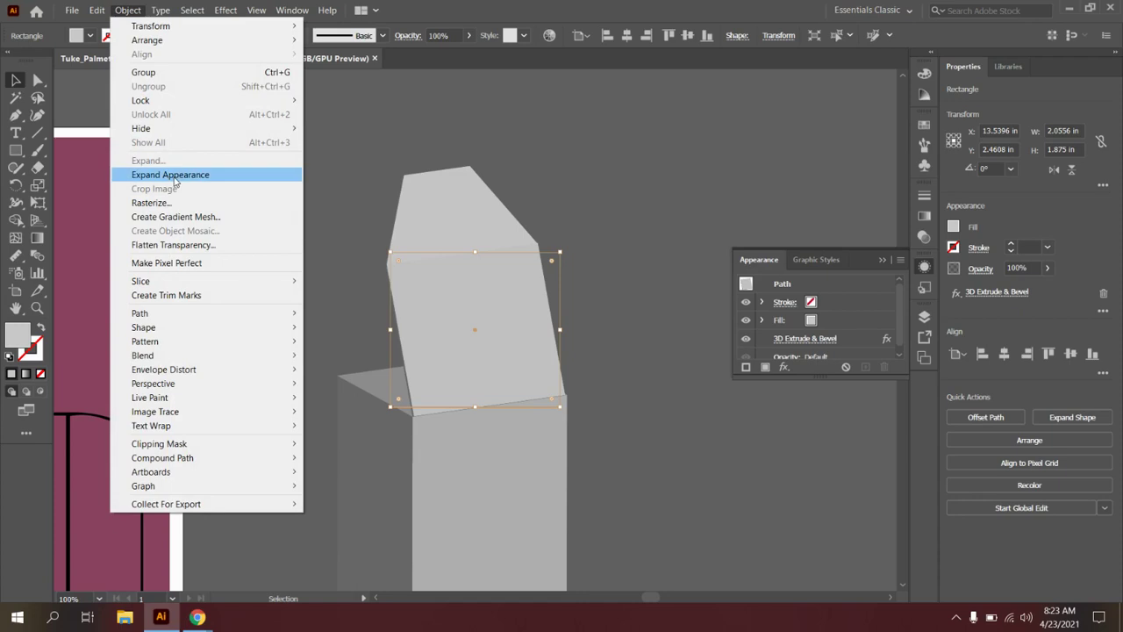
click(175, 178)
click(680, 299)
click(488, 301)
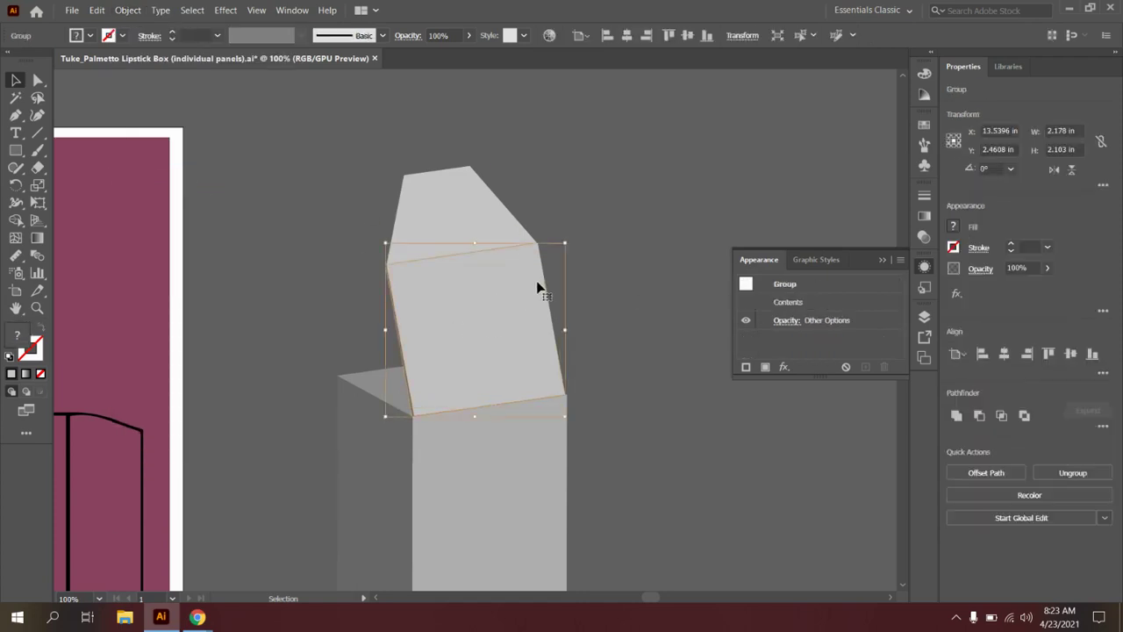
click(626, 337)
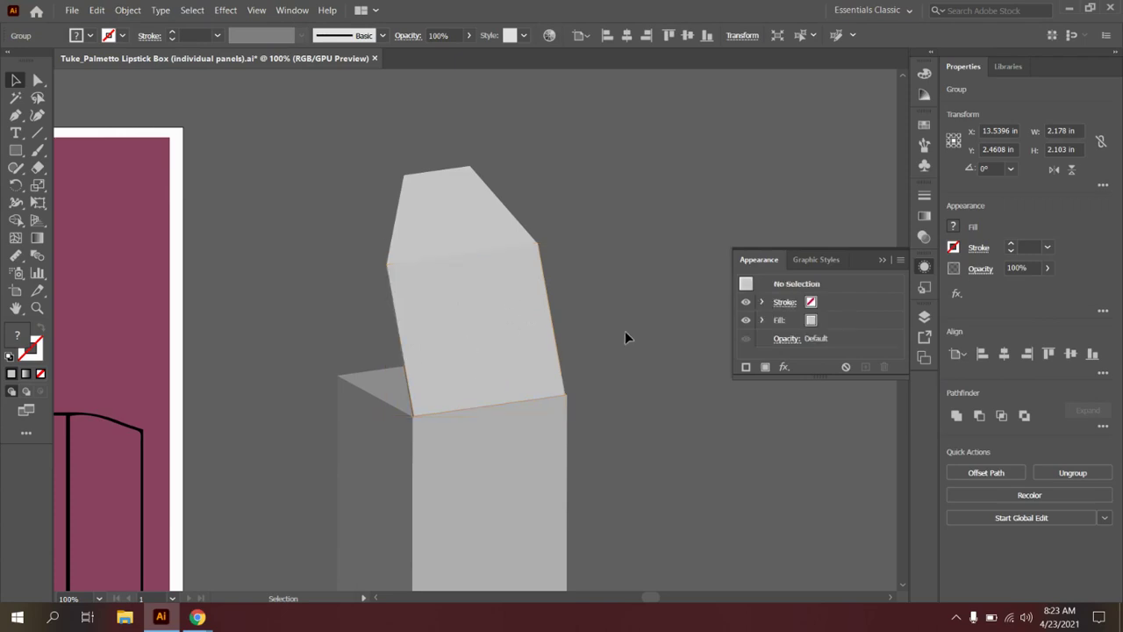
Expand the top flap's 3D appearance into flat shapes and deselect
click(459, 224)
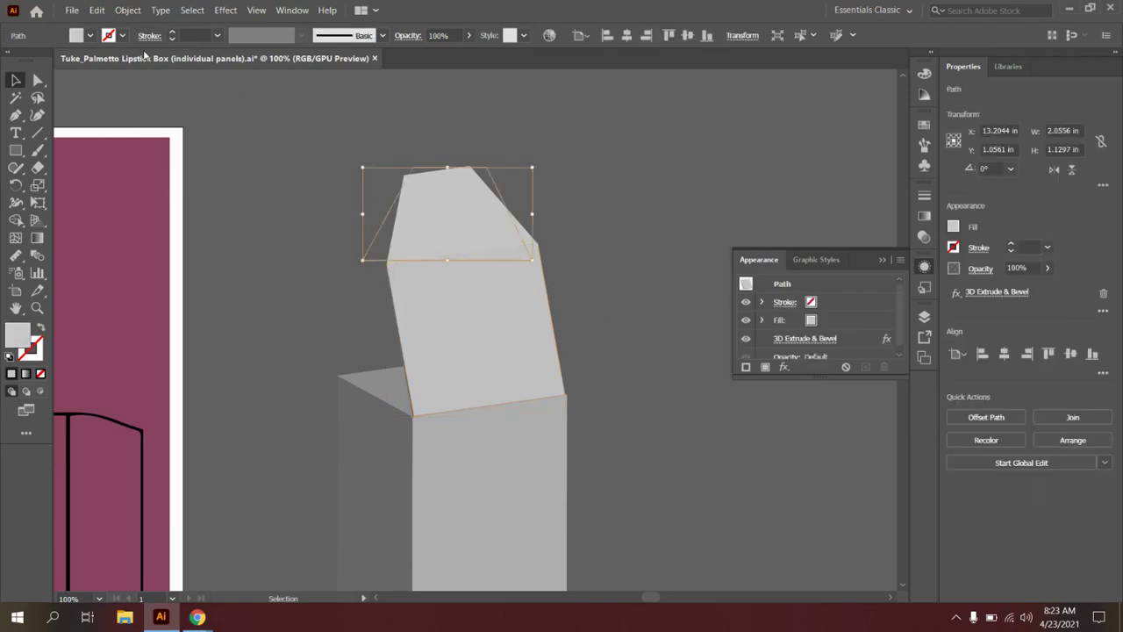
click(131, 13)
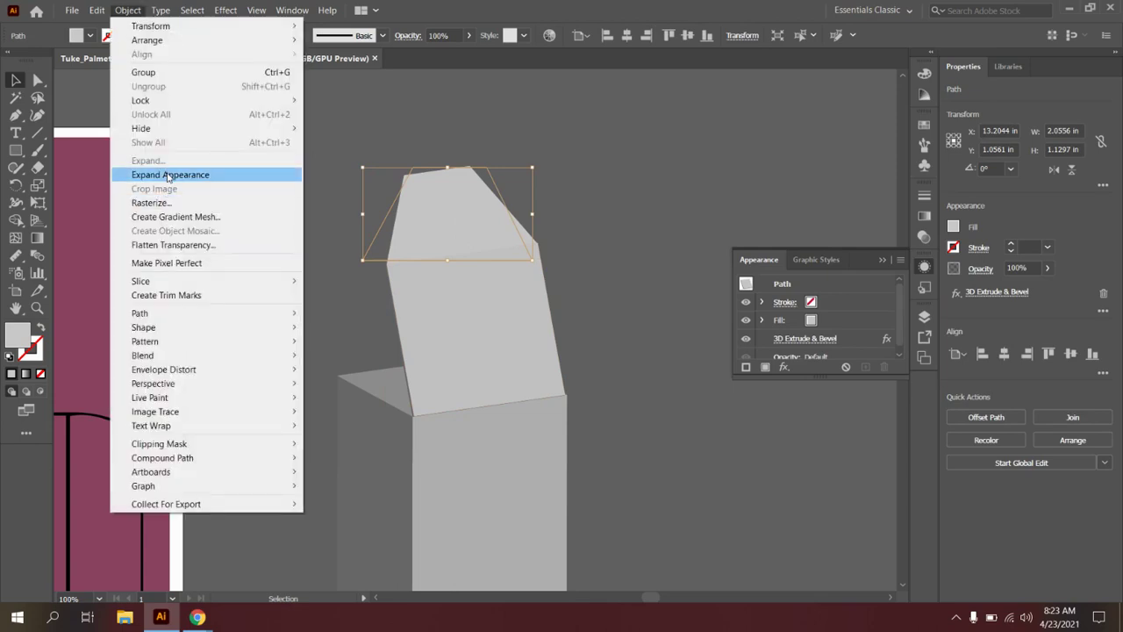
click(168, 176)
click(295, 224)
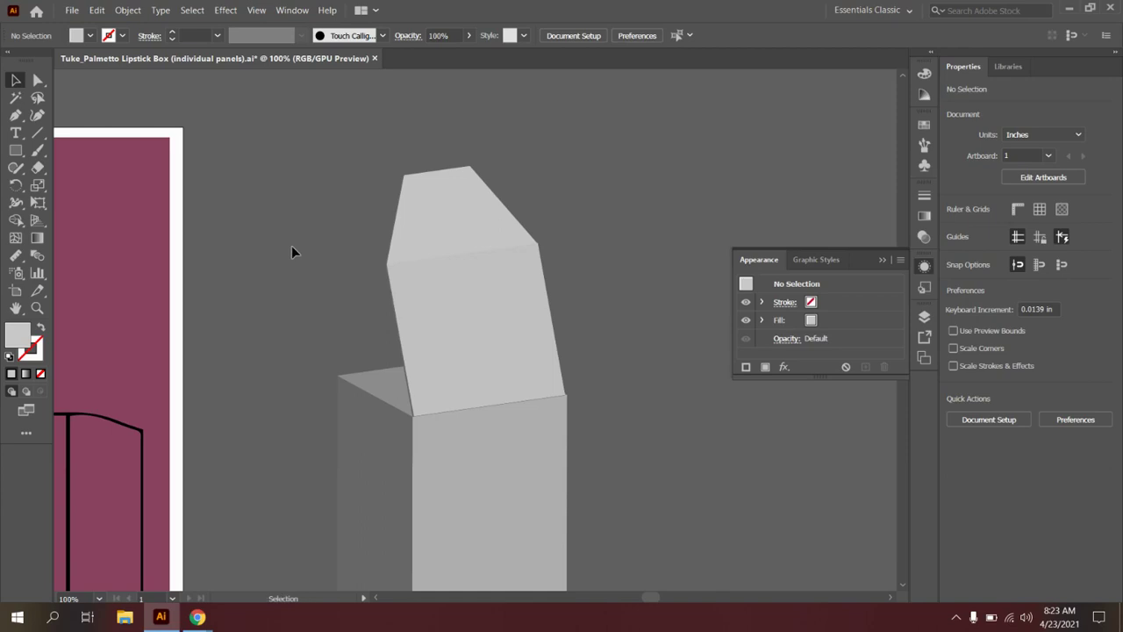
Zoom out to 33.33% and save the Palmetto lipstick box file with Ctrl+S
key(ctrl+minus)
key(ctrl+minus)
key(ctrl+minus)
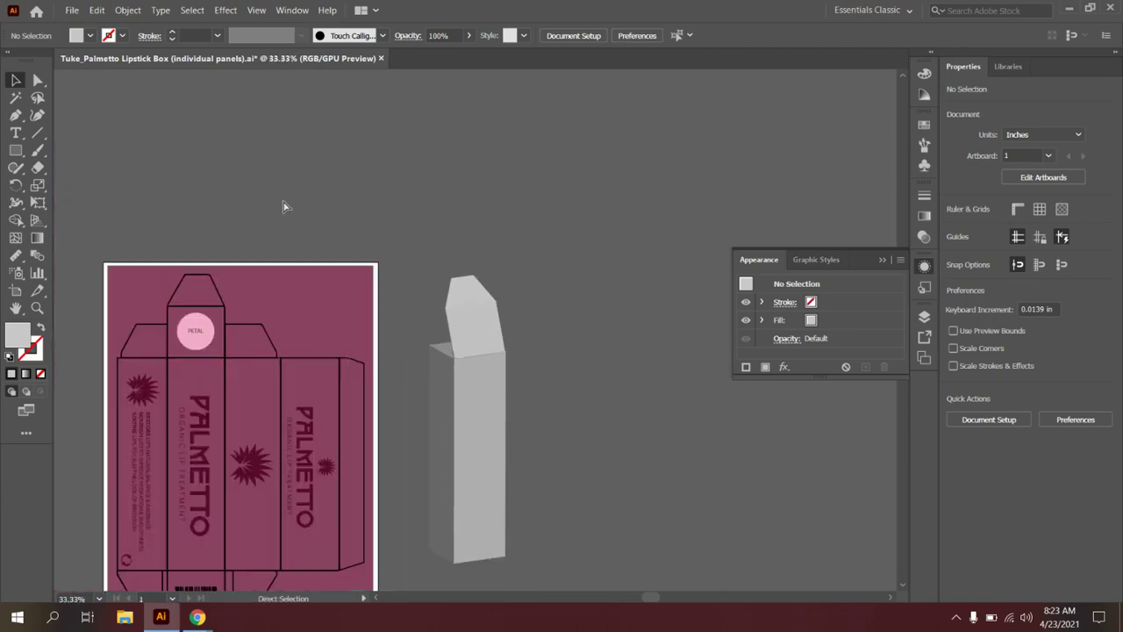
key(ctrl)
key(ctrl+s)
scroll(414, 338, down, 1)
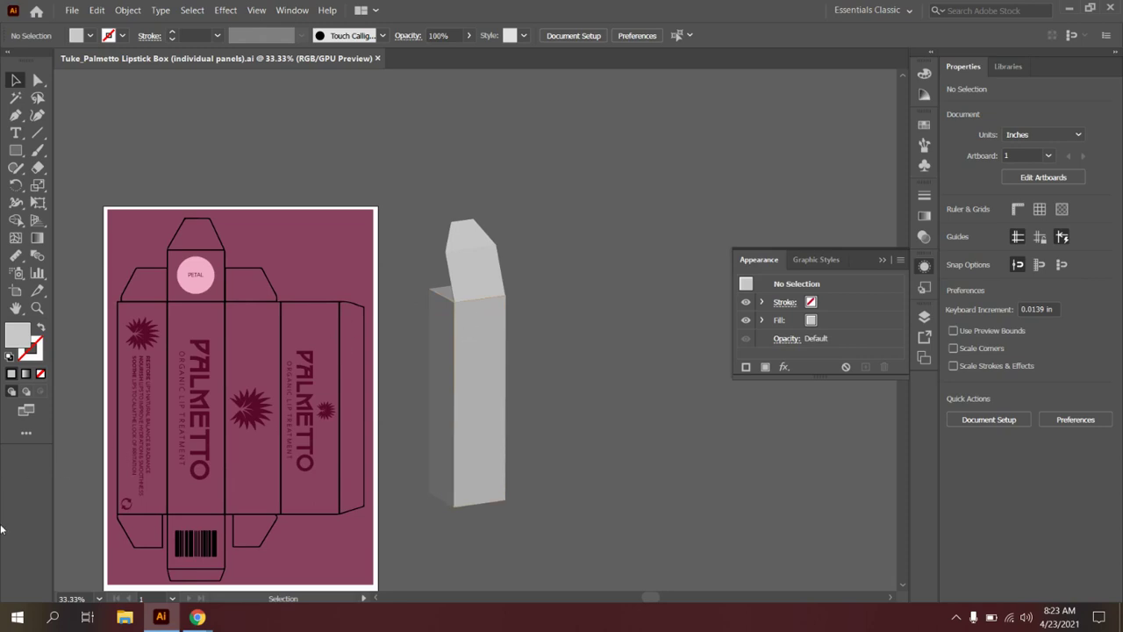
Search the Start menu for 'photo' and launch Adobe Photoshop 2020
click(16, 618)
text(phoro)
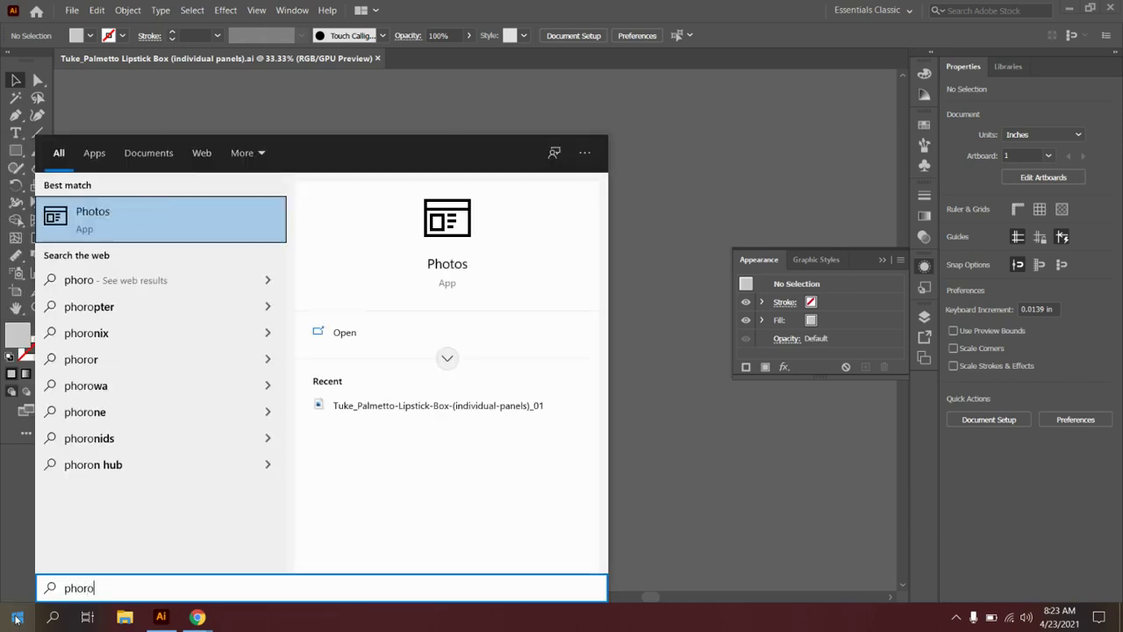
key(BackSpace)
key(BackSpace)
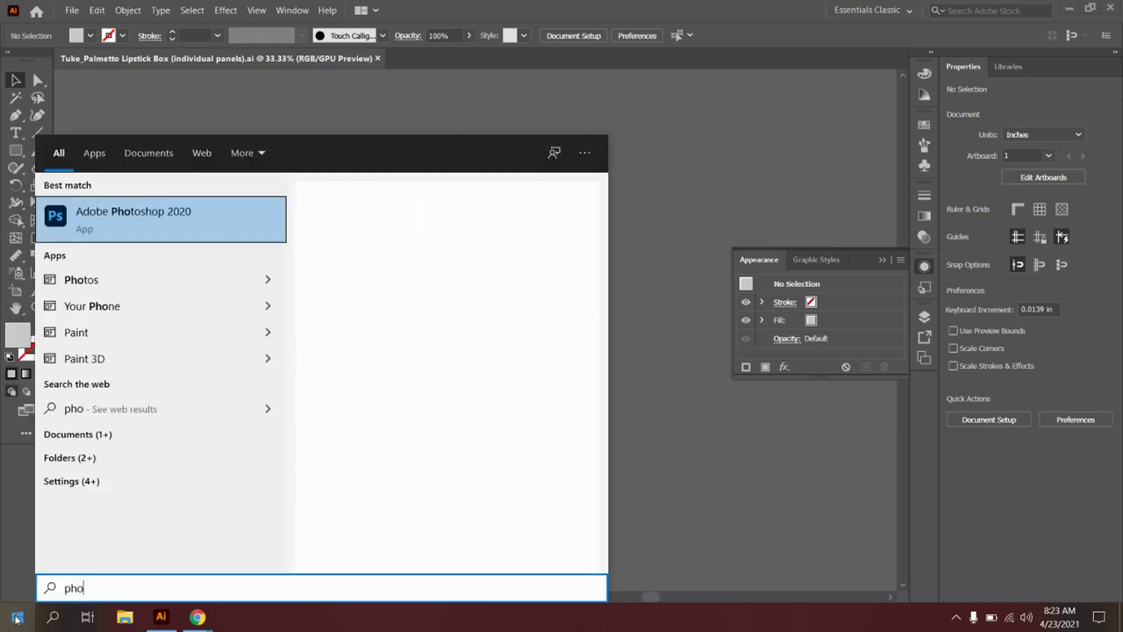
text(to)
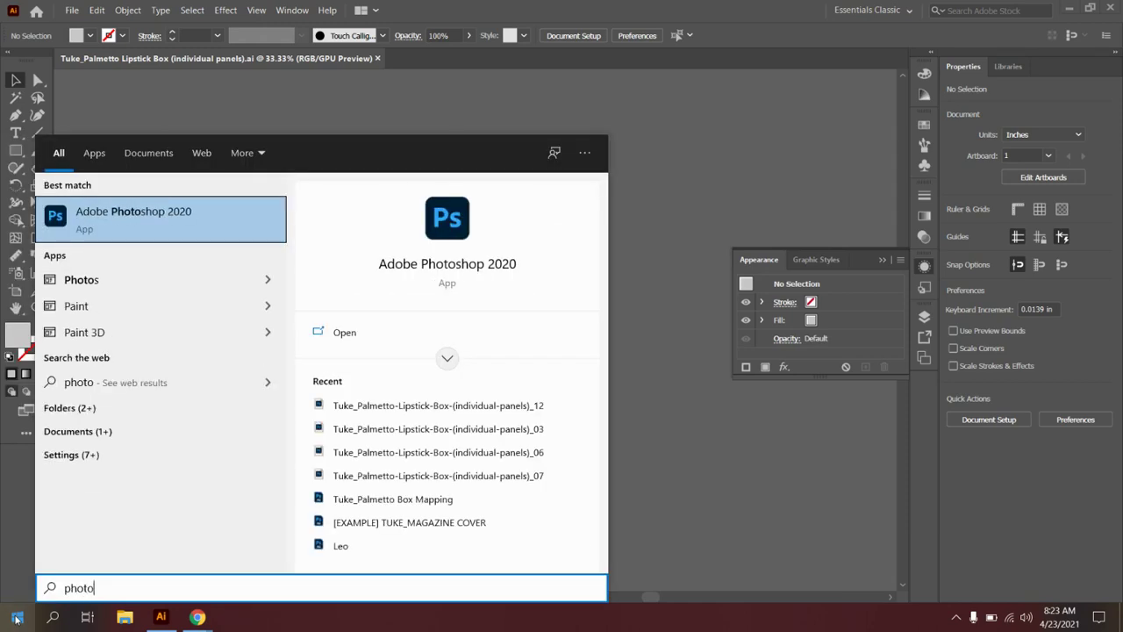
click(141, 215)
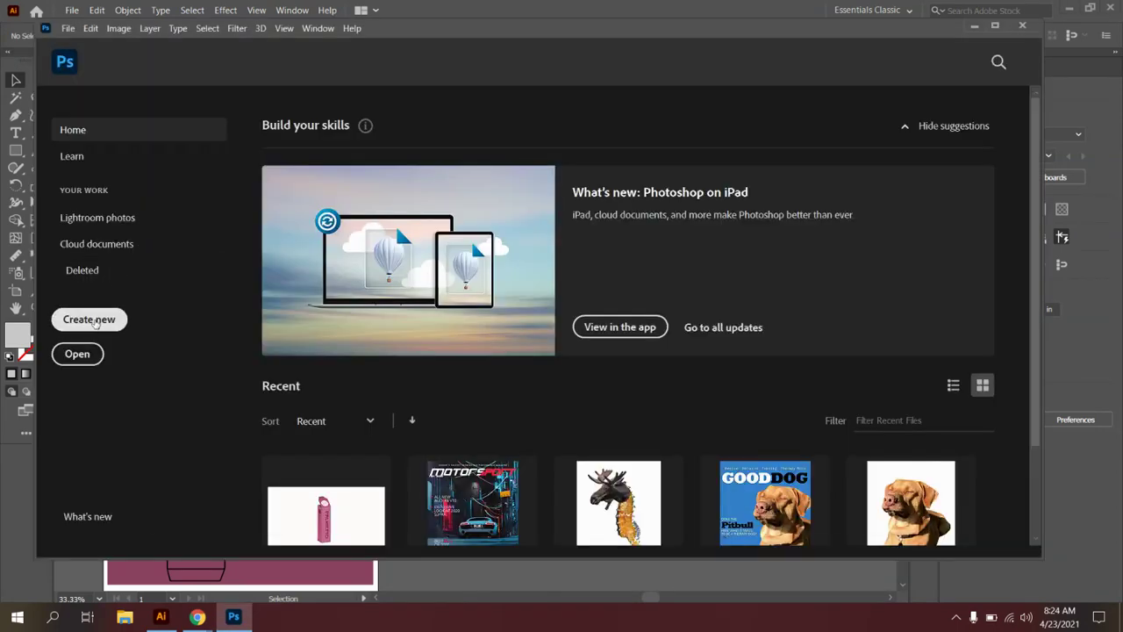
Create a 1920×1080 px, 150 ppi document named 'Tuke_Palmetto Lipstick Box Demo'
click(89, 320)
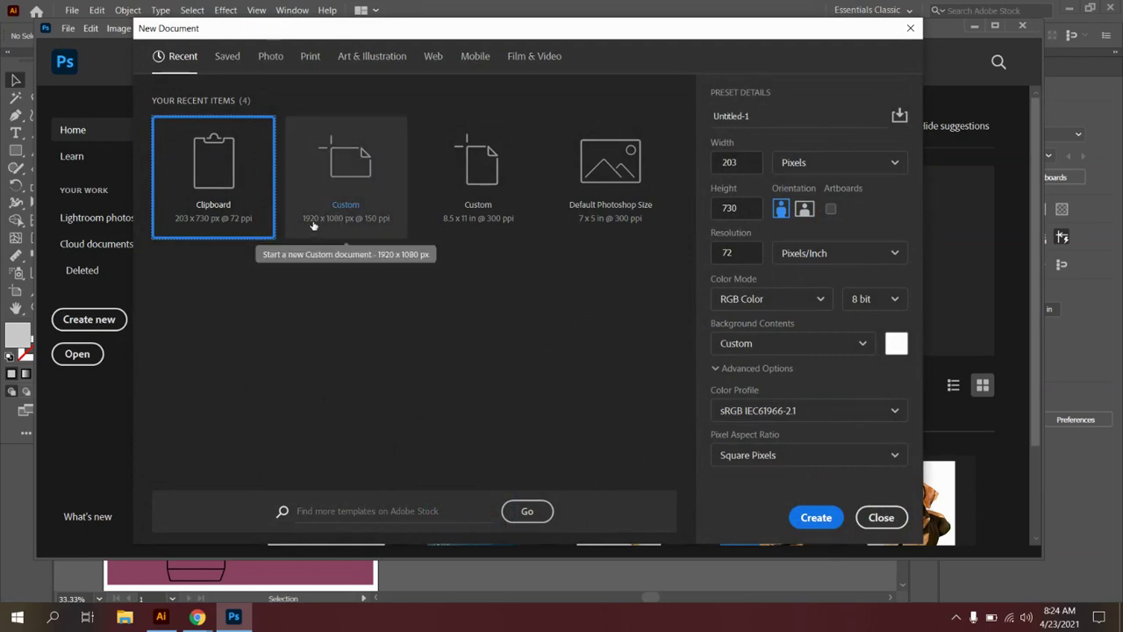
click(347, 183)
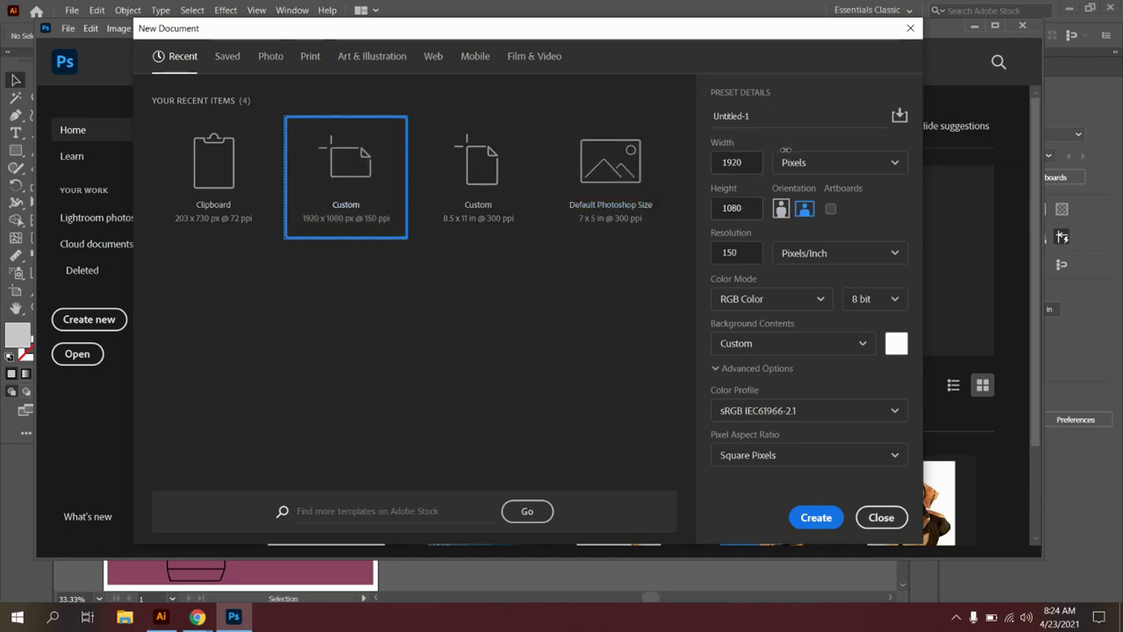
drag(766, 121, 708, 116)
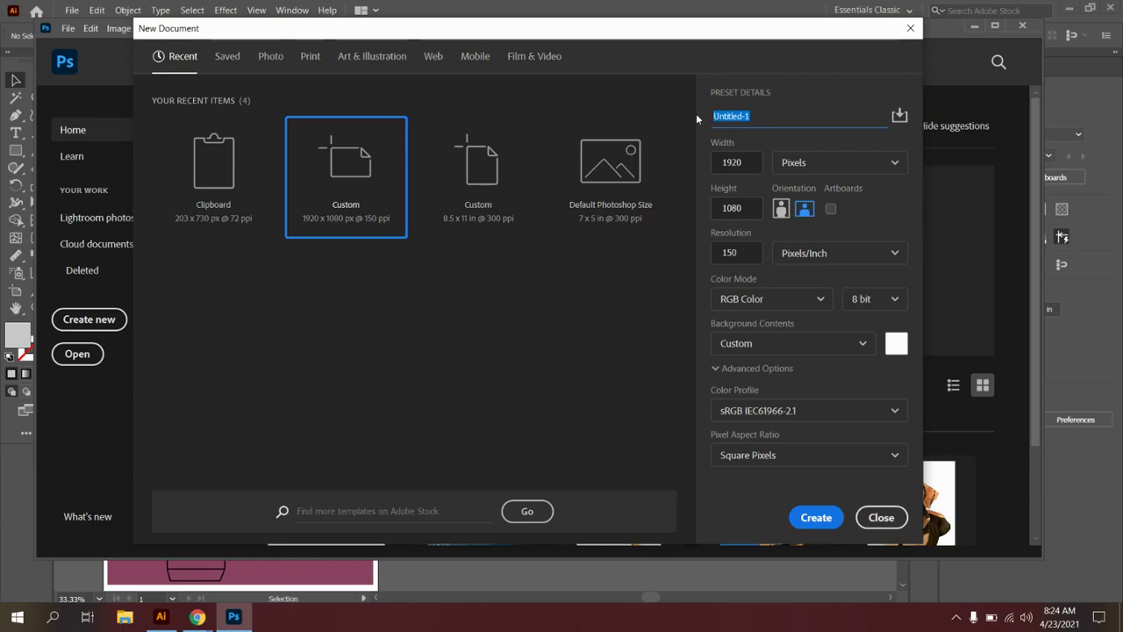
text(Tuke_Palmetto Lipstick Box Demo)
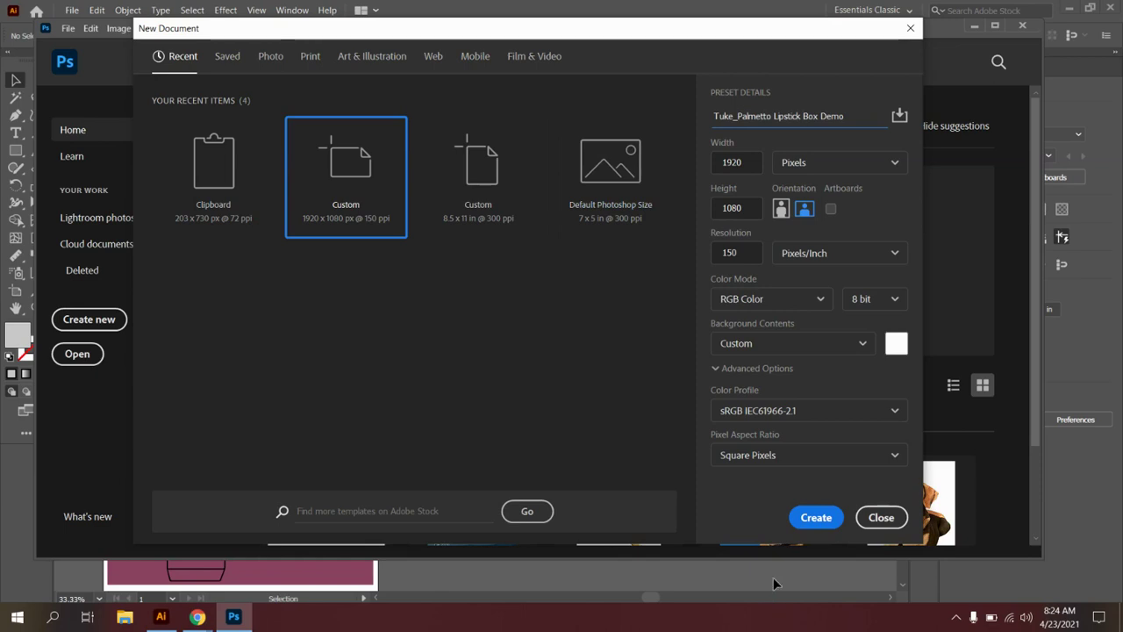
click(809, 522)
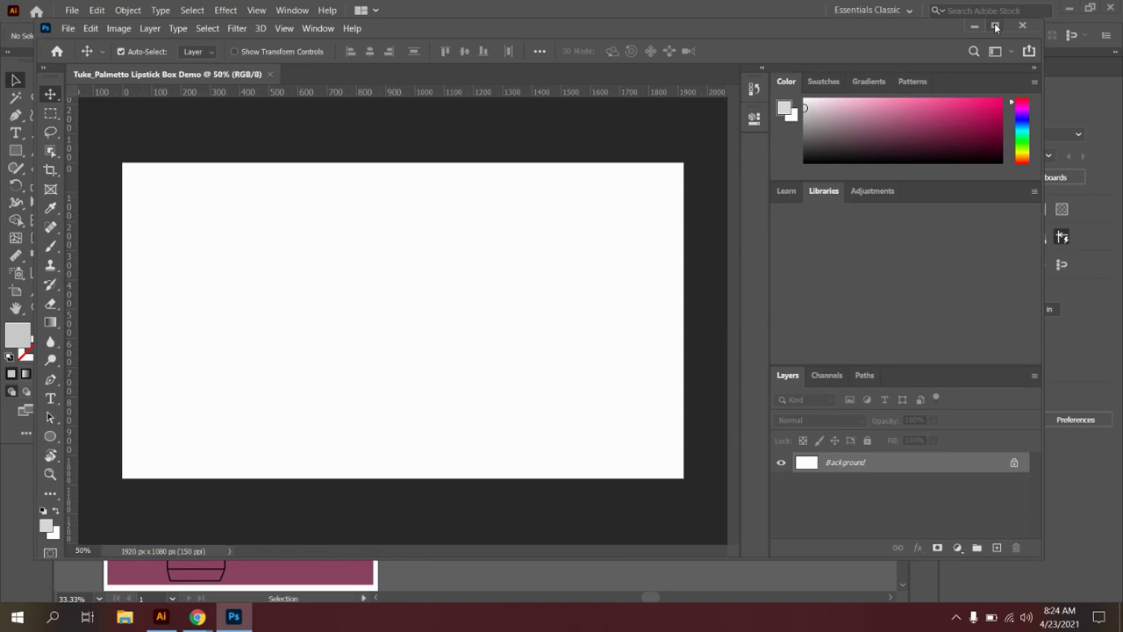
Back in Illustrator, select the whole expanded box mockup group
click(995, 27)
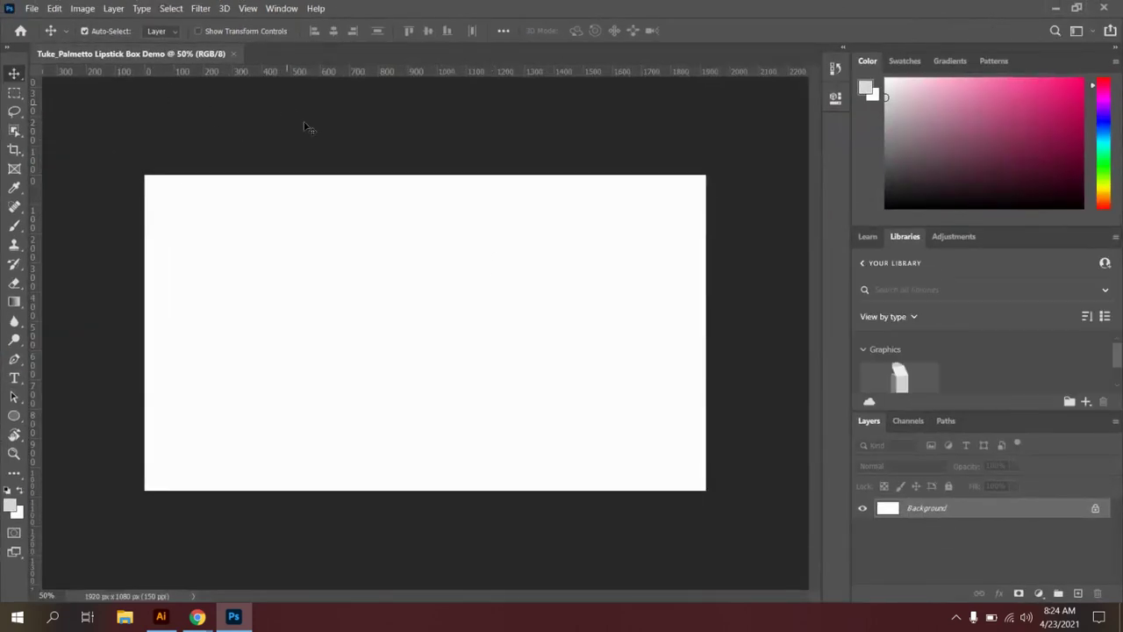
click(160, 618)
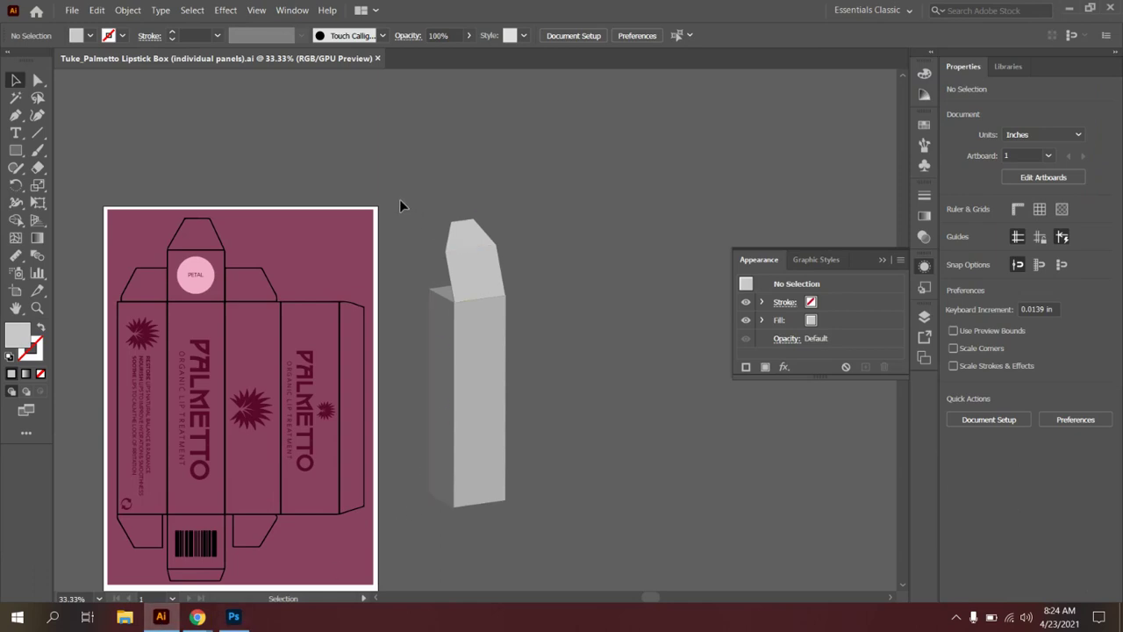
right_click(476, 419)
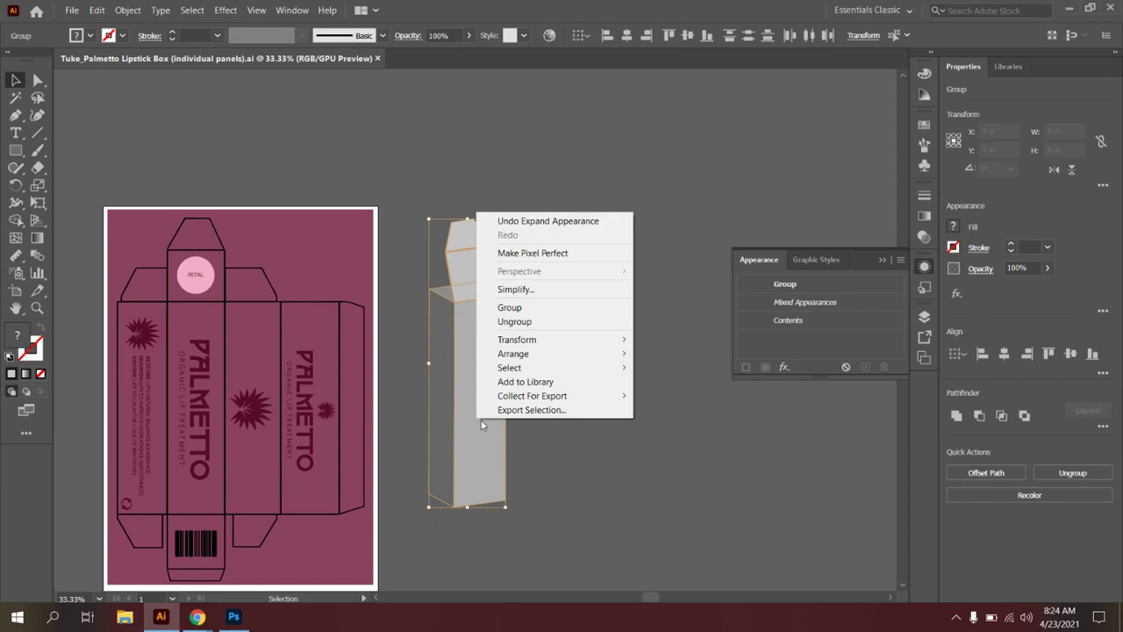
click(570, 465)
key(ctrl+a)
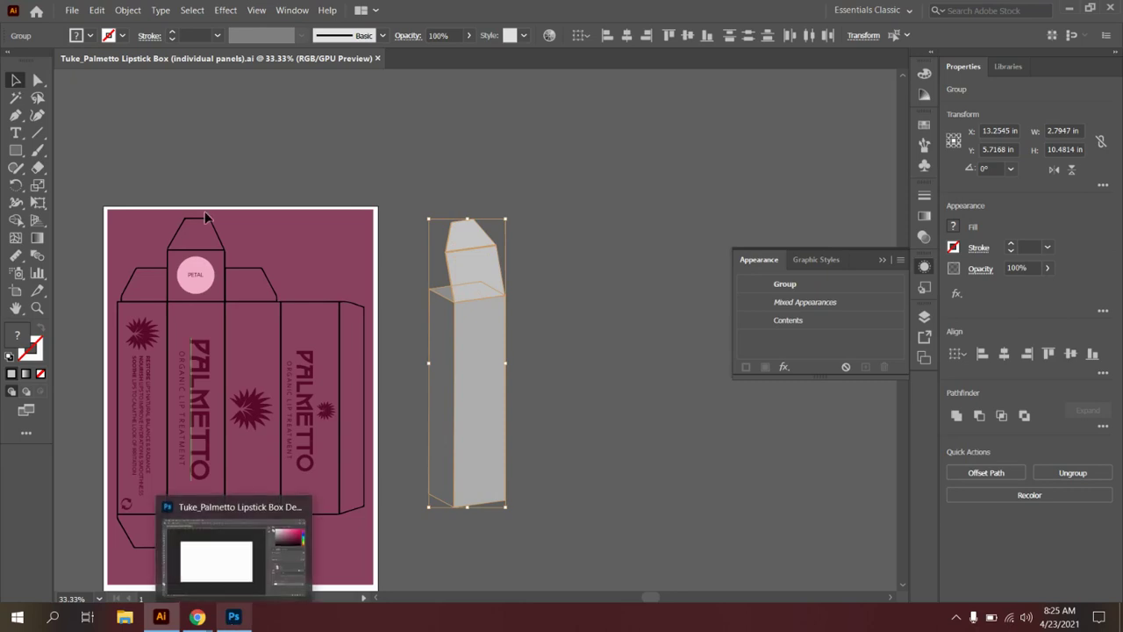
Copy the mockup group to the clipboard and return to the Photoshop document
click(106, 12)
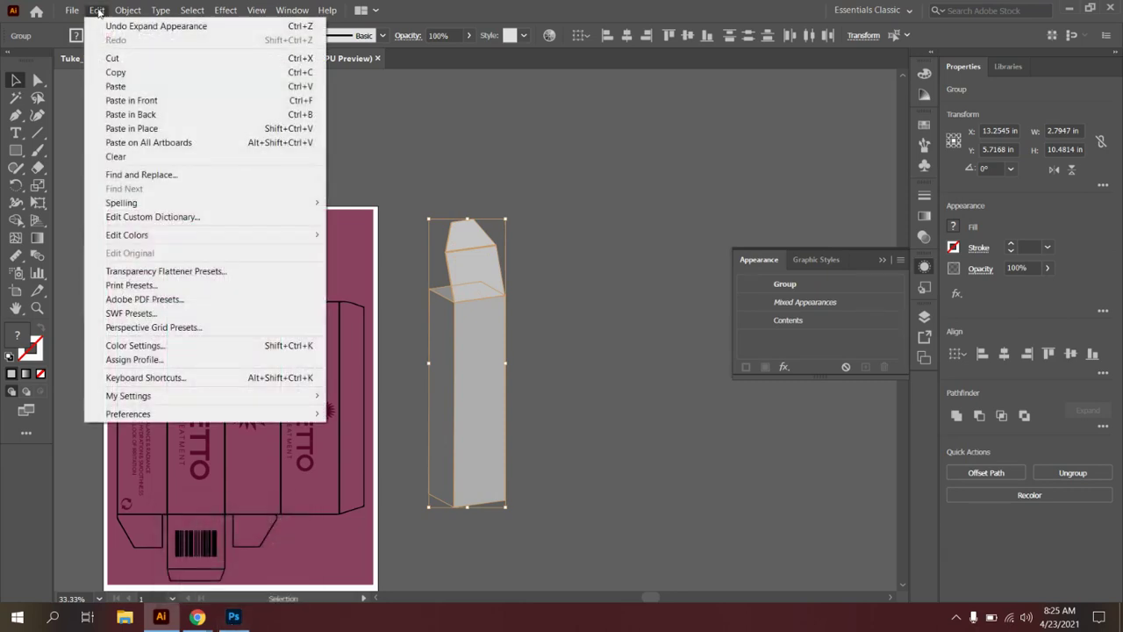
click(115, 72)
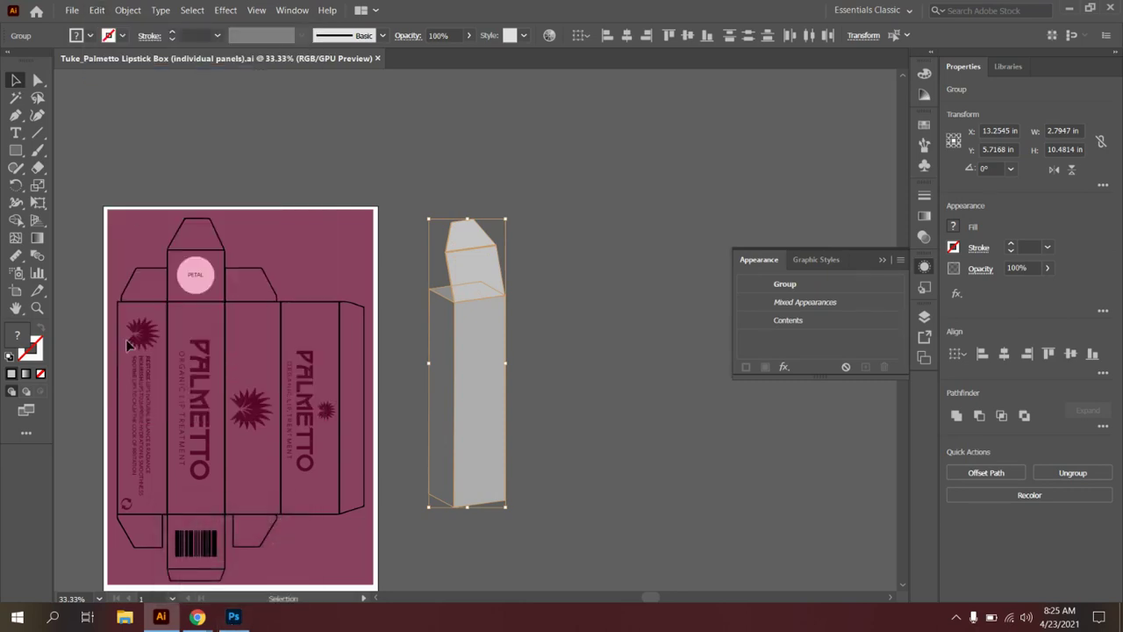
click(232, 619)
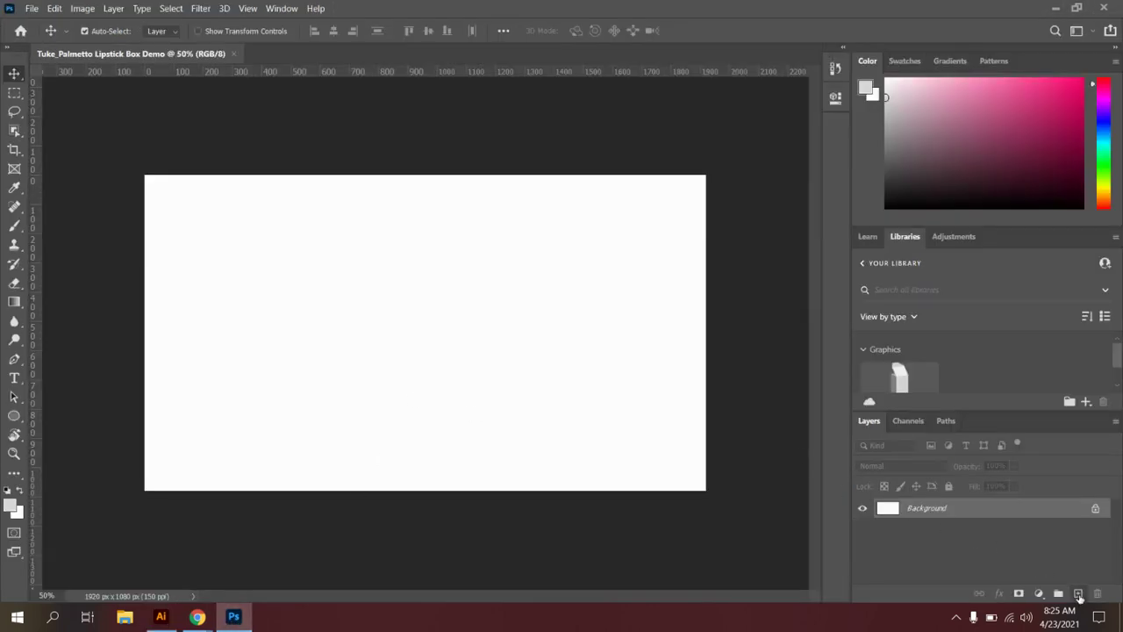
Paste the box mockup onto a new layer as a Smart Object
click(1078, 594)
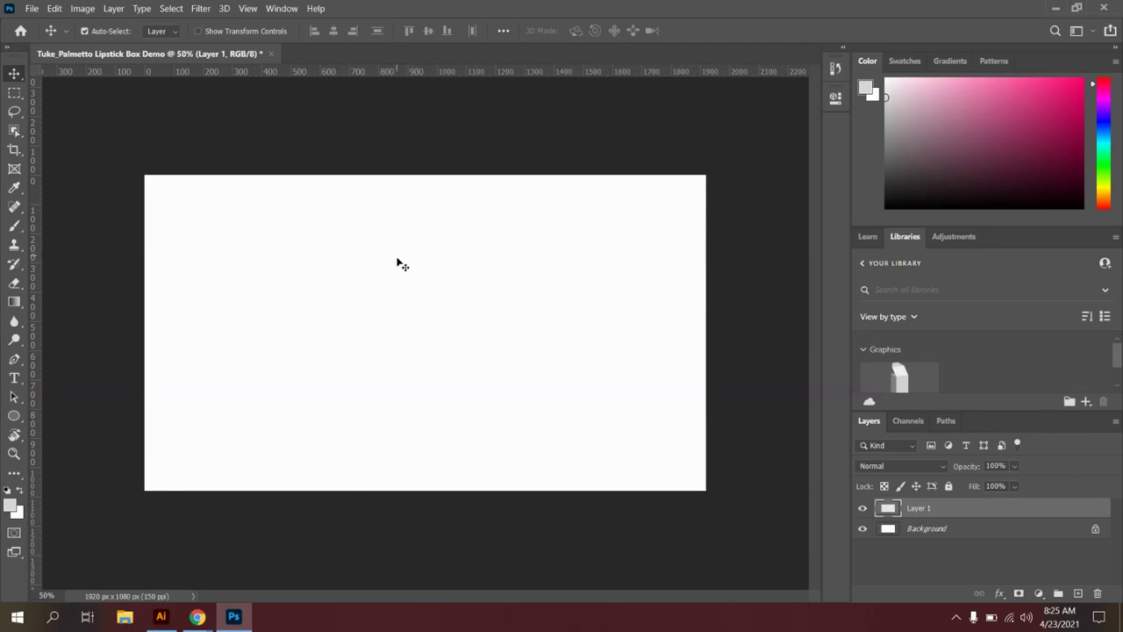
key(ctrl+v)
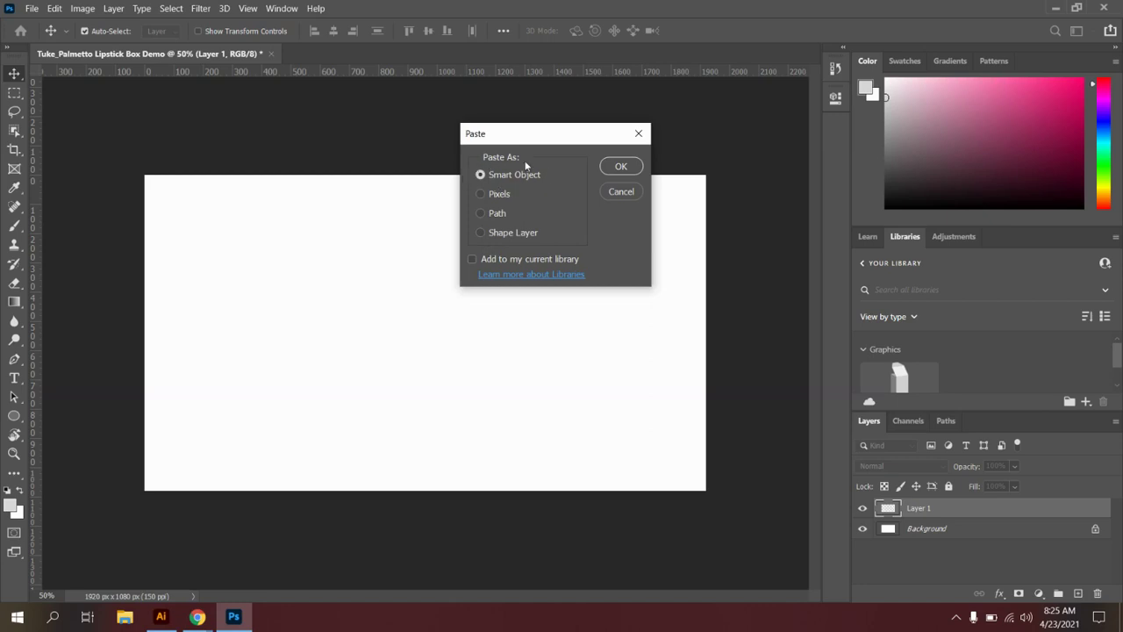
click(618, 168)
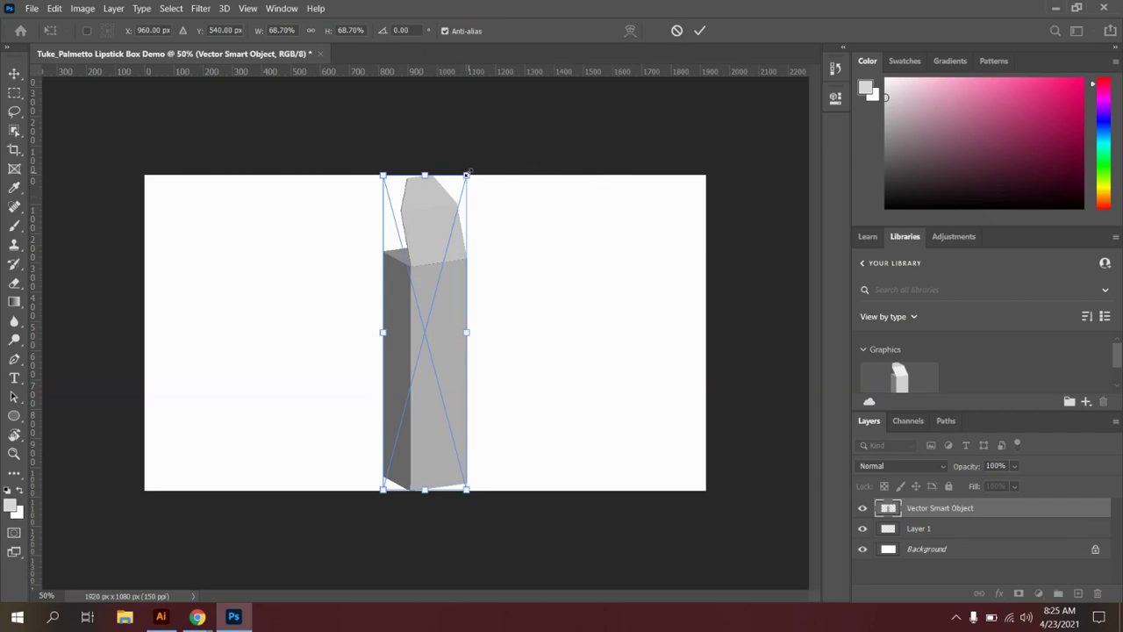
Scale the mockup down to 57.73%, centre it on the canvas and commit
drag(465, 175, 447, 222)
drag(431, 366, 445, 351)
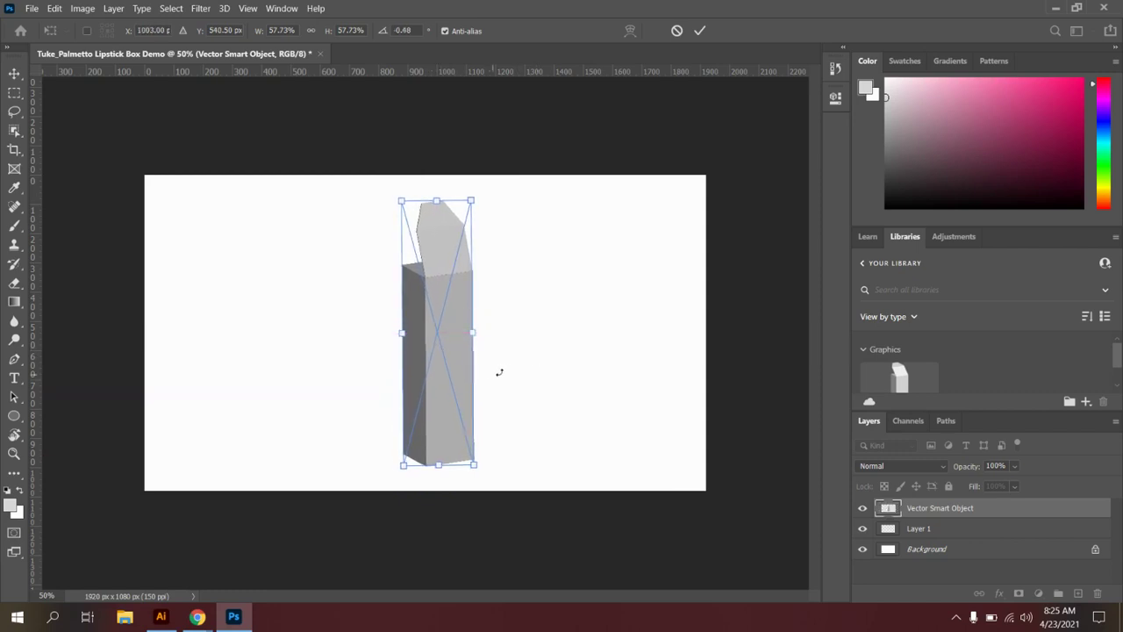
key(Return)
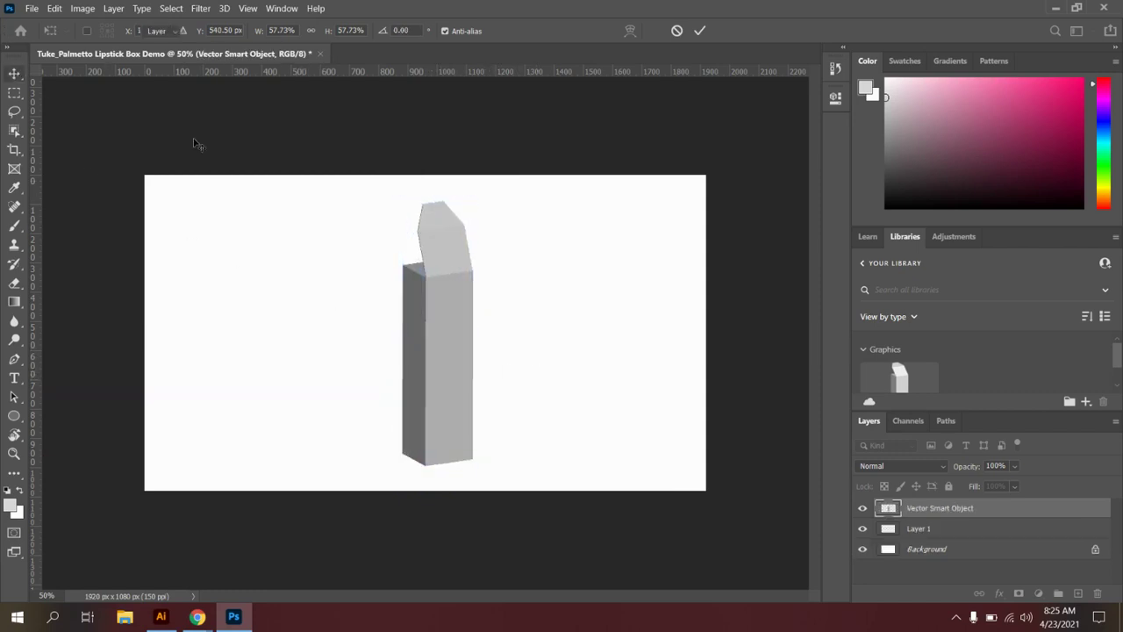
click(254, 418)
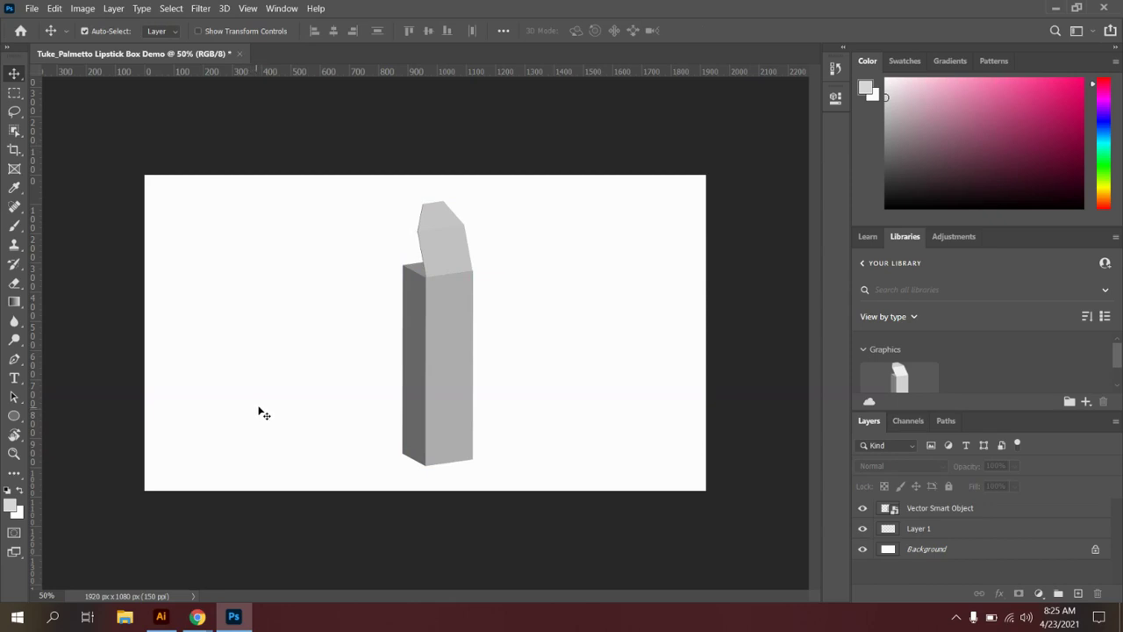